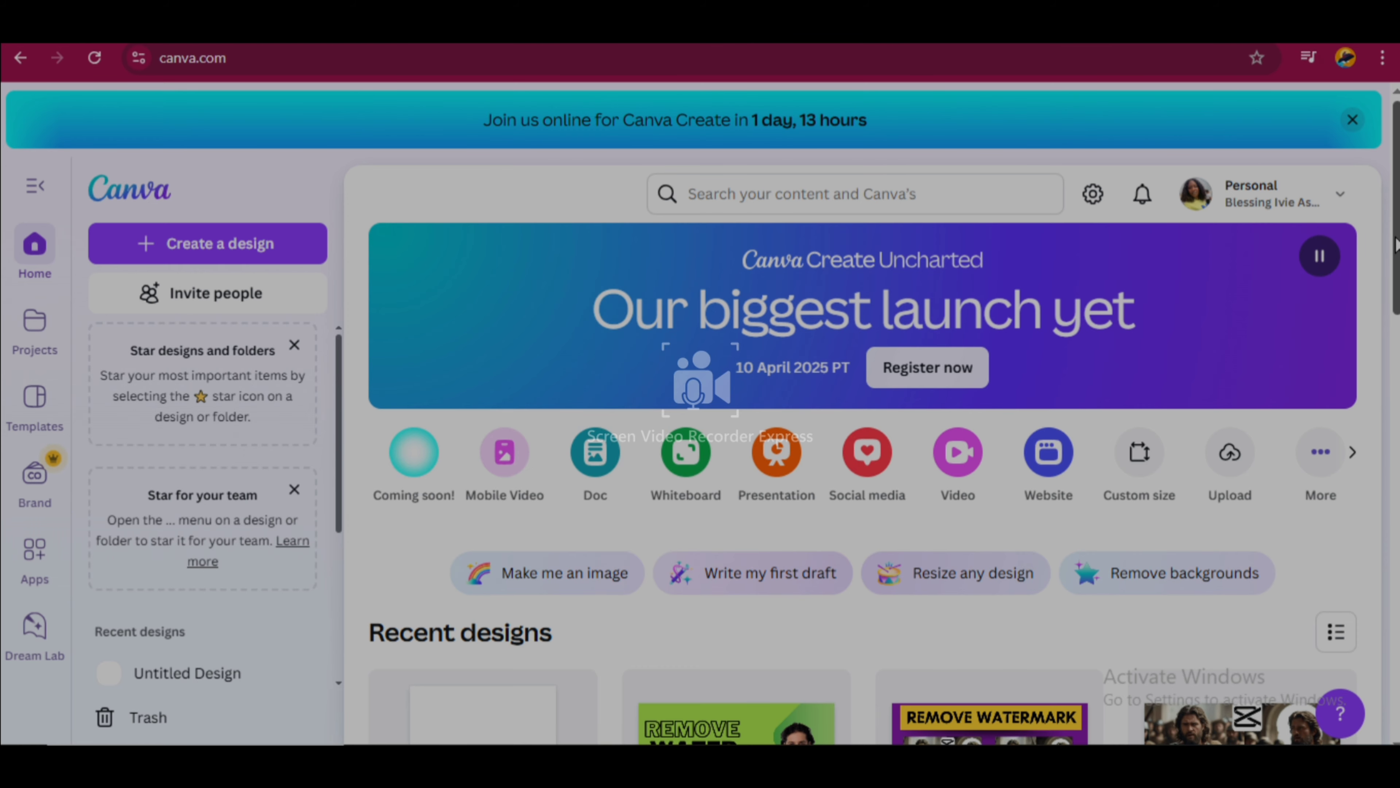
pyautogui.scroll(-10, 1393, 258)
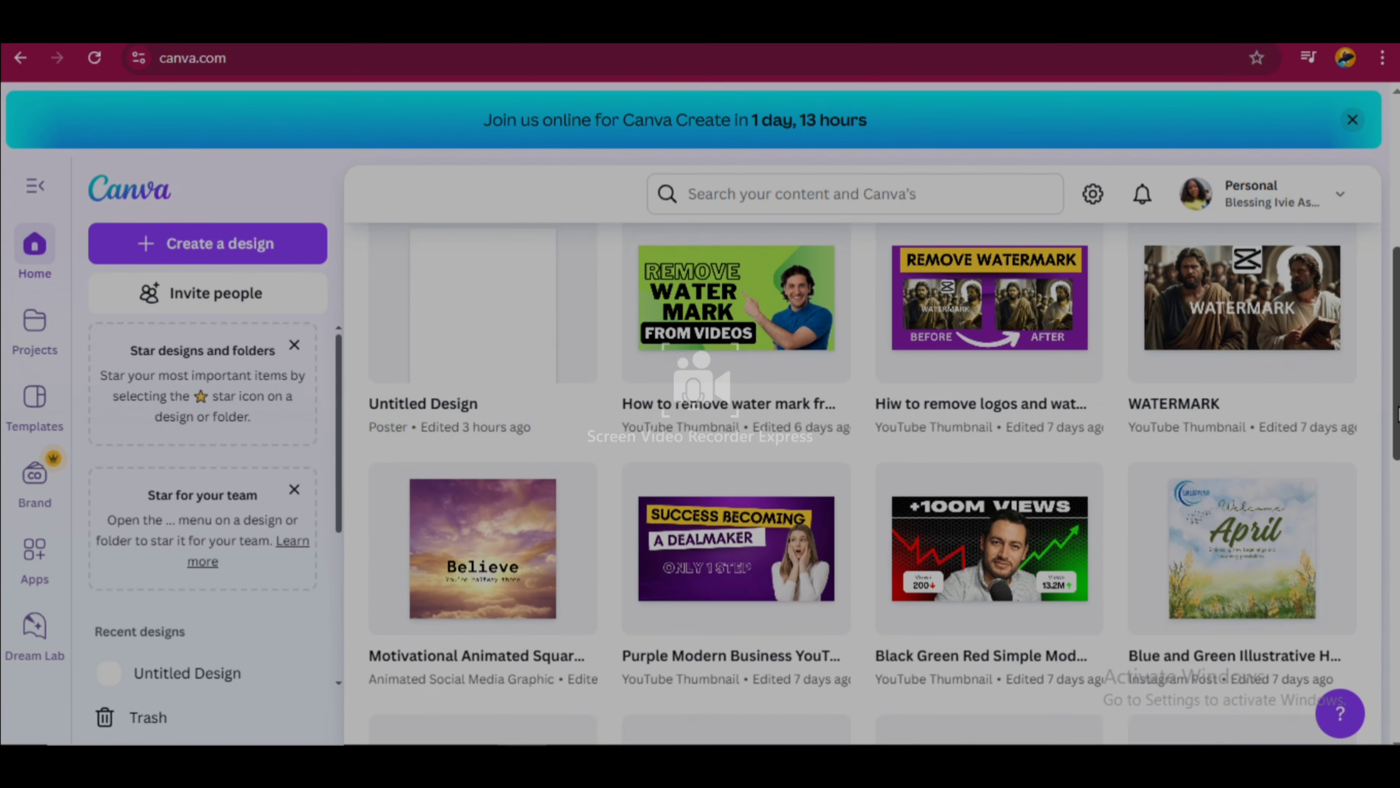
pyautogui.scroll(-12, 1393, 257)
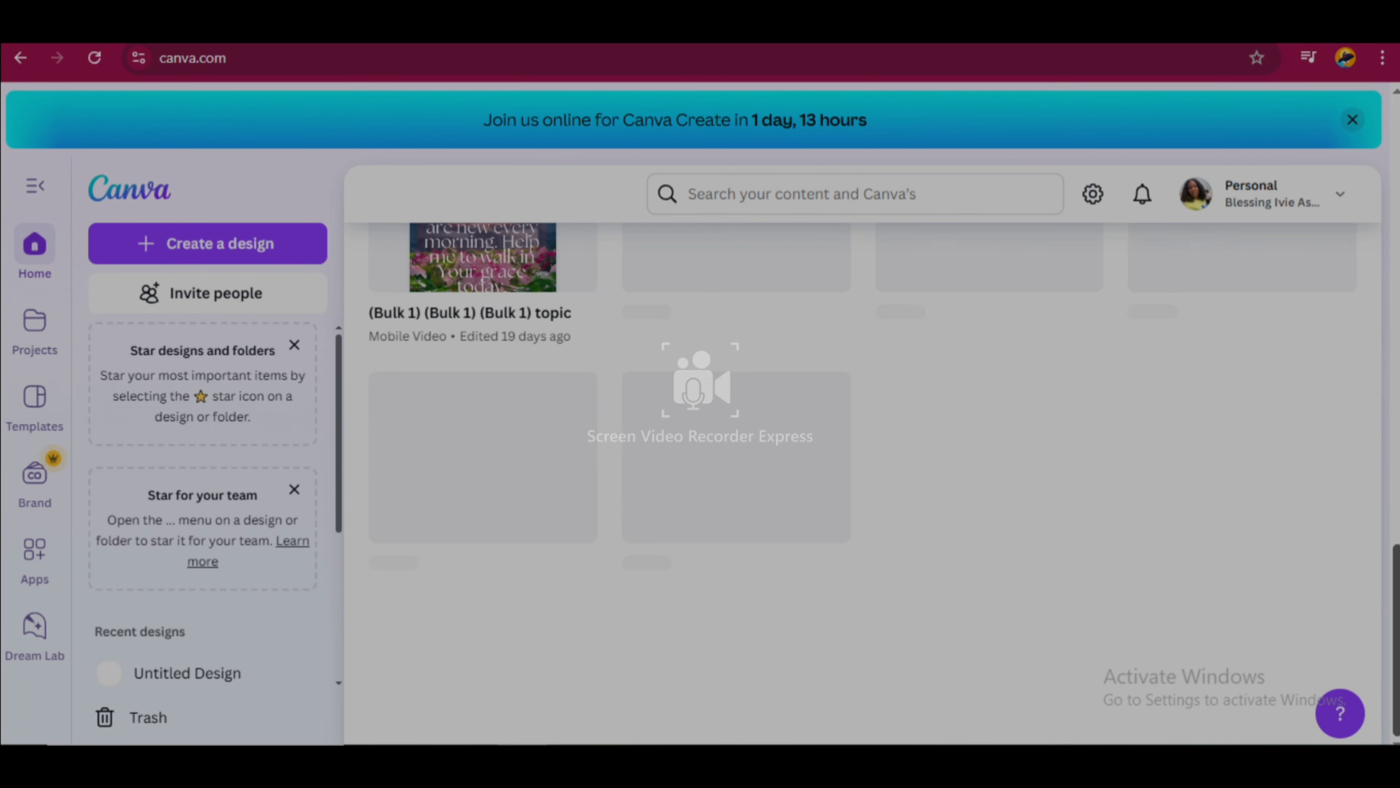
pyautogui.scroll(20, 1396, 302)
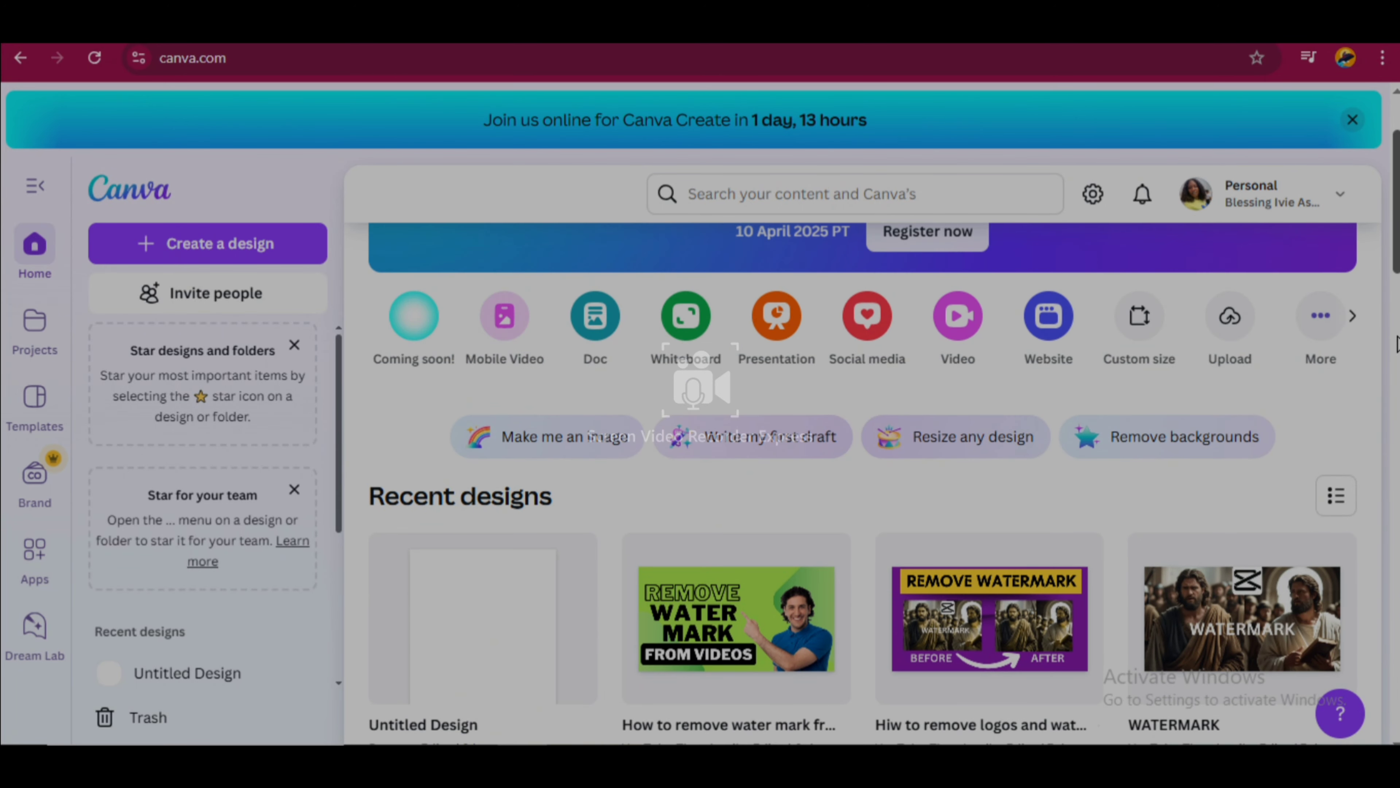
pyautogui.scroll(-10, 1396, 302)
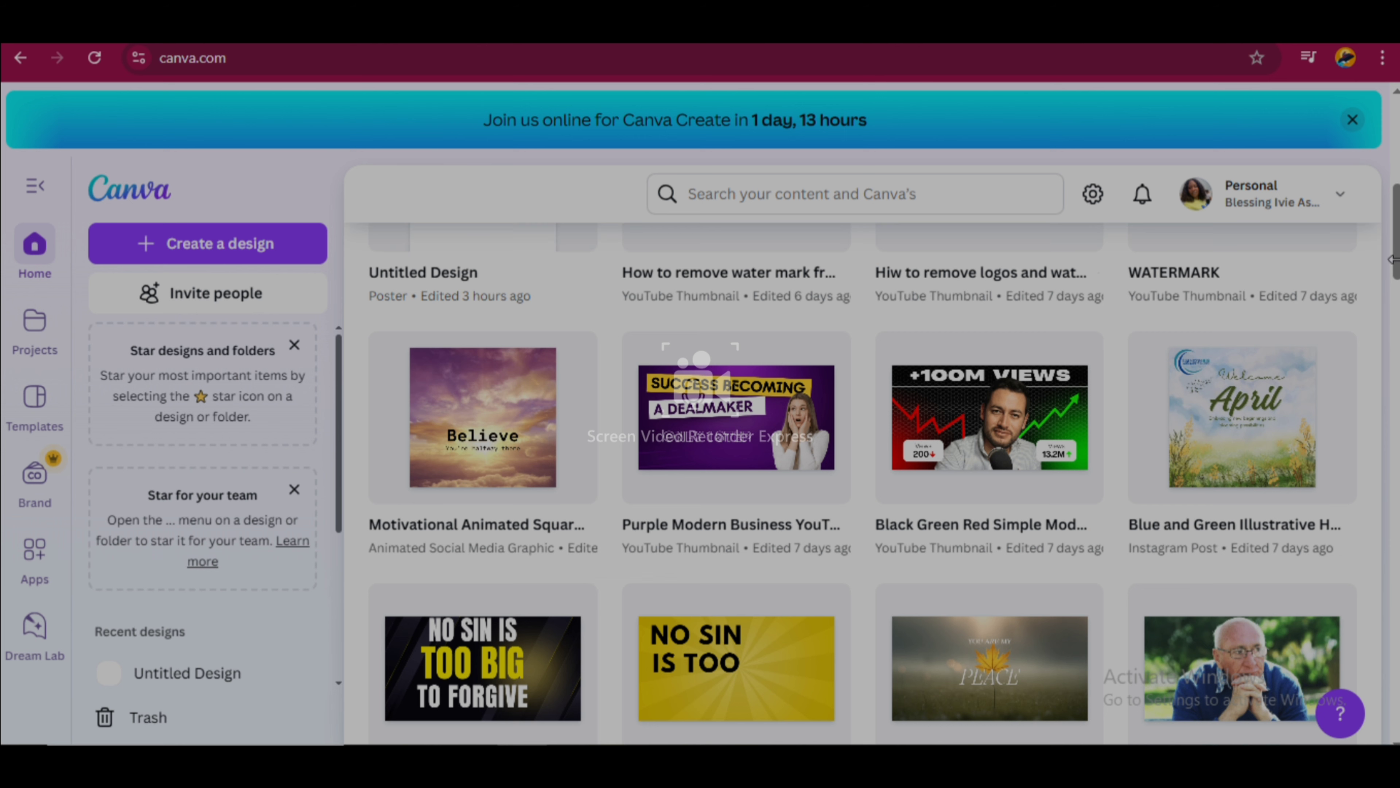
pyautogui.moveTo(1395, 259); pyautogui.dragTo(1392, 128)
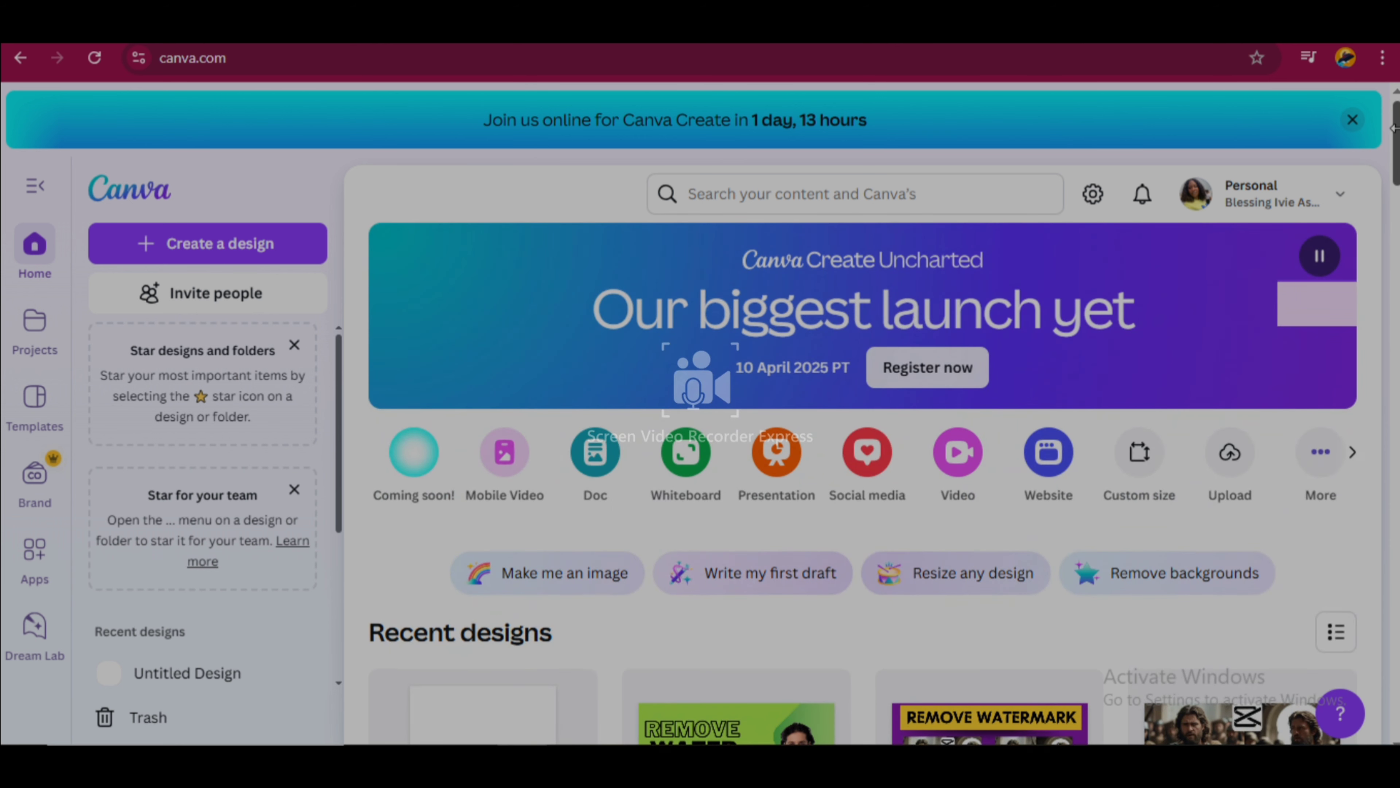
# Search Canva's content for "poster"
pyautogui.click(920, 195)
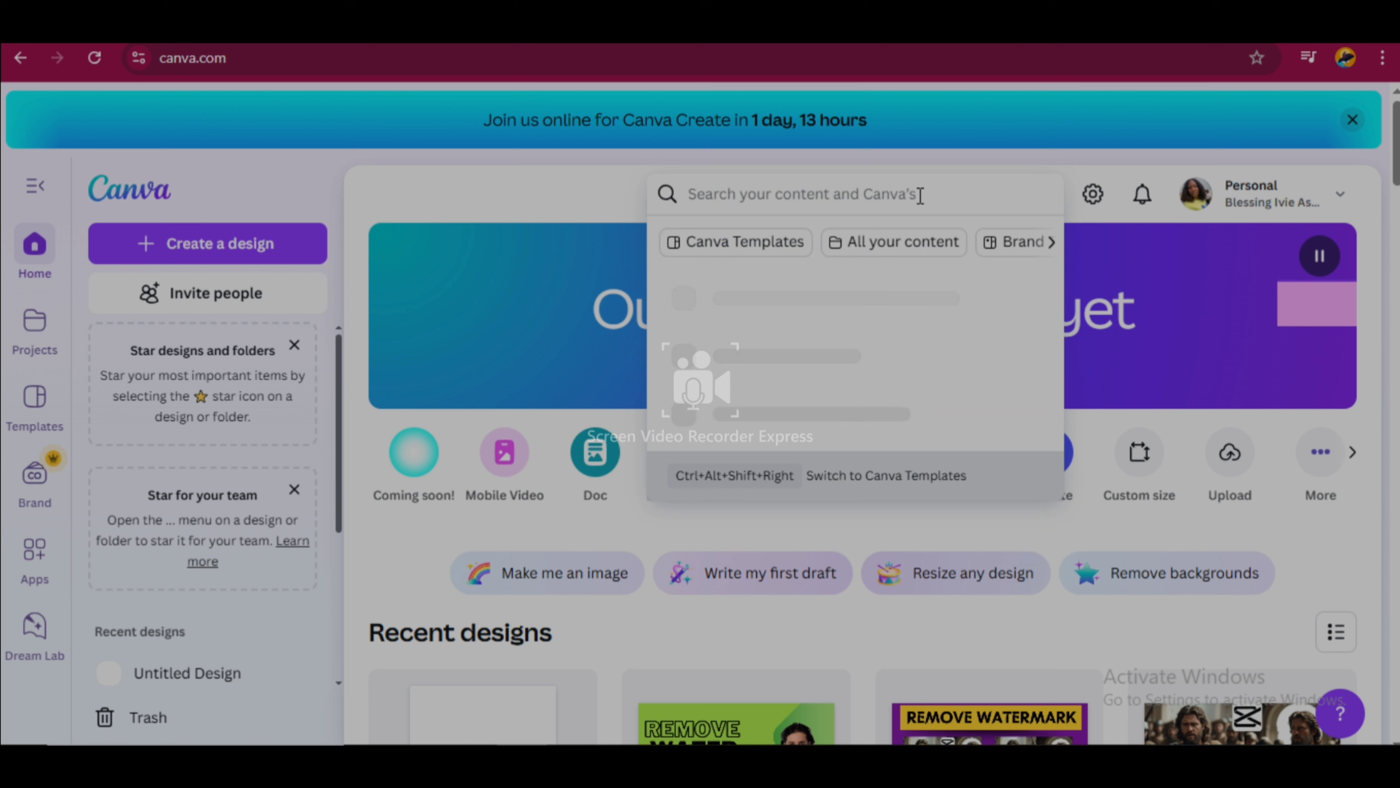
pyautogui.write('s')
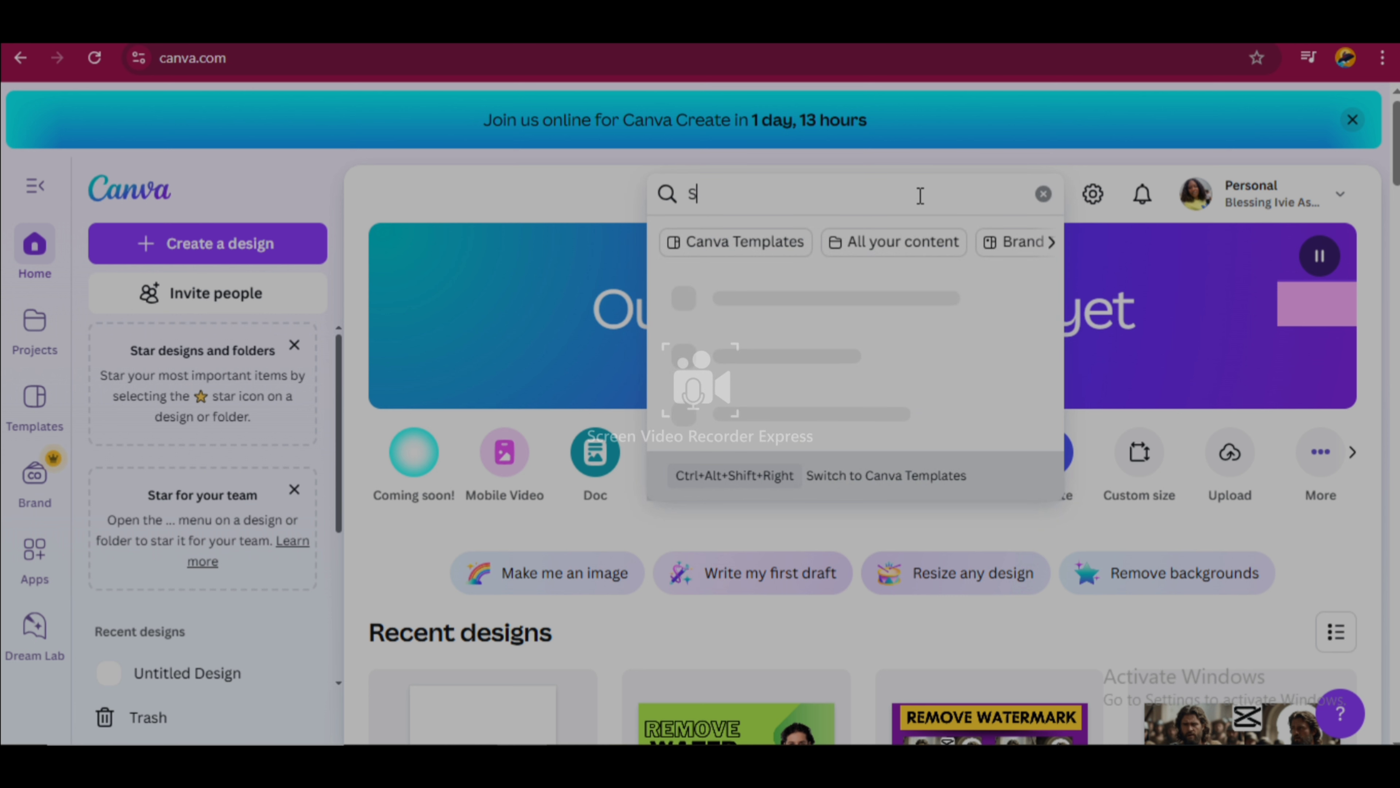
pyautogui.press('BackSpace')
pyautogui.write('POSTER')
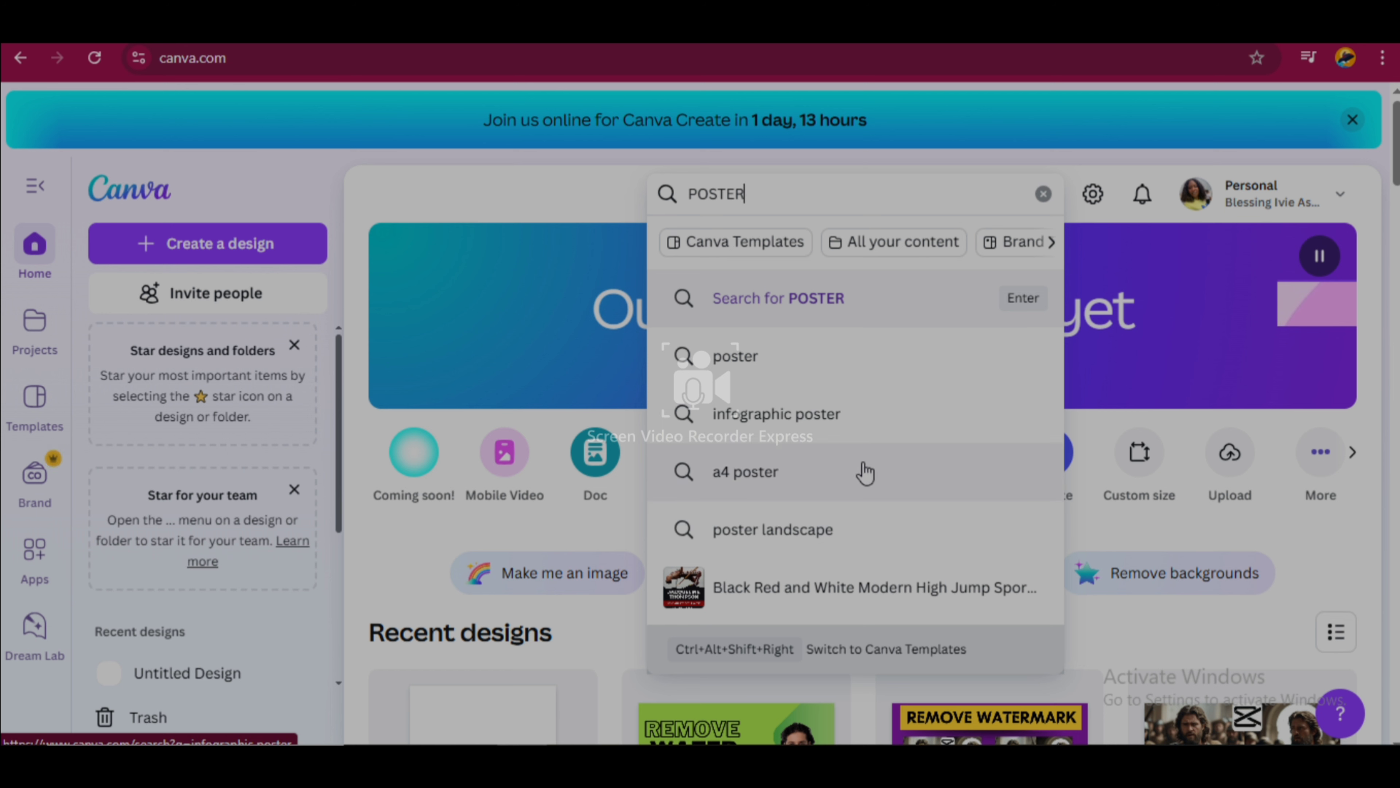
pyautogui.click(869, 349)
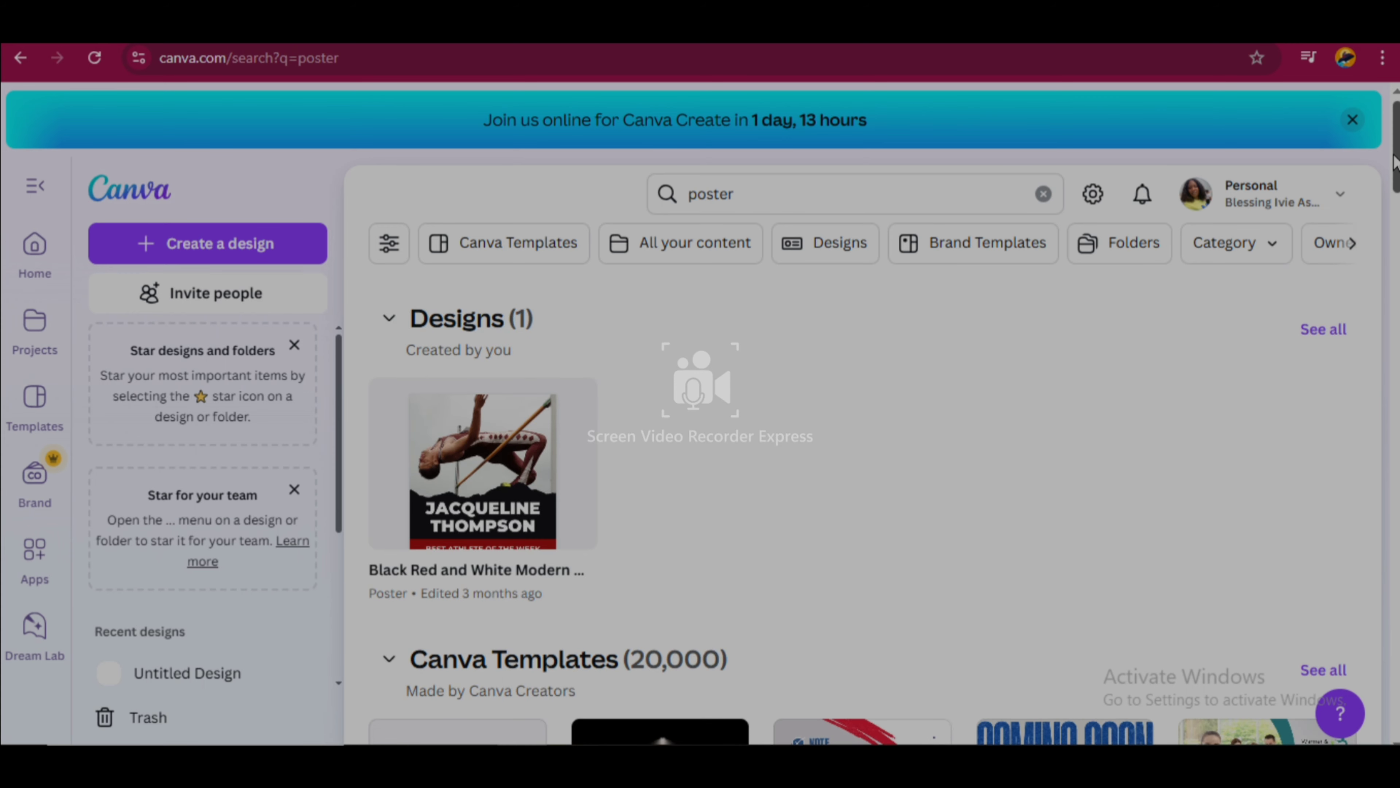
# Create a blank poster design from the Canva Templates section of the search results
pyautogui.scroll(-5, 1066, 323)
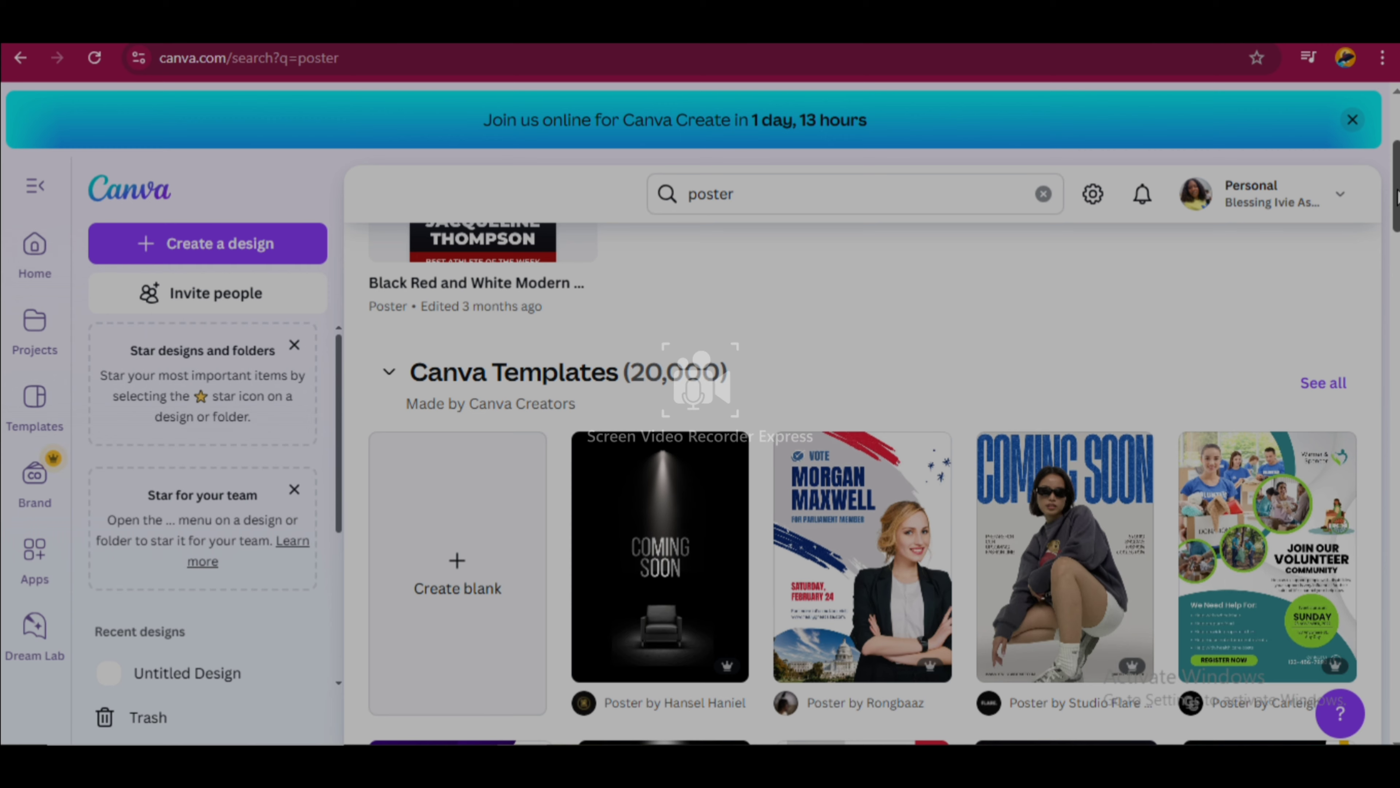
pyautogui.moveTo(1397, 197); pyautogui.dragTo(1396, 138)
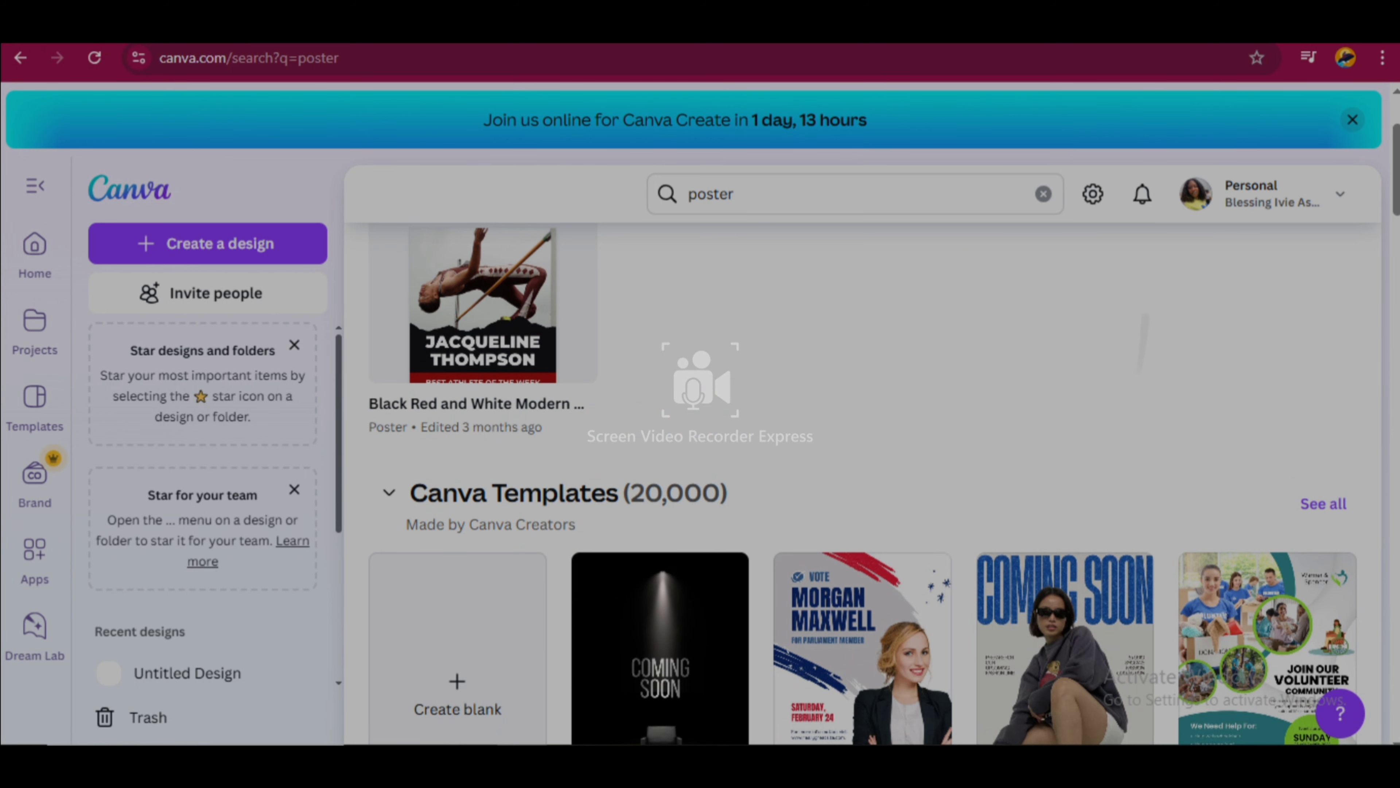
pyautogui.scroll(-8, 863, 482)
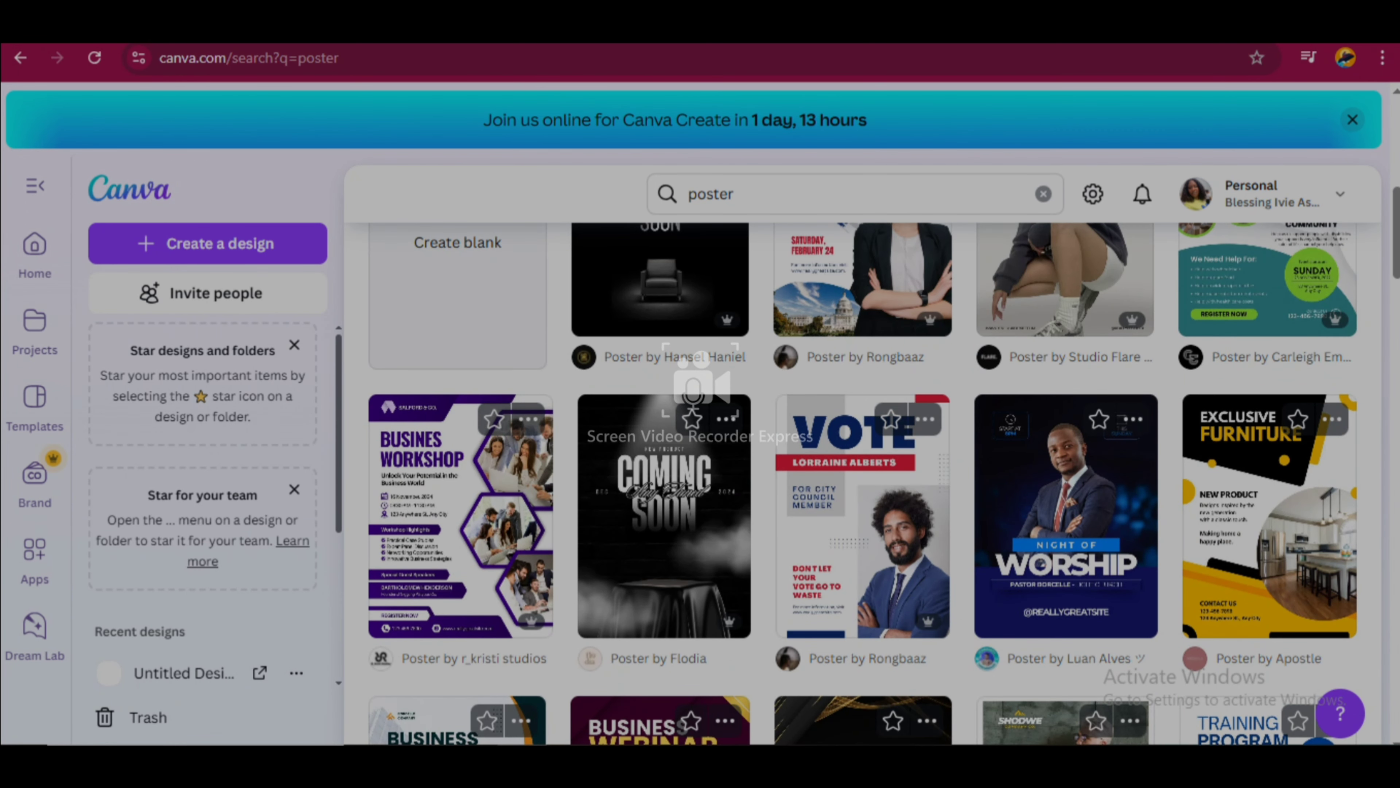
pyautogui.scroll(2, 862, 483)
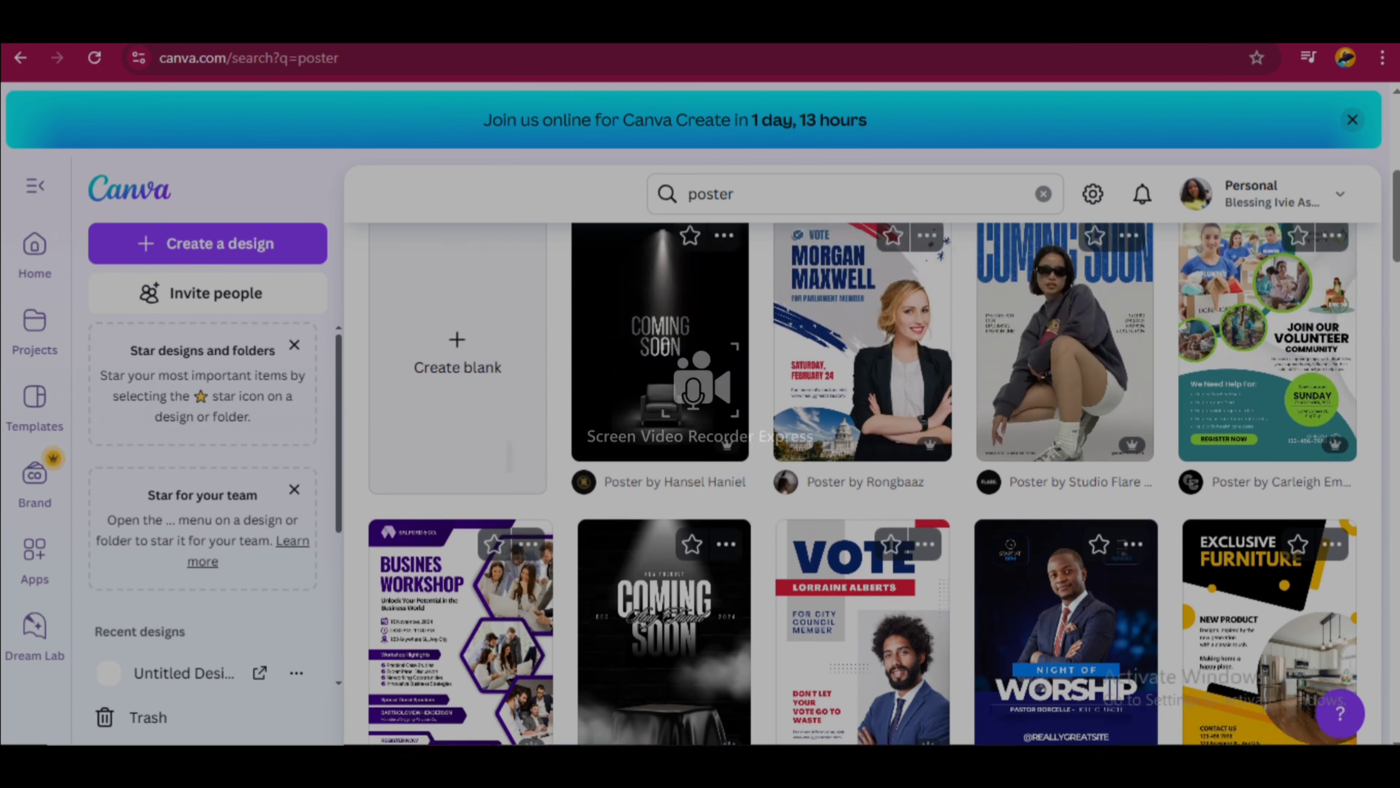
pyautogui.scroll(3, 862, 482)
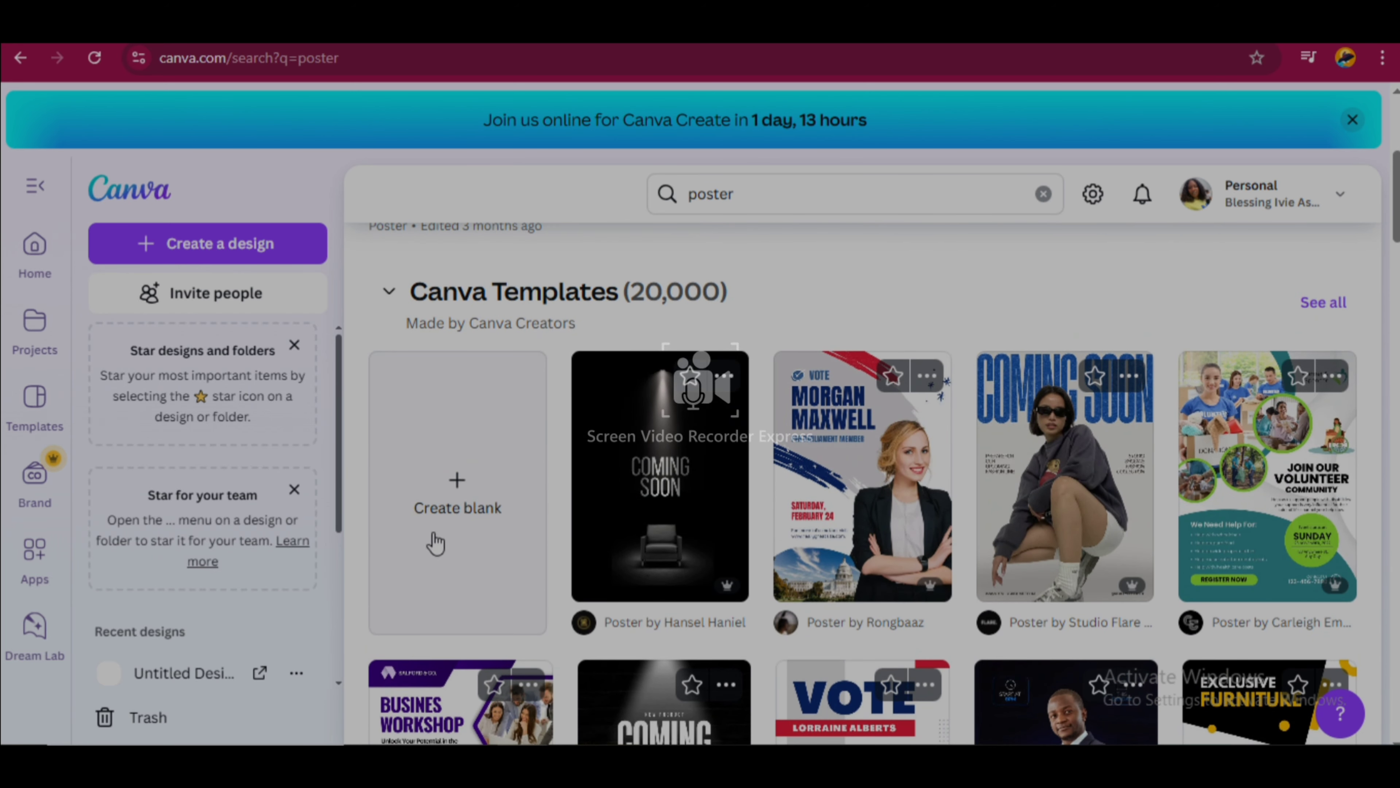
pyautogui.click(460, 503)
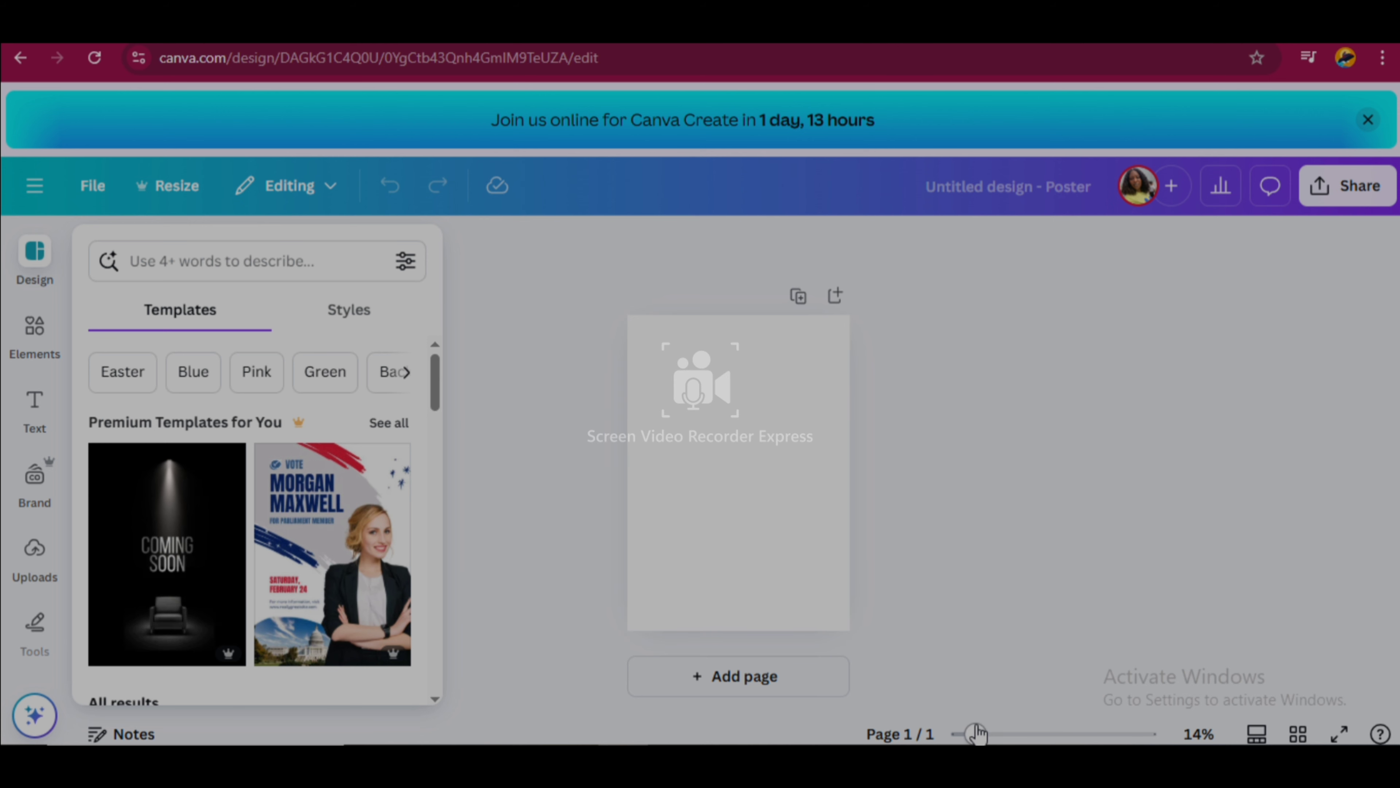
pyautogui.moveTo(977, 733); pyautogui.dragTo(994, 733)
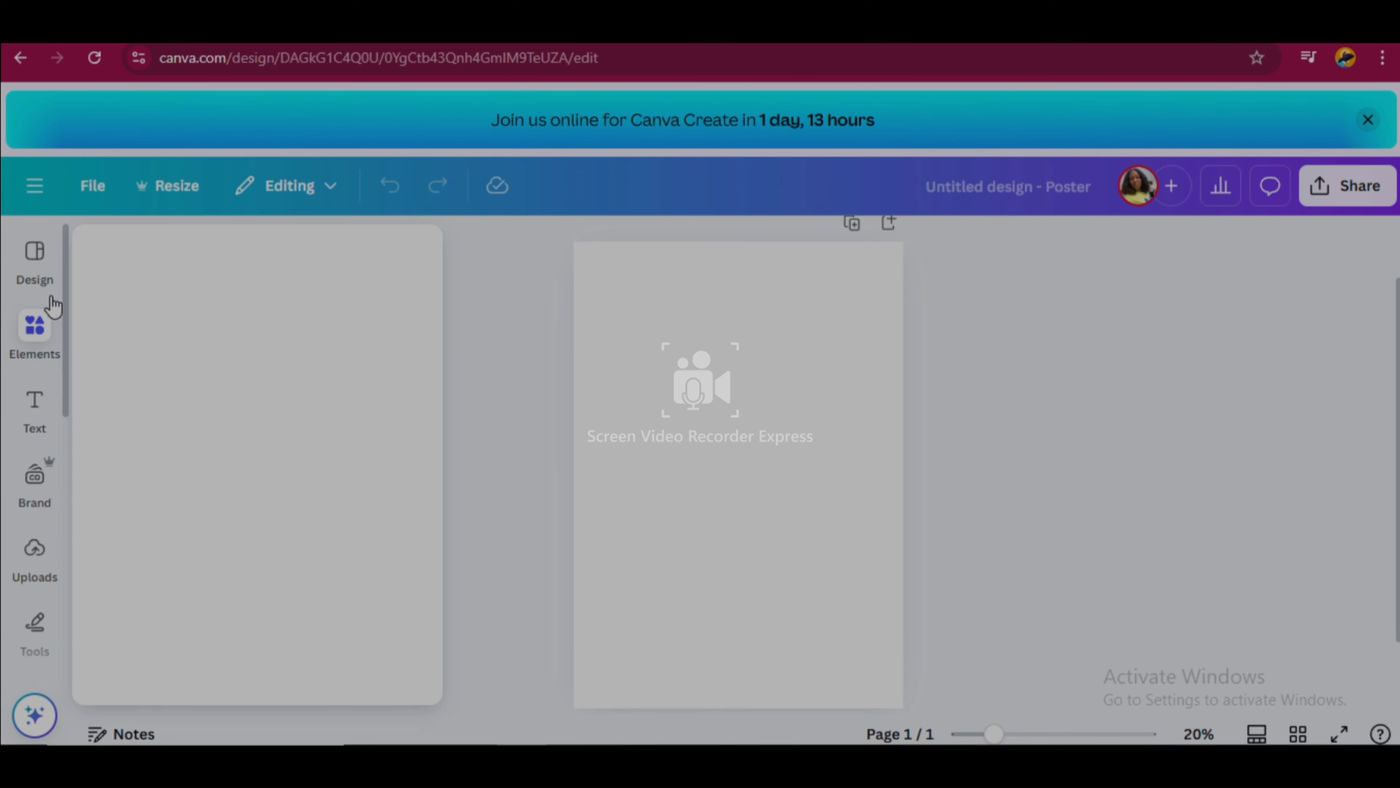
pyautogui.moveTo(44, 265)
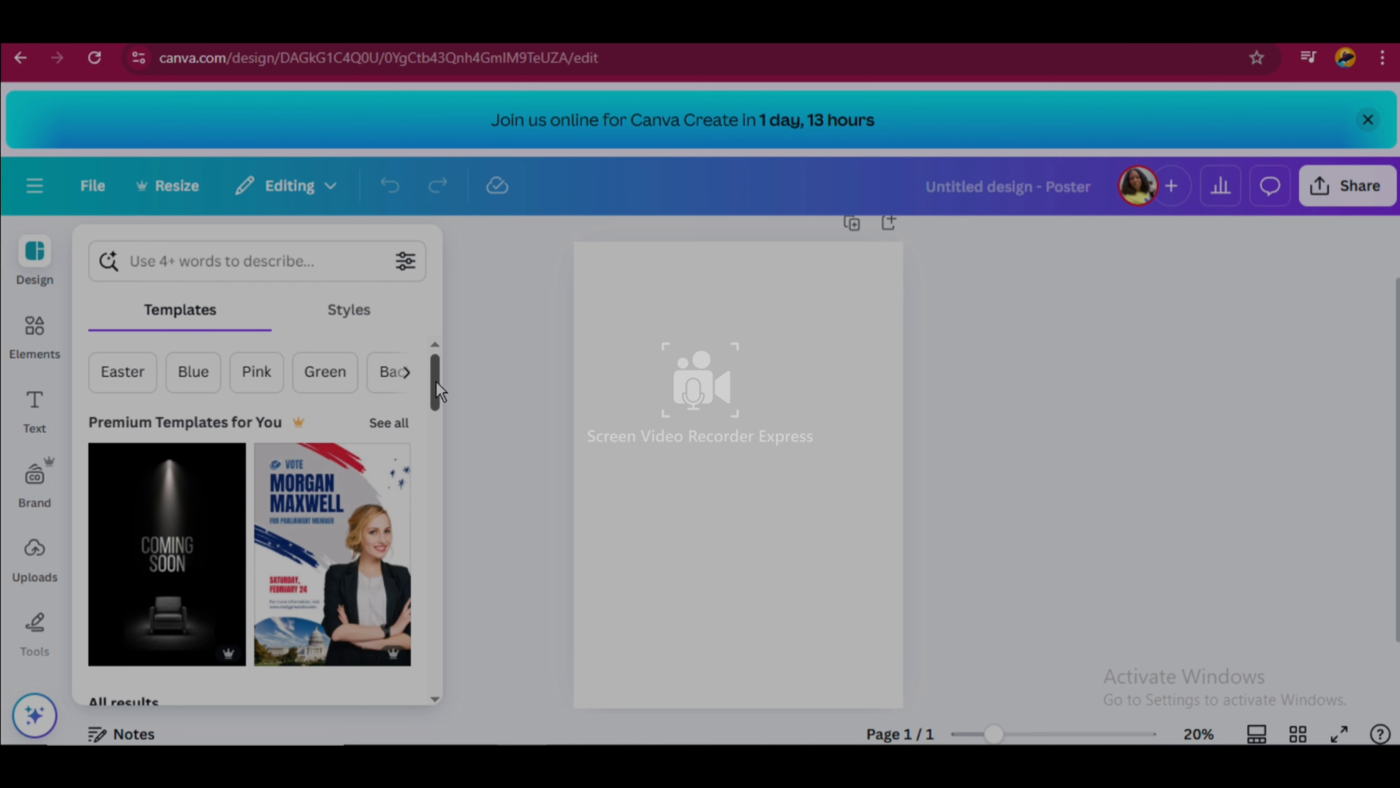
pyautogui.moveTo(435, 381); pyautogui.dragTo(443, 457)
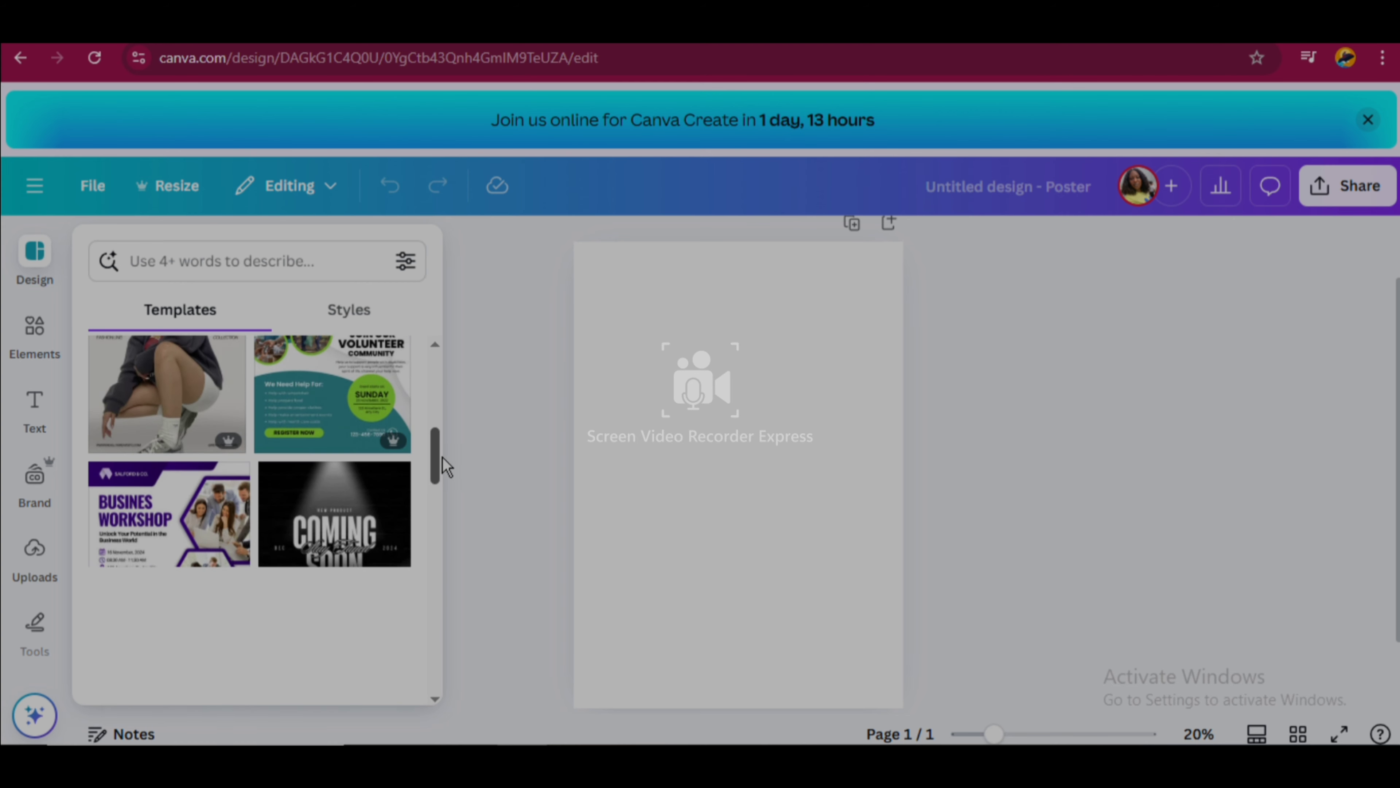
pyautogui.moveTo(445, 393); pyautogui.dragTo(435, 376)
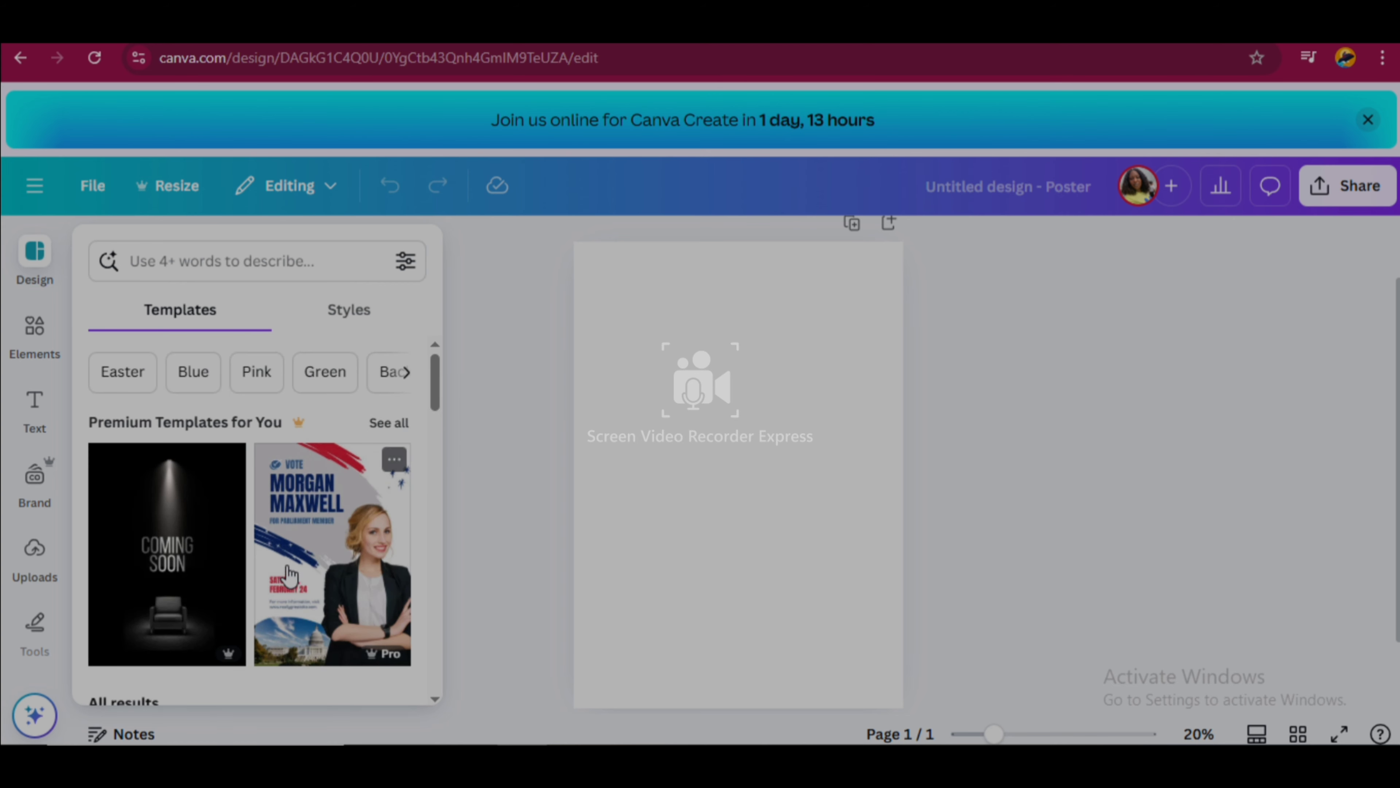
# Set the blank poster page's background to the yellow default solid colour
pyautogui.click(828, 429)
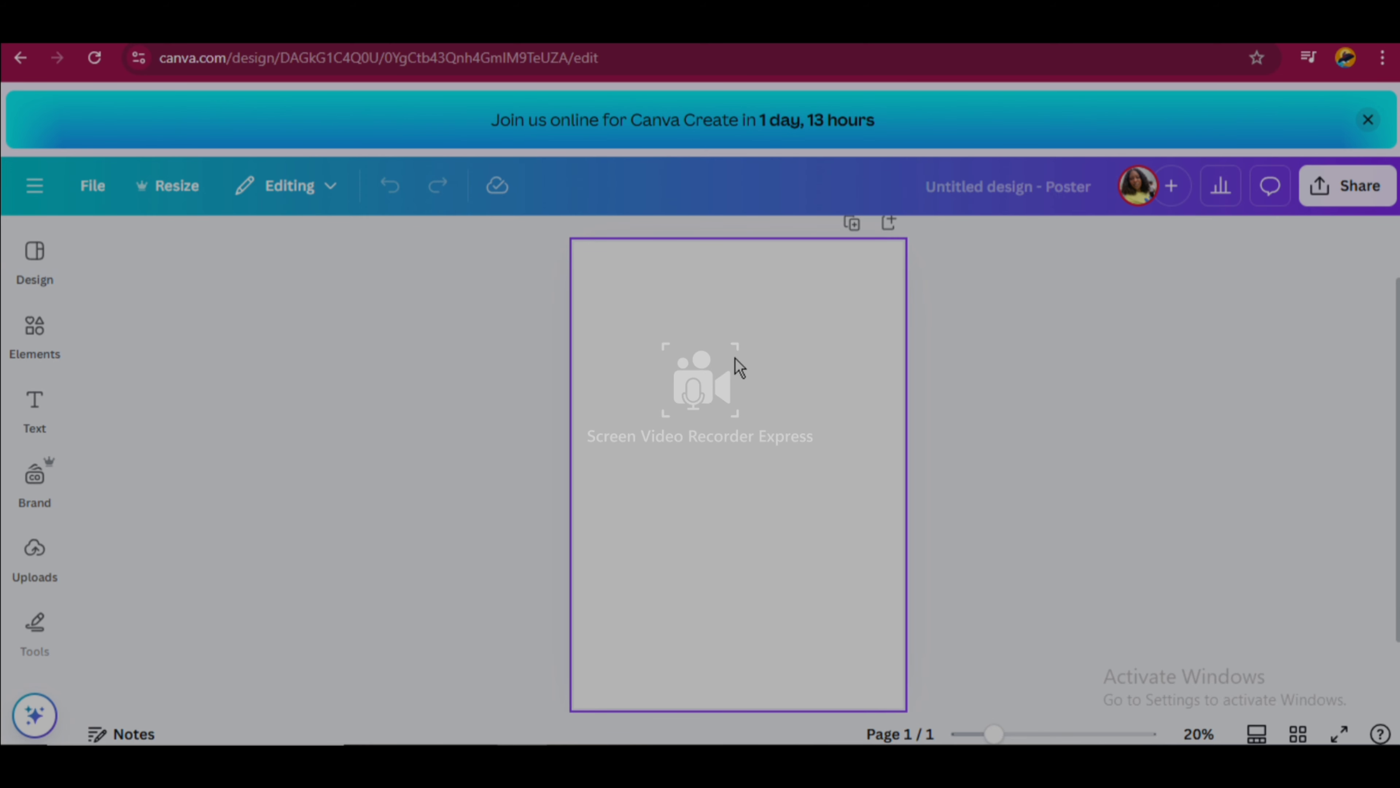
pyautogui.click(736, 359)
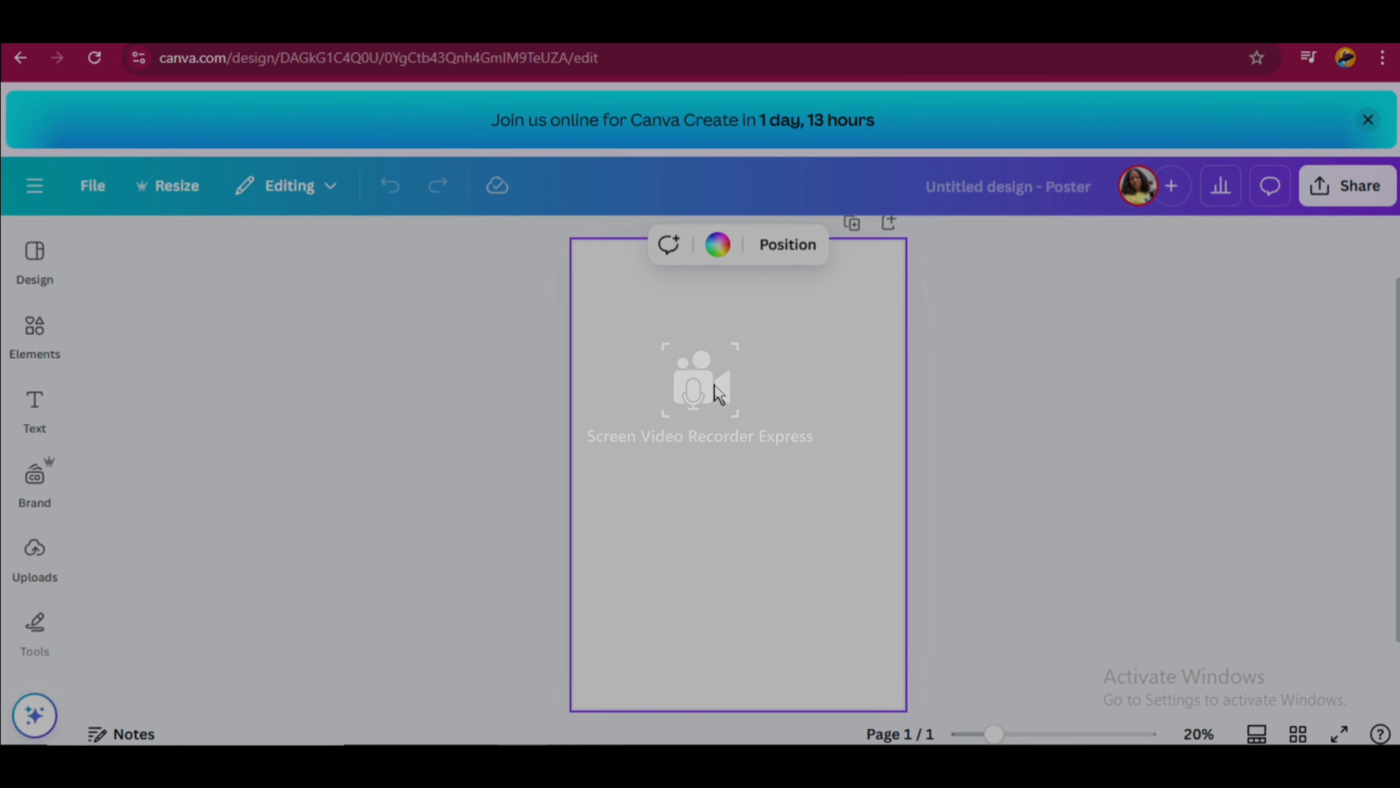
pyautogui.click(718, 258)
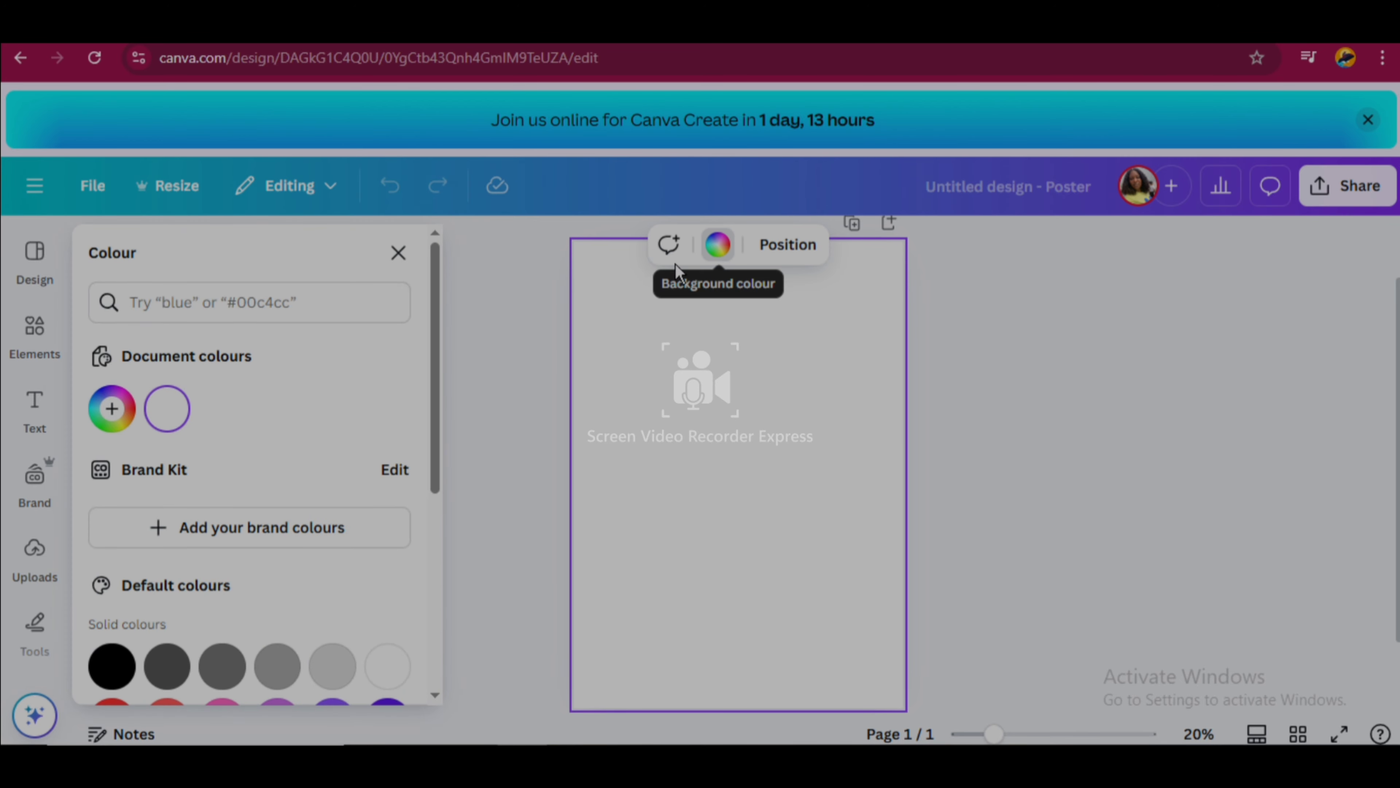
pyautogui.moveTo(438, 336); pyautogui.dragTo(438, 366)
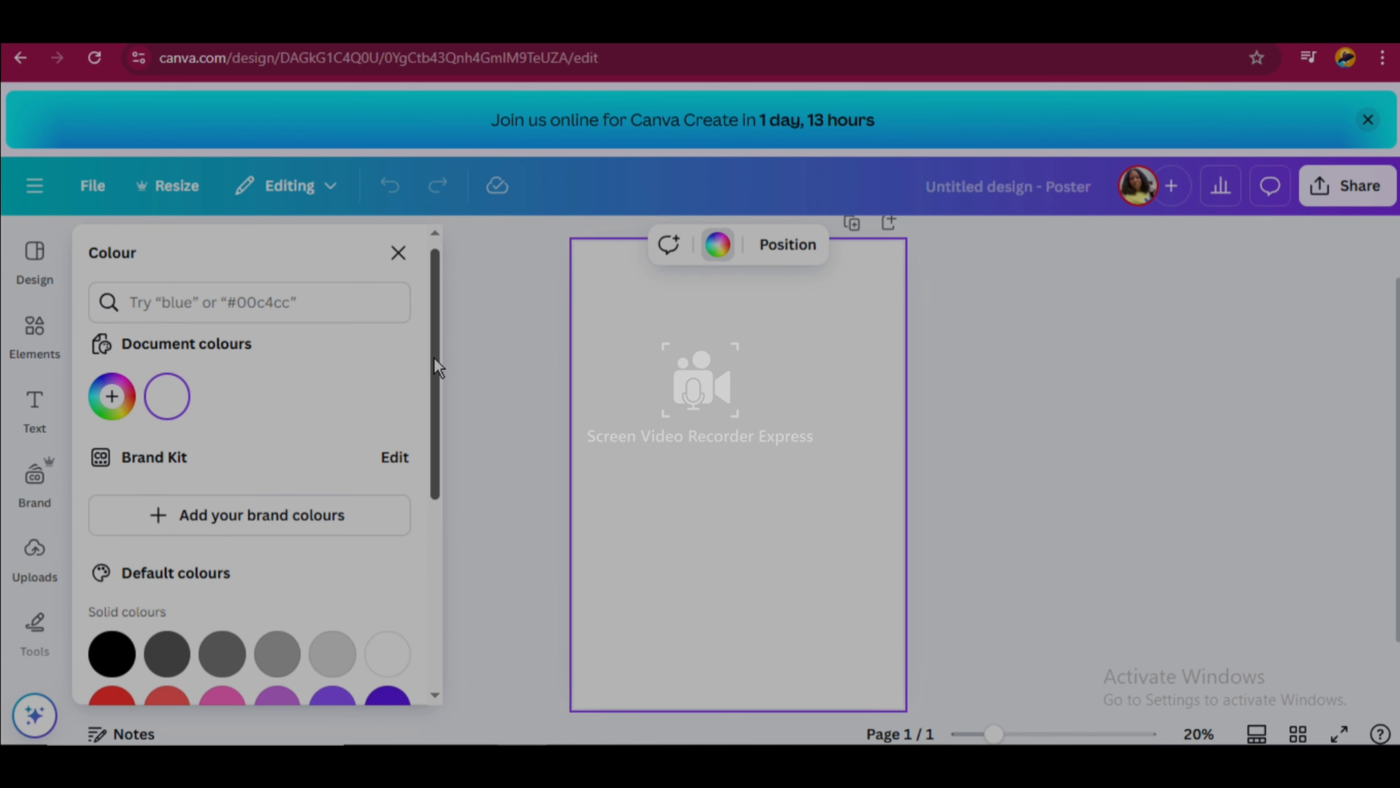
pyautogui.moveTo(430, 472)
pyautogui.mouseDown()
pyautogui.moveTo(431, 513)
pyautogui.moveTo(431, 482)
pyautogui.mouseUp()
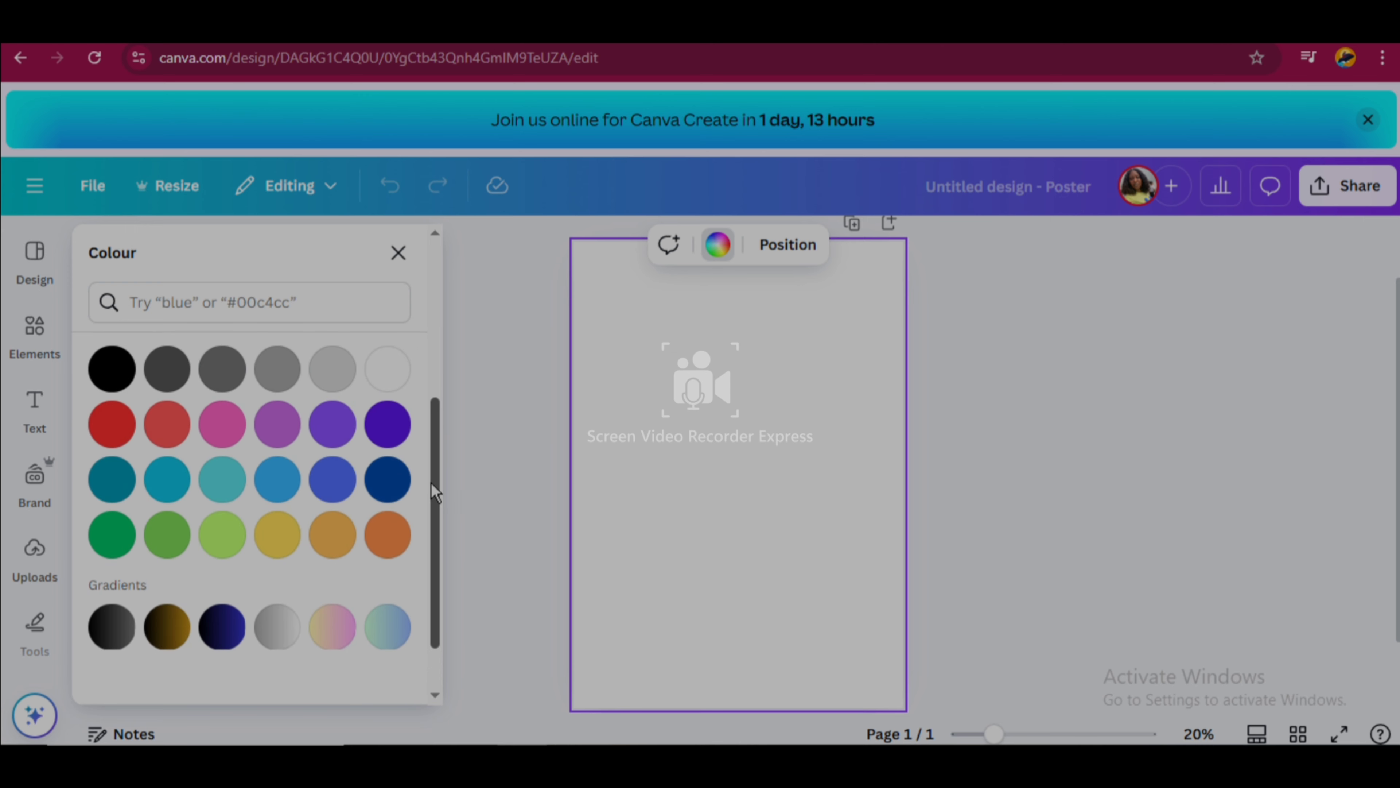
pyautogui.click(284, 538)
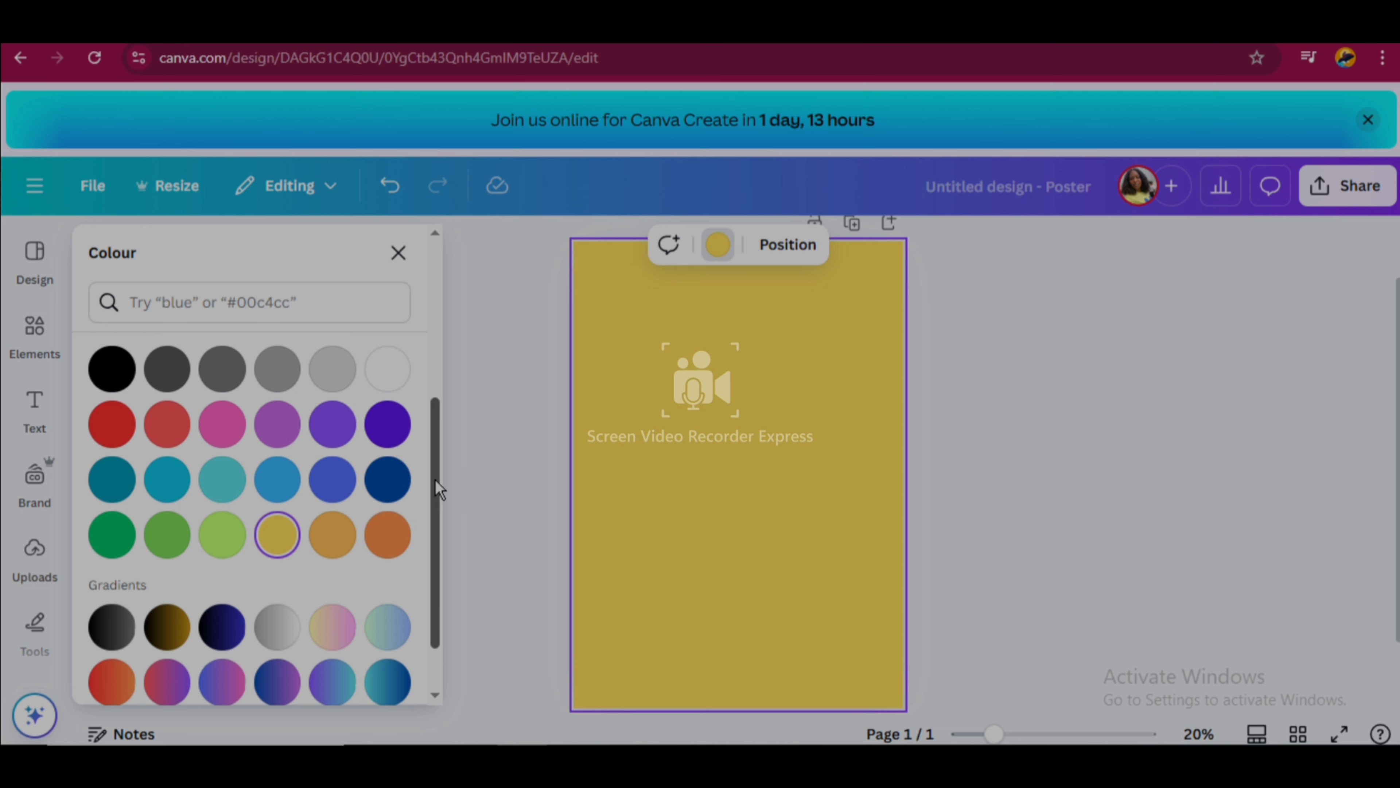
# Deepen the poster's yellow background to the custom solid colour #FFCD05 and close the colour settings
pyautogui.moveTo(437, 482); pyautogui.dragTo(432, 335)
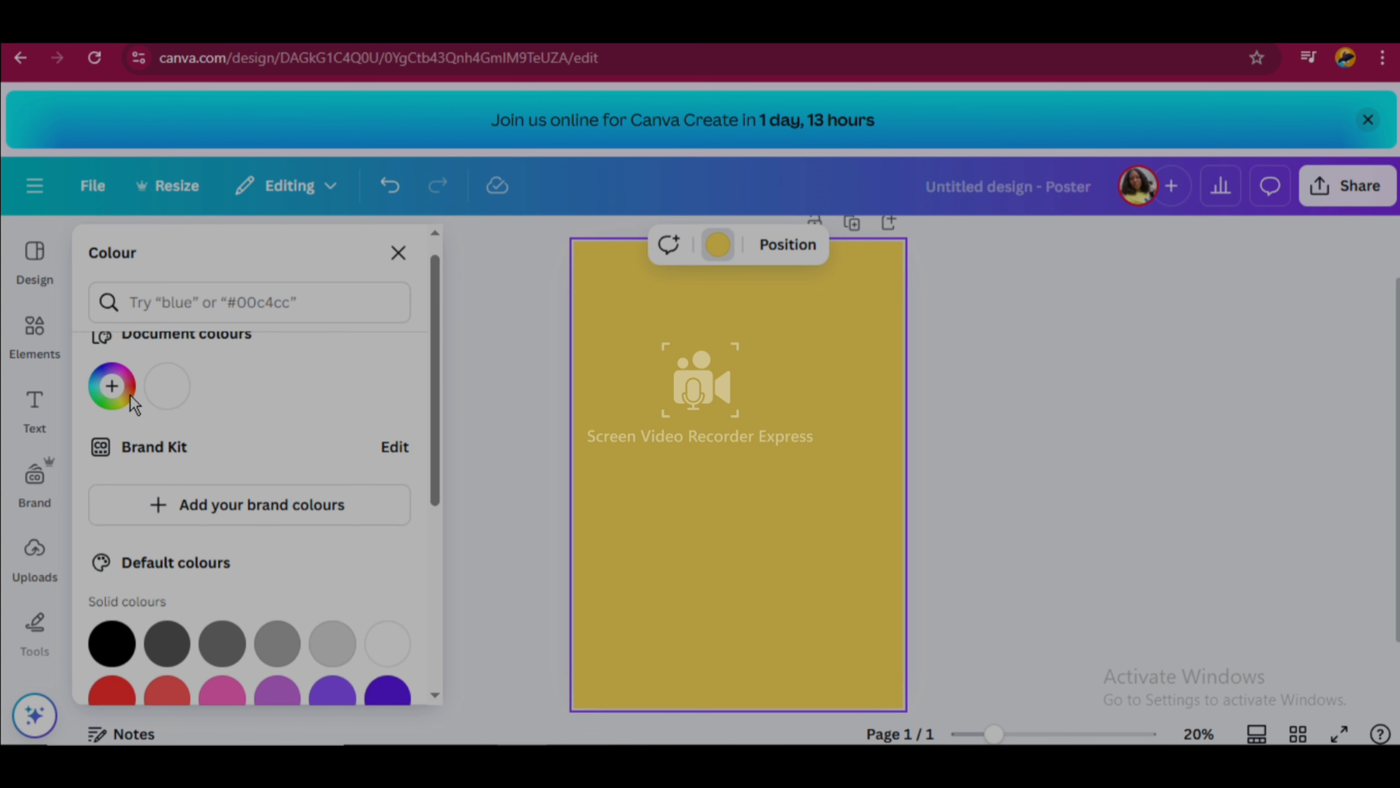
pyautogui.click(112, 388)
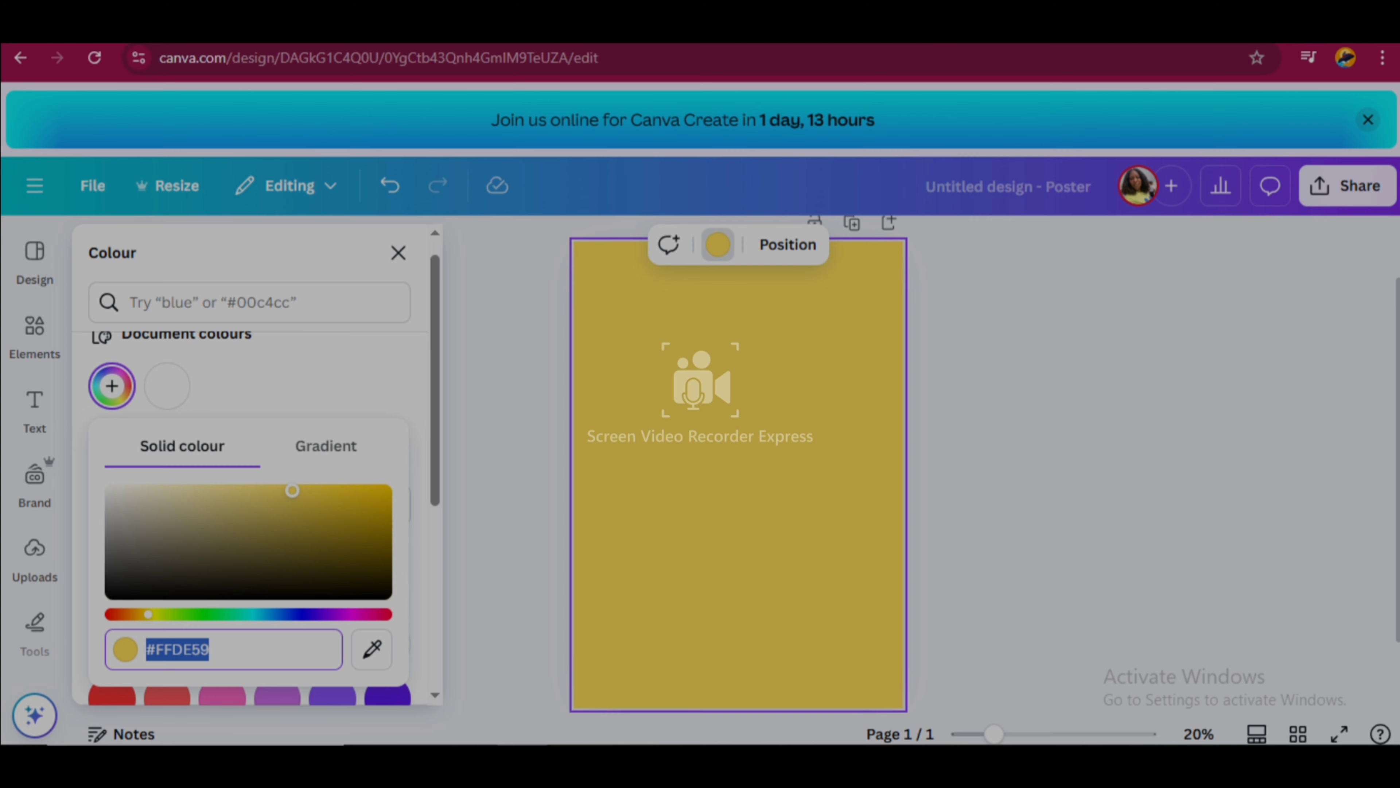
pyautogui.click(289, 490)
pyautogui.moveTo(288, 490); pyautogui.dragTo(395, 478)
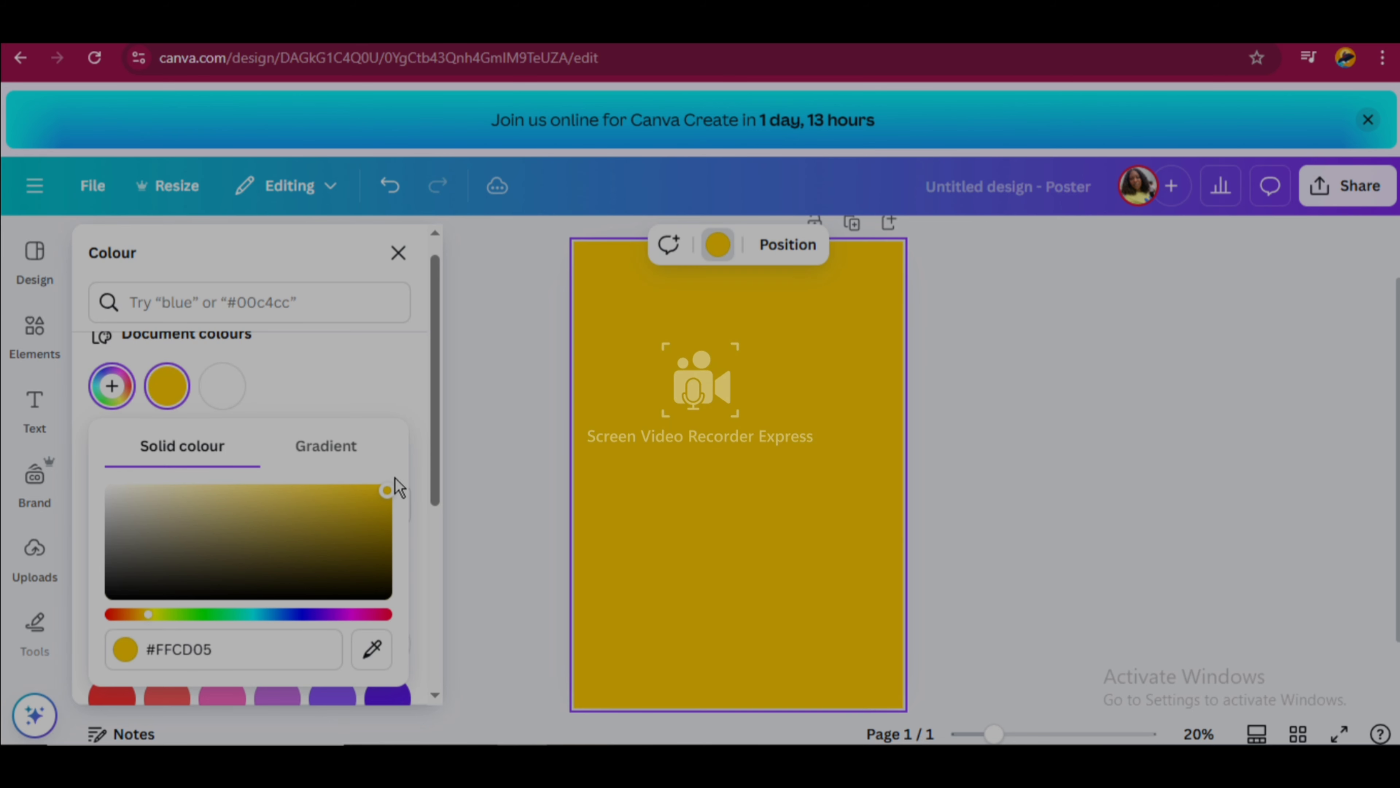
pyautogui.click(534, 442)
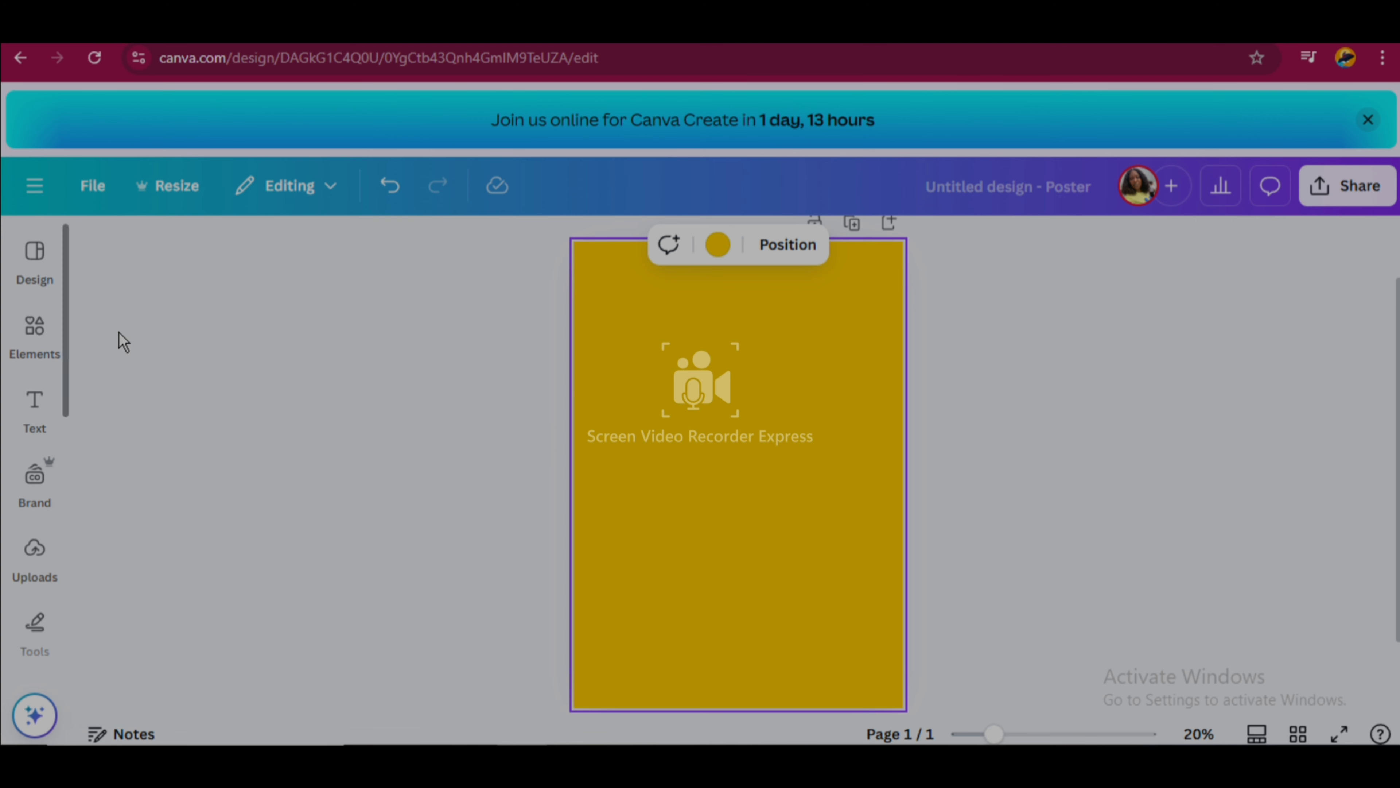
pyautogui.click(37, 345)
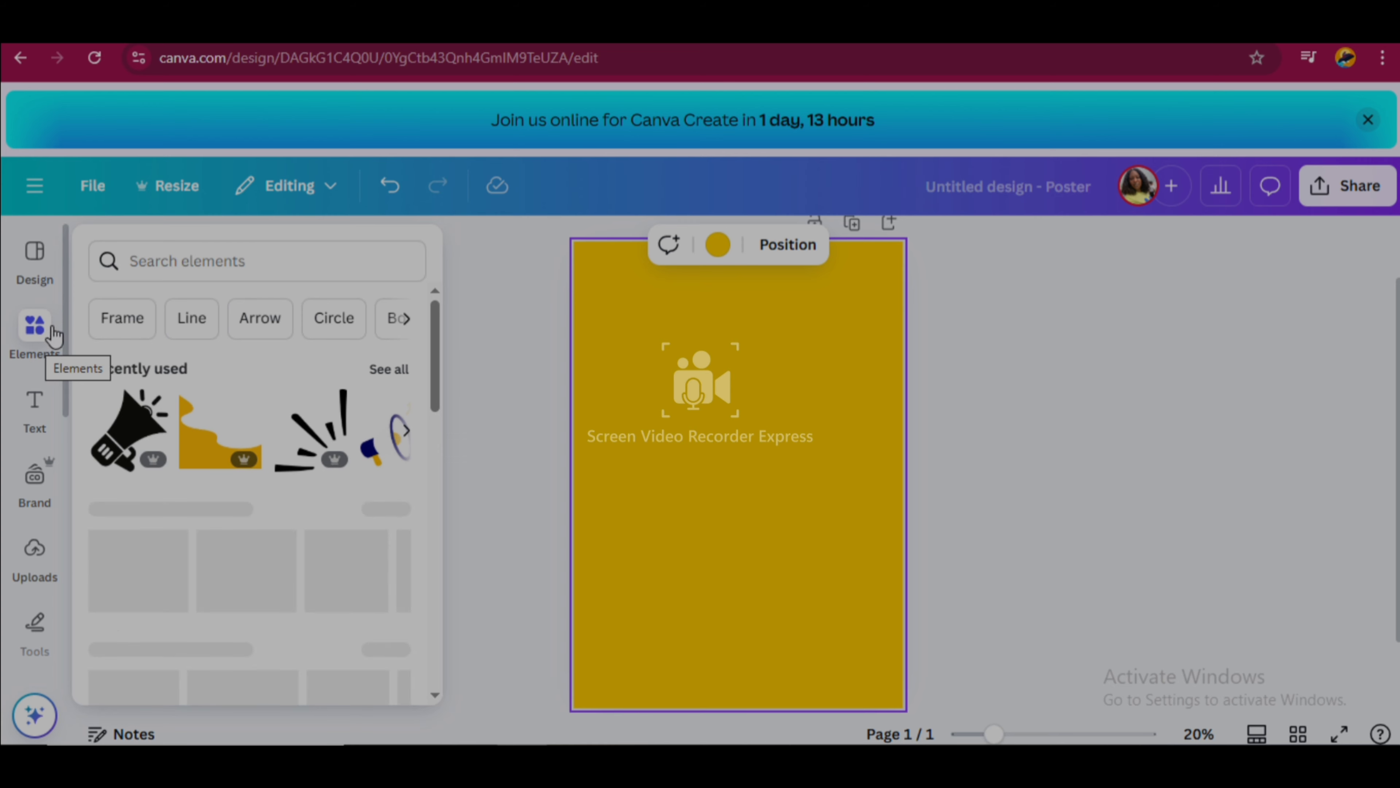
pyautogui.click(44, 404)
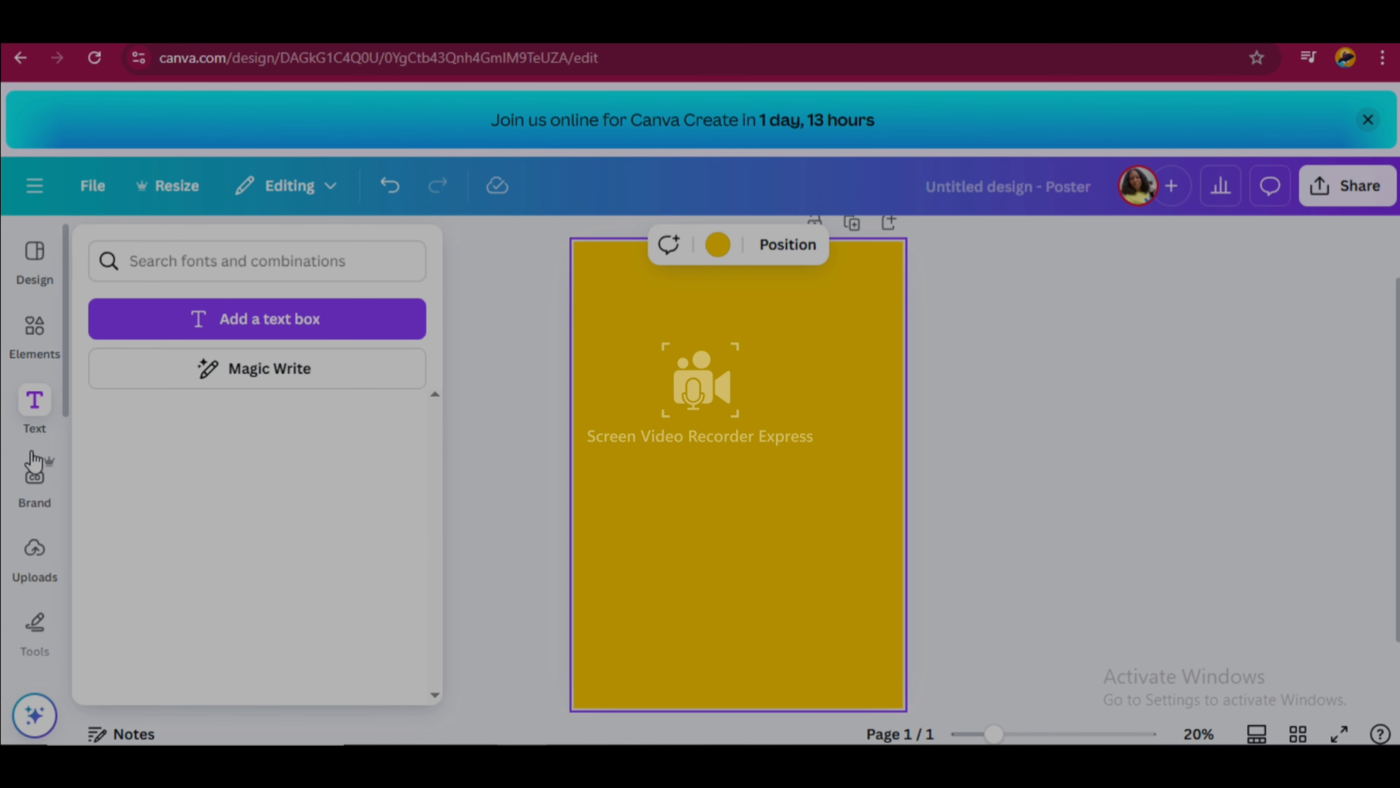
pyautogui.click(35, 473)
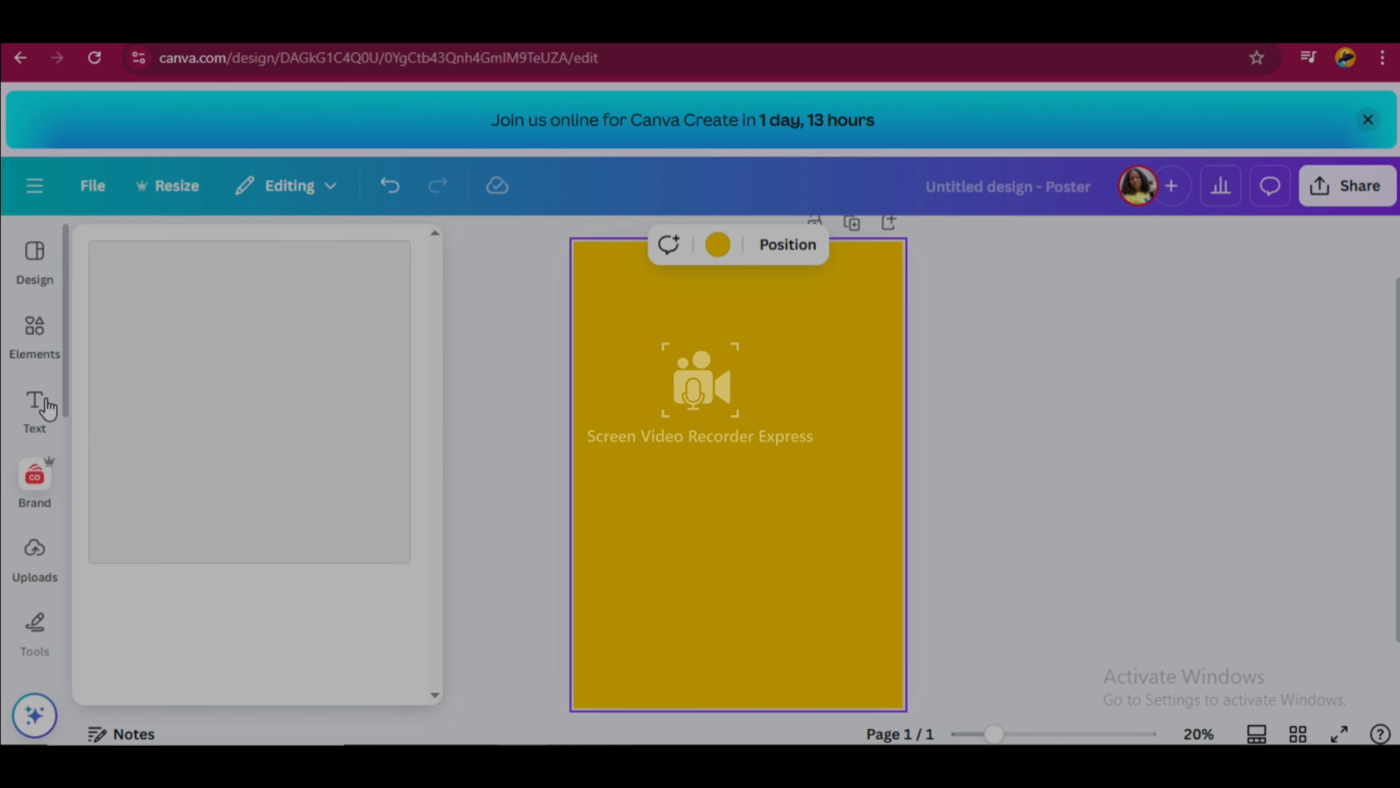
pyautogui.click(37, 404)
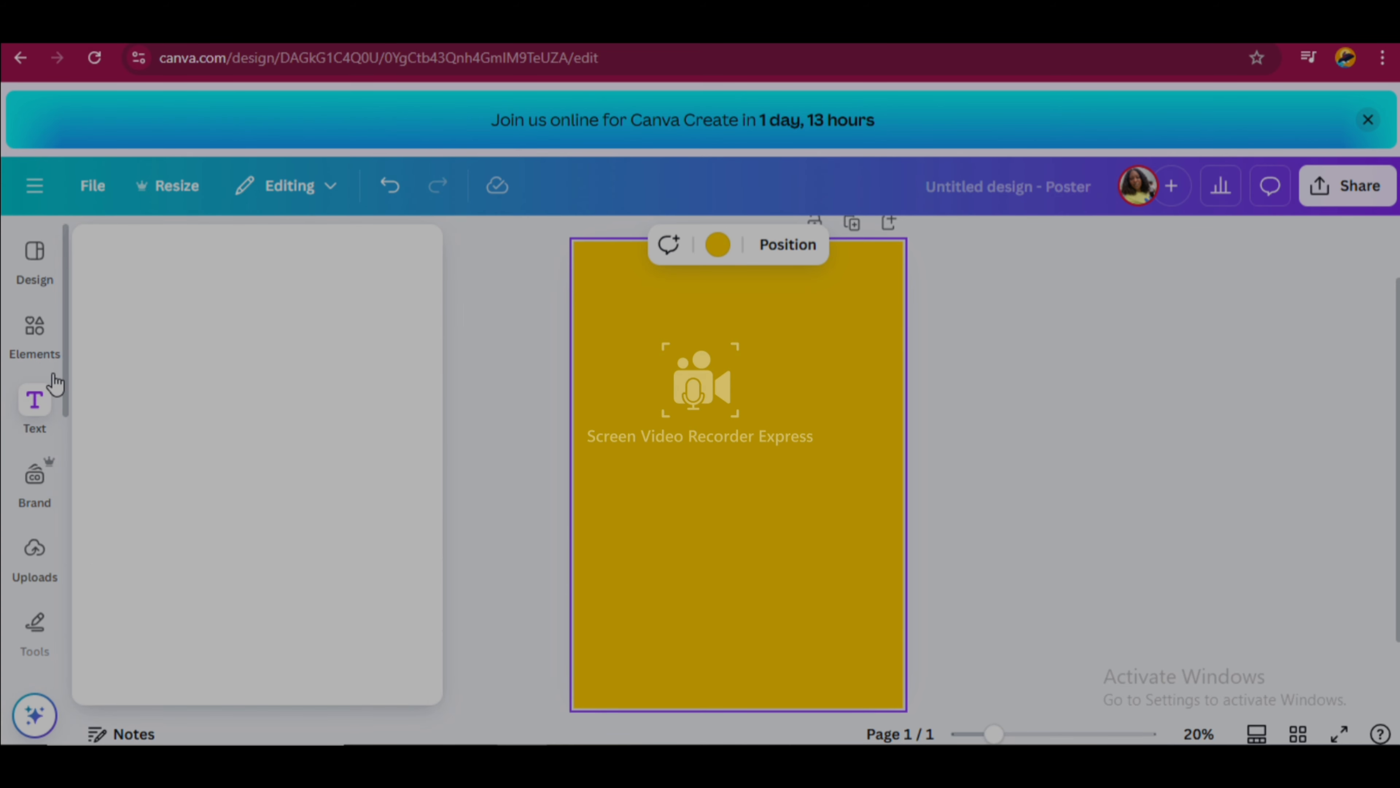
pyautogui.click(37, 345)
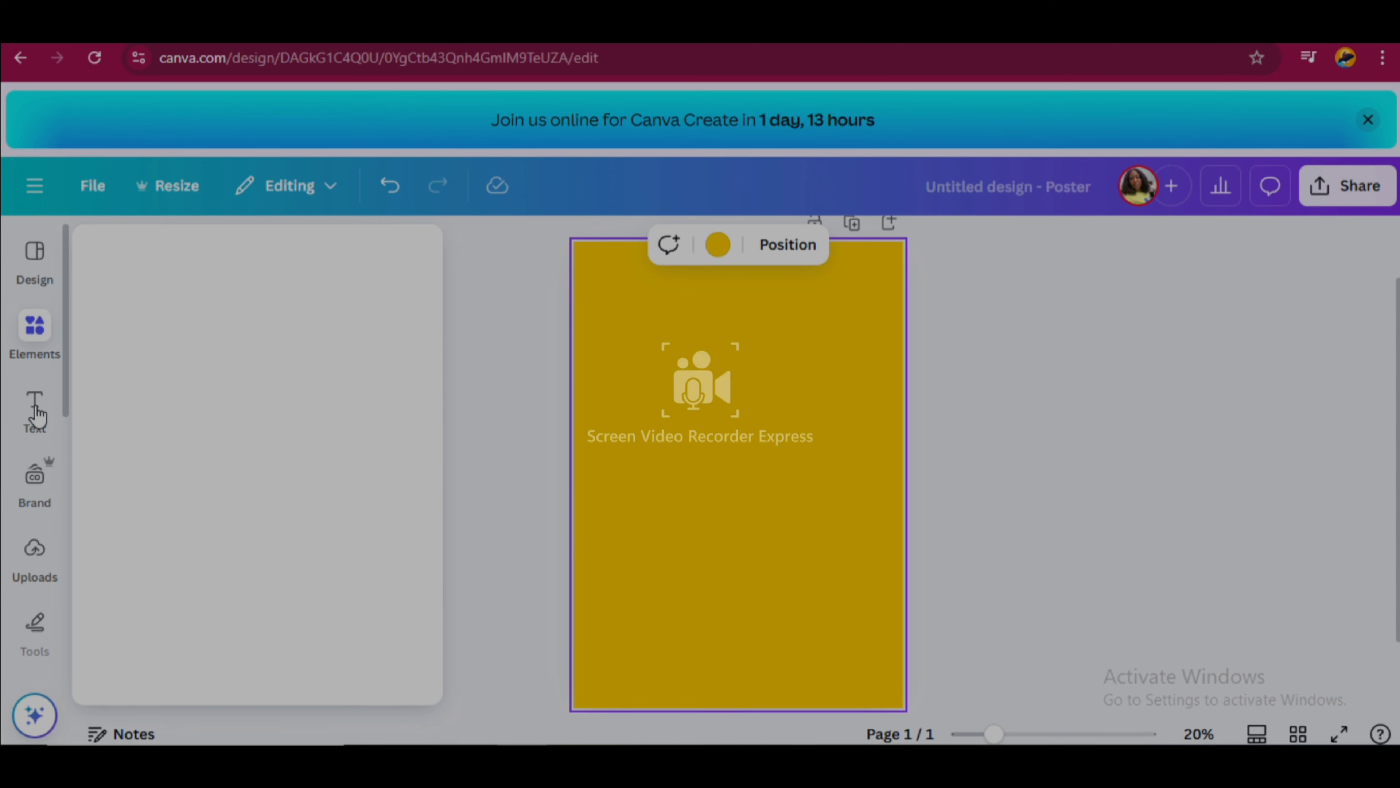
pyautogui.click(34, 408)
pyautogui.click(34, 475)
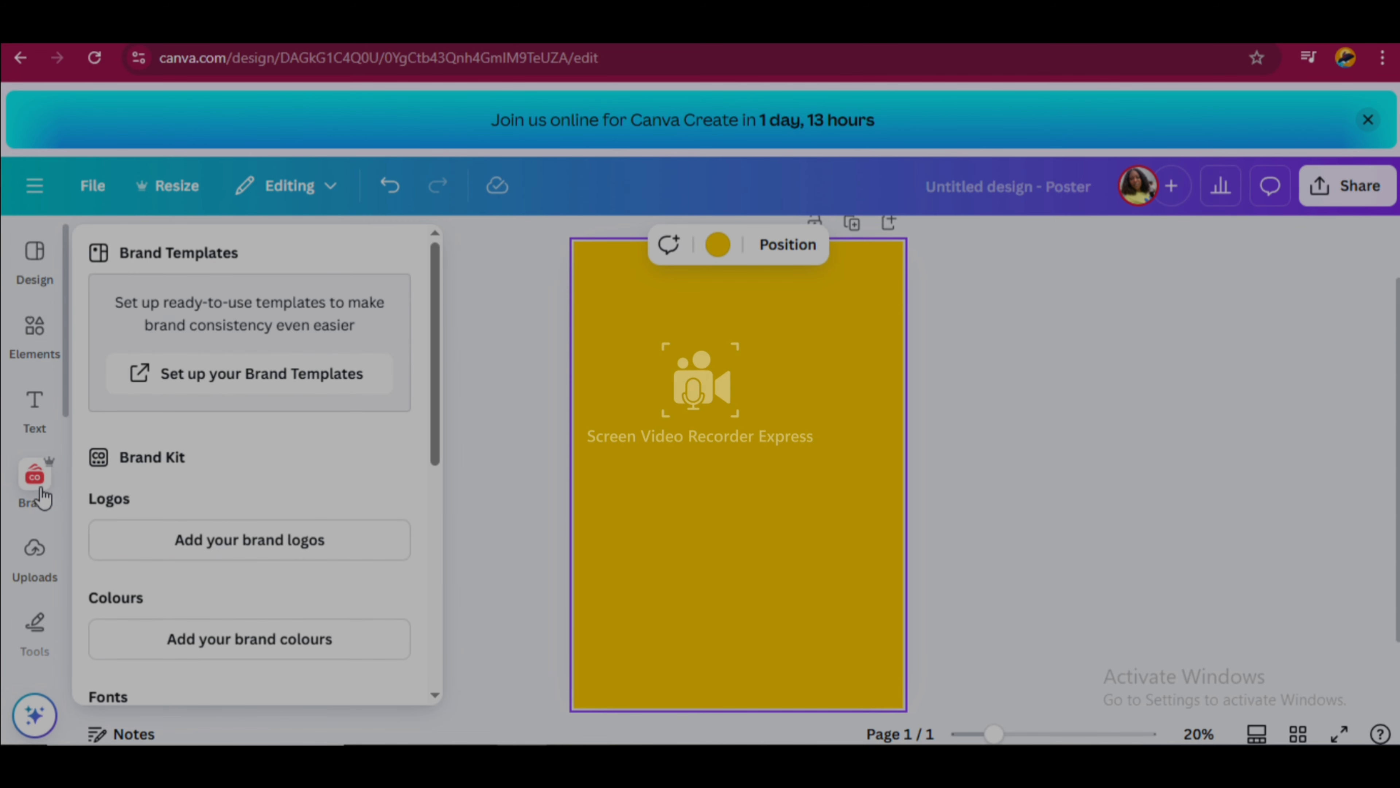
# Search the design elements for "shapes"
pyautogui.click(37, 571)
pyautogui.click(35, 328)
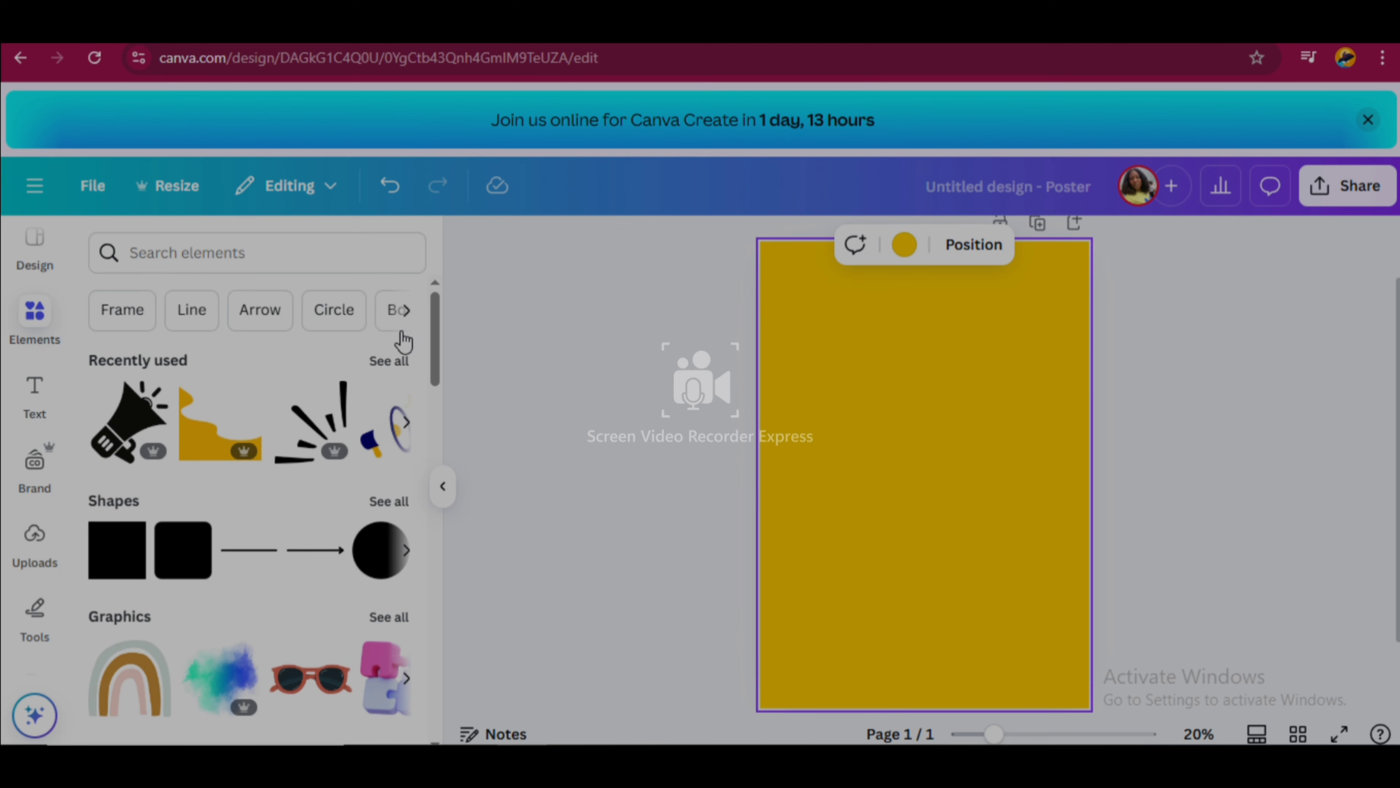
pyautogui.moveTo(431, 331)
pyautogui.mouseDown()
pyautogui.moveTo(423, 532)
pyautogui.moveTo(434, 323)
pyautogui.mouseUp()
pyautogui.click(218, 264)
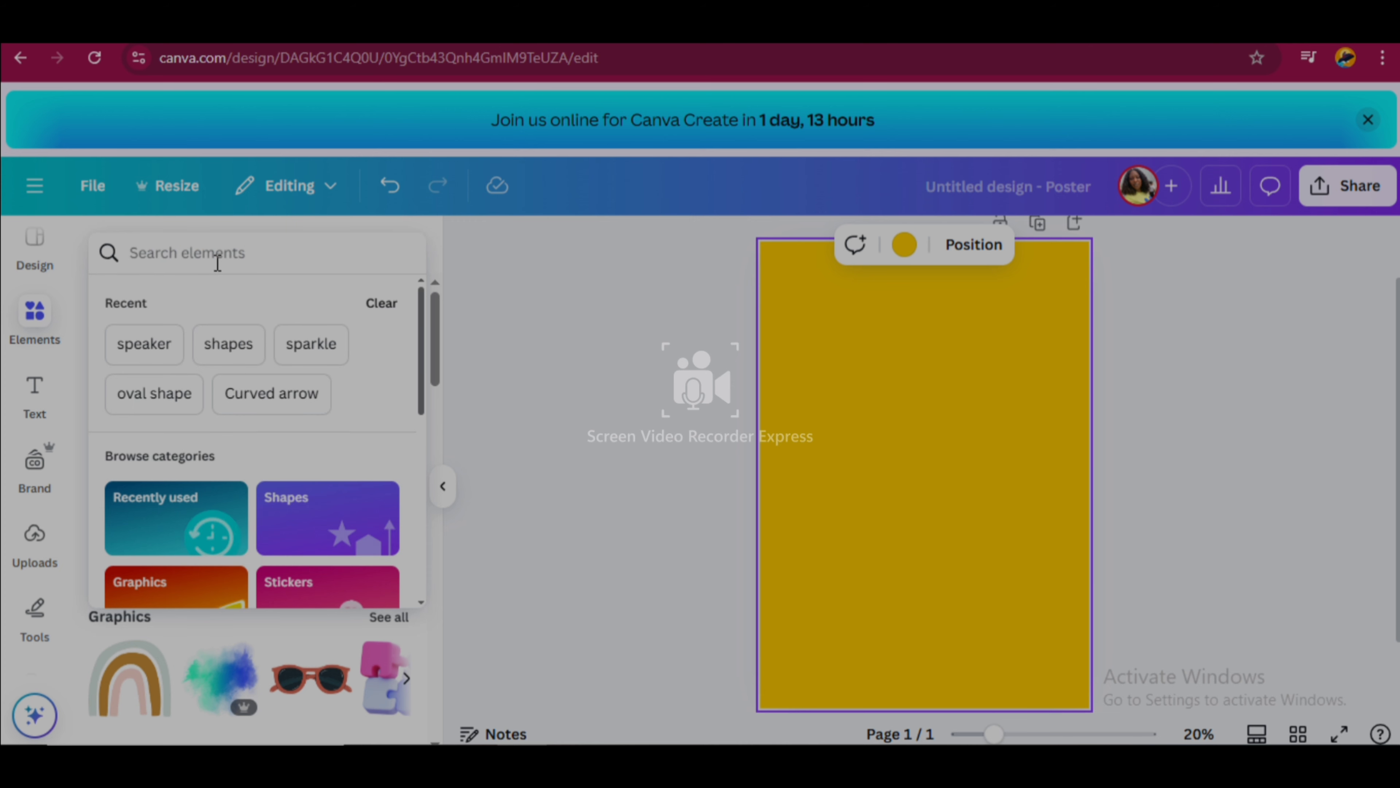
pyautogui.write('SHAP')
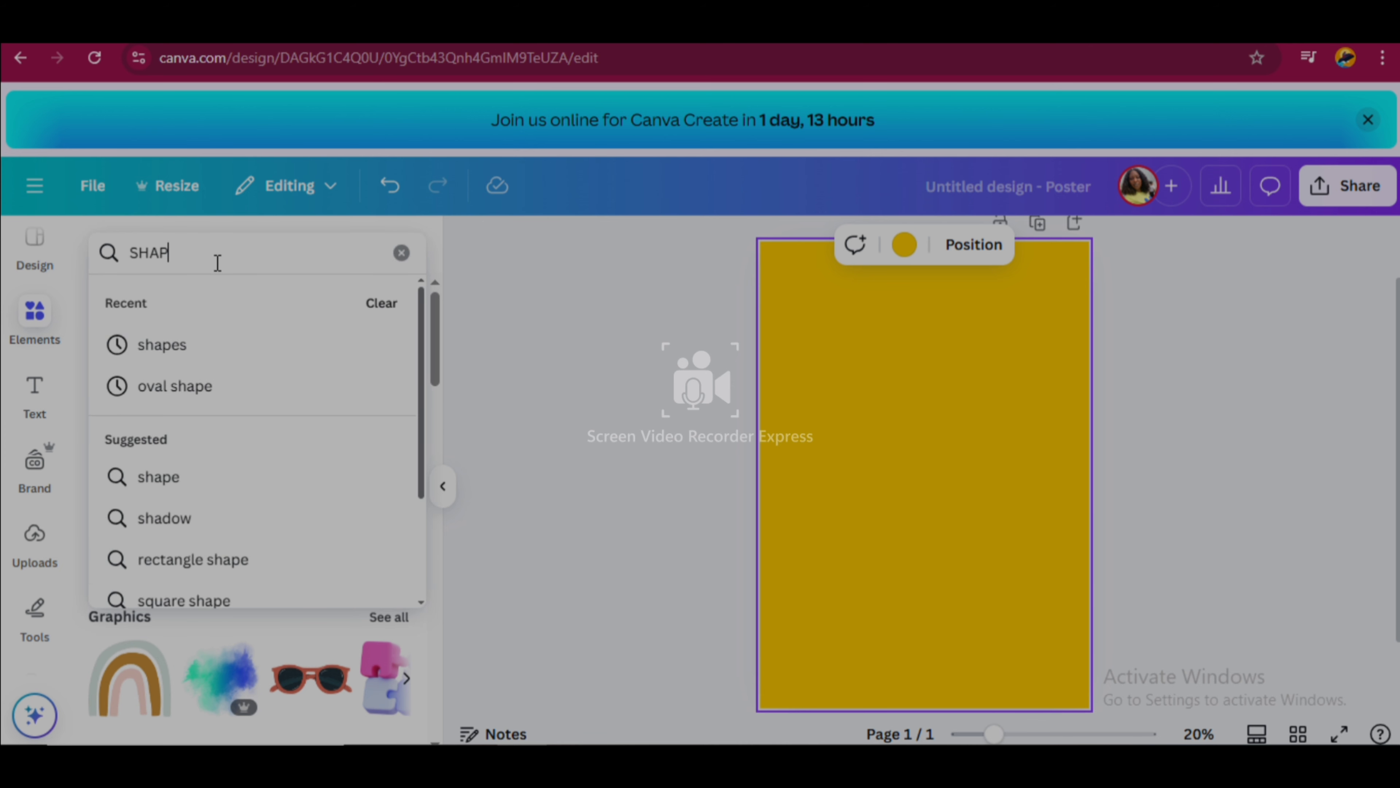
pyautogui.write('ES')
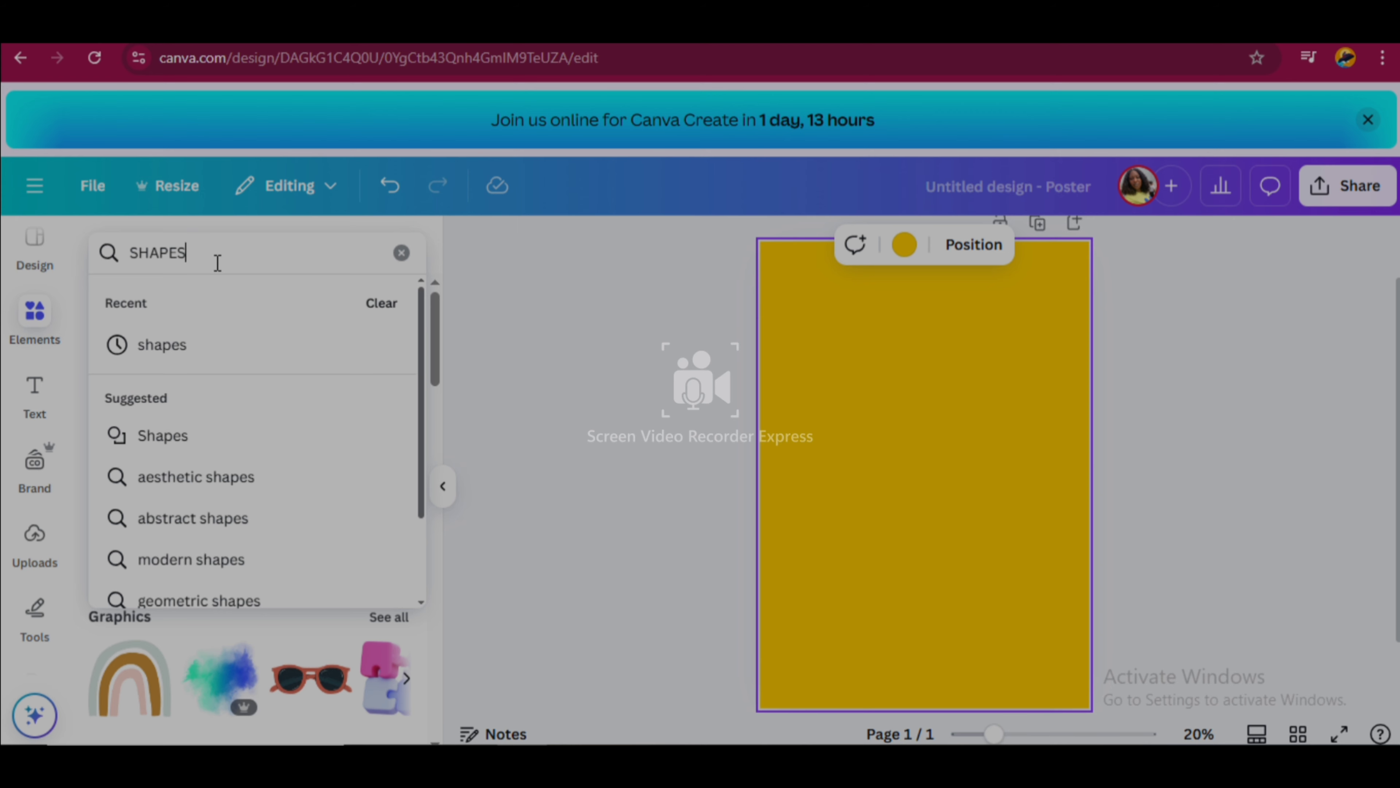
pyautogui.click(193, 344)
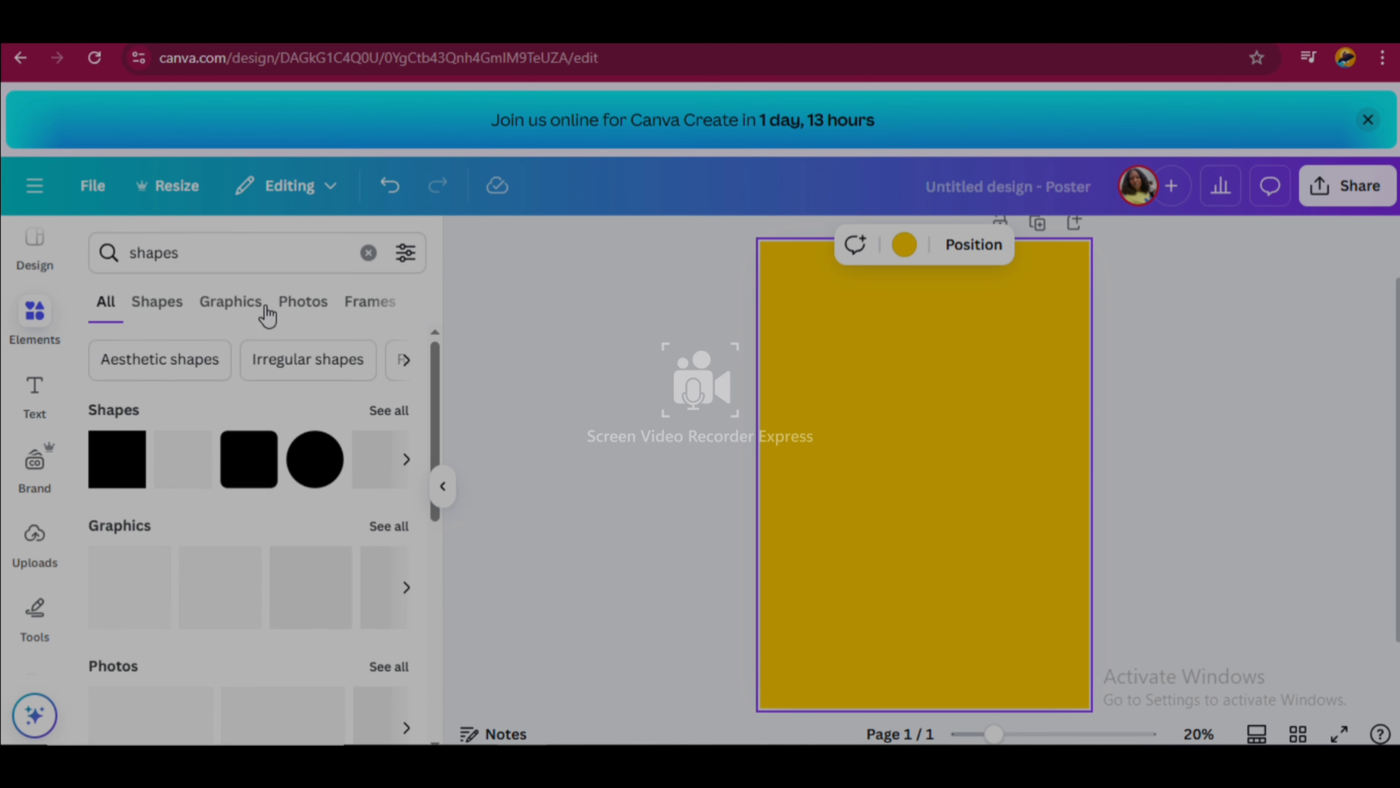
# Add the teal wavy-edged blob from the Graphics results for shapes to the poster
pyautogui.click(245, 318)
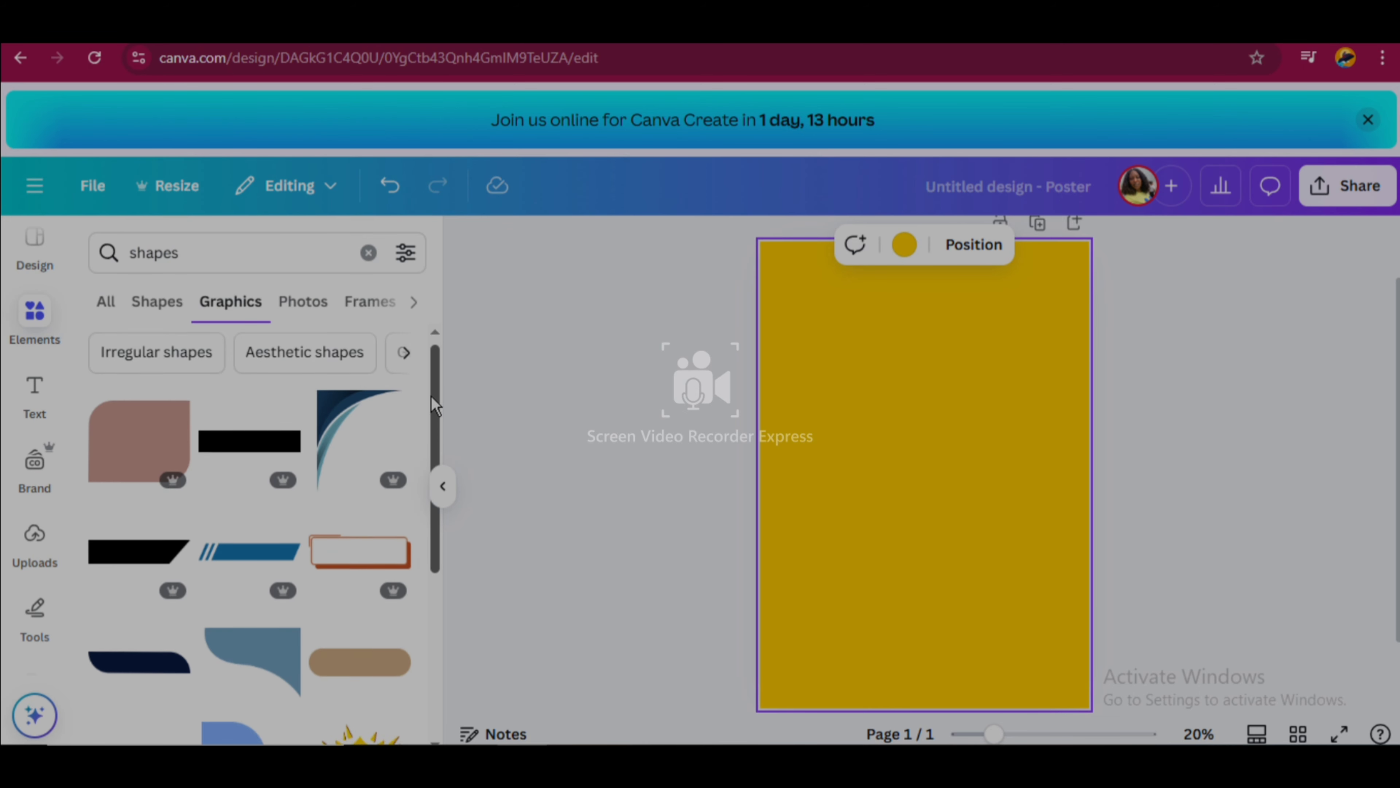
pyautogui.scroll(-2, 431, 395)
pyautogui.scroll(-4, 429, 499)
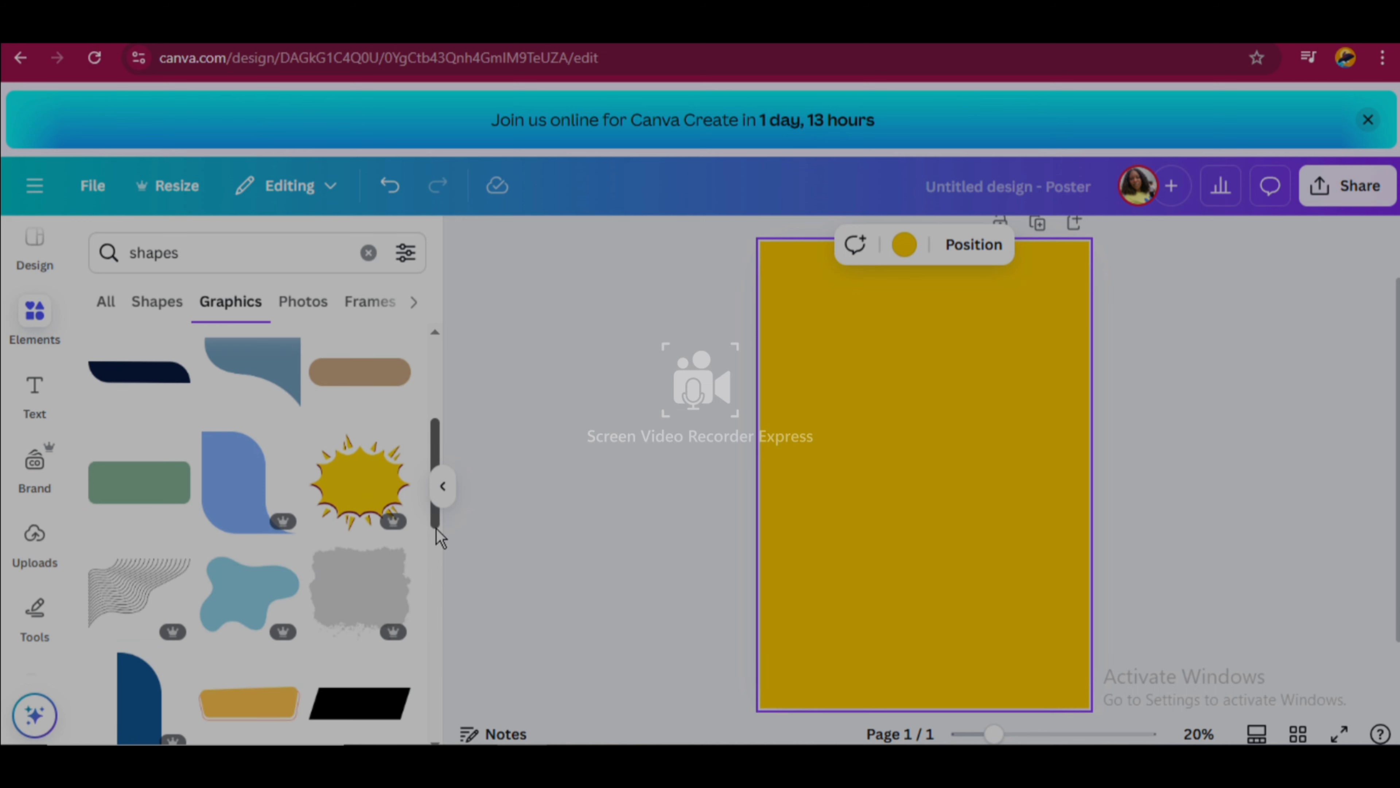
pyautogui.scroll(-1, 432, 534)
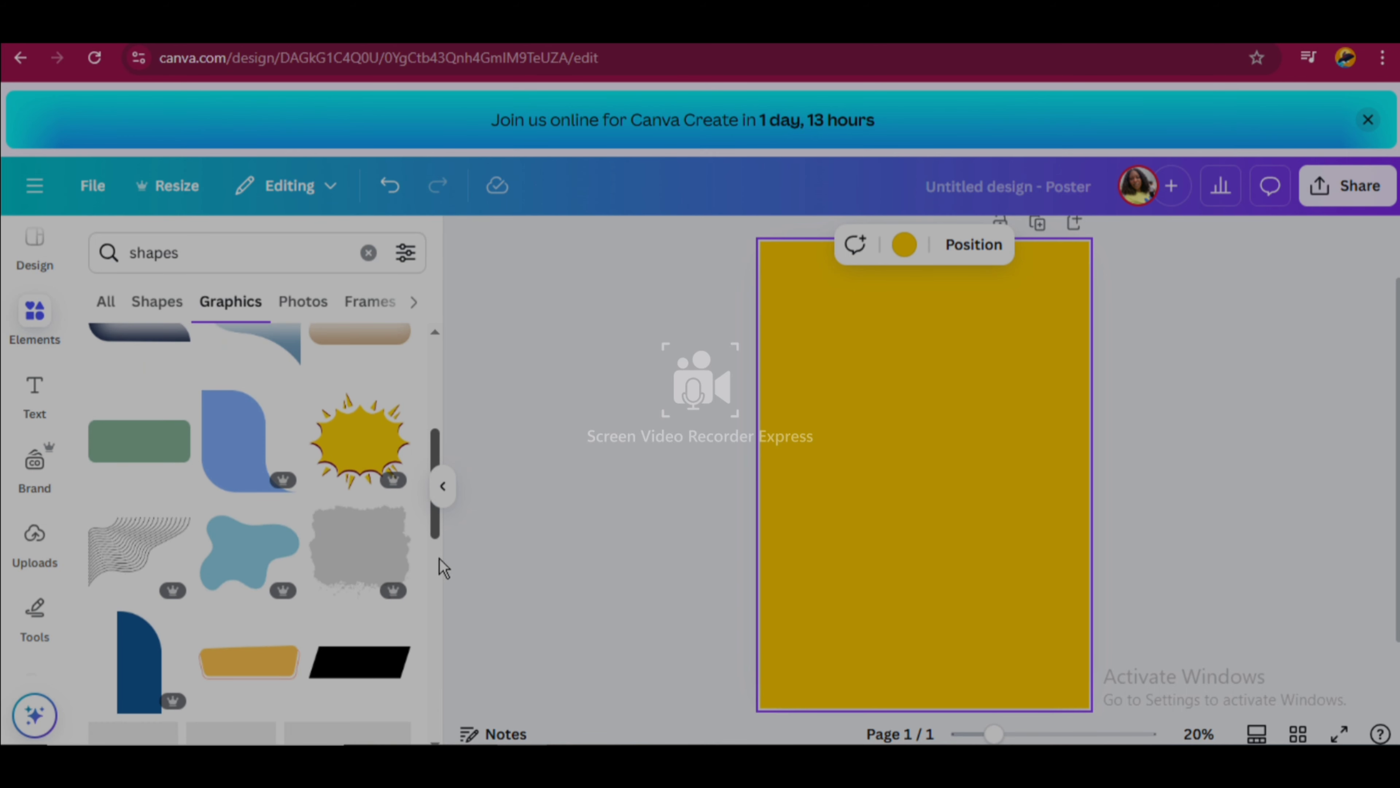
pyautogui.scroll(-2, 440, 559)
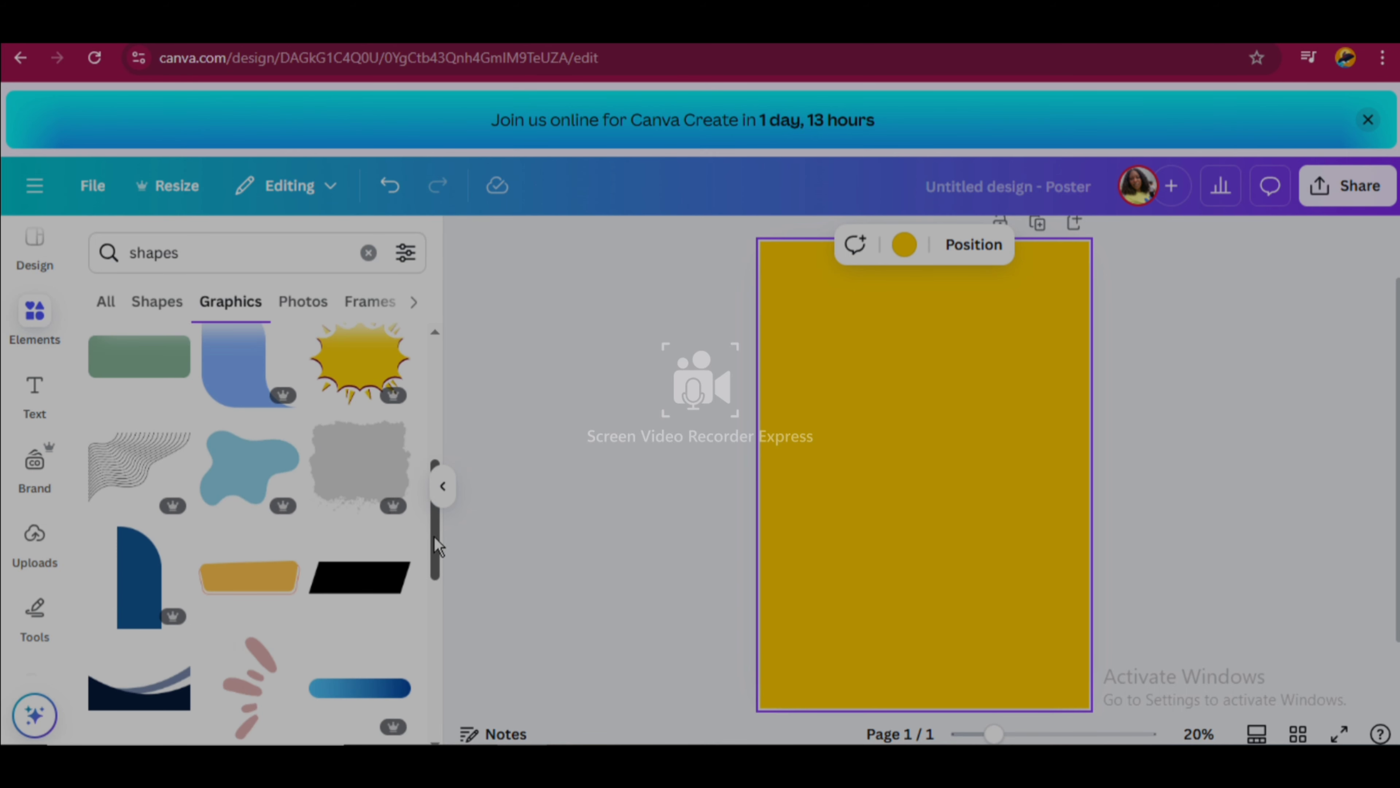
pyautogui.moveTo(438, 546); pyautogui.dragTo(424, 646)
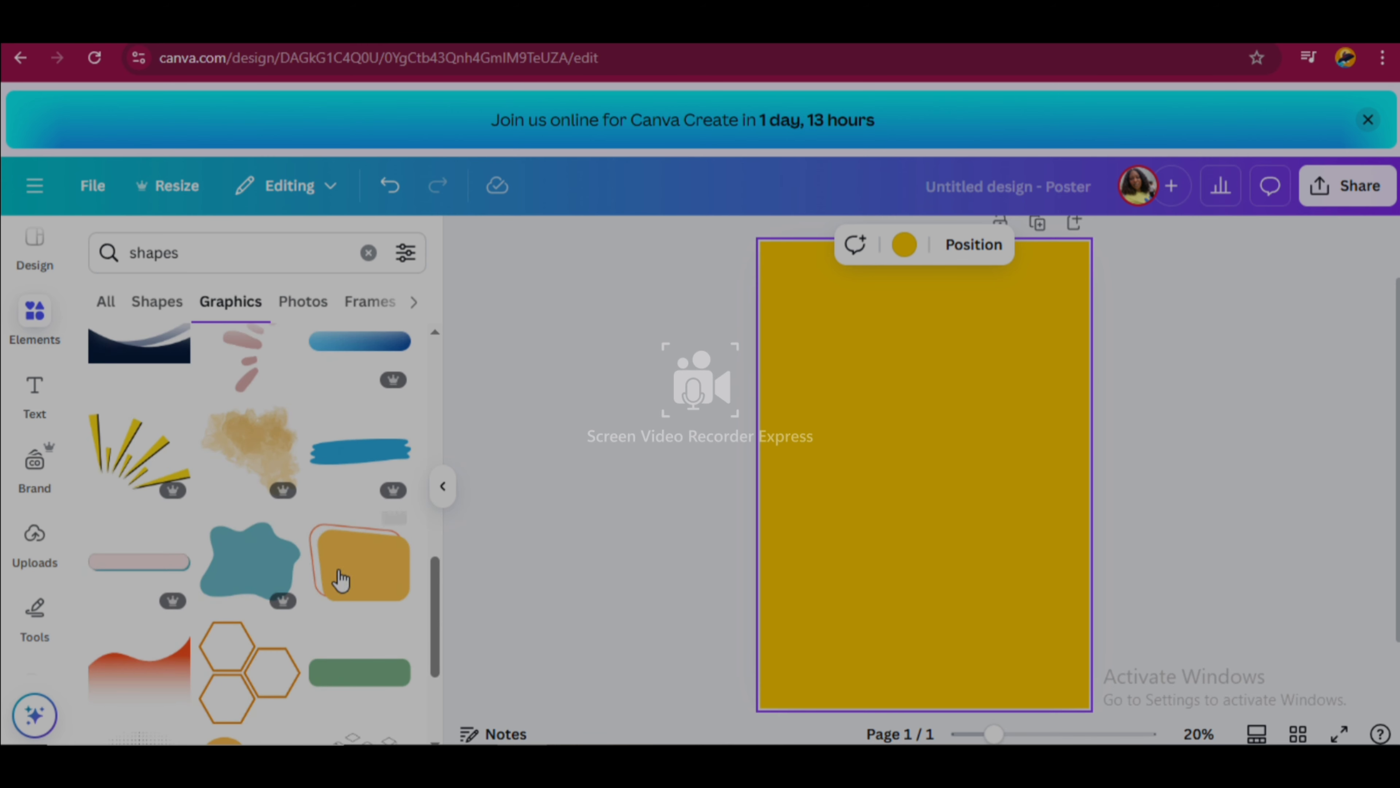
pyautogui.click(243, 556)
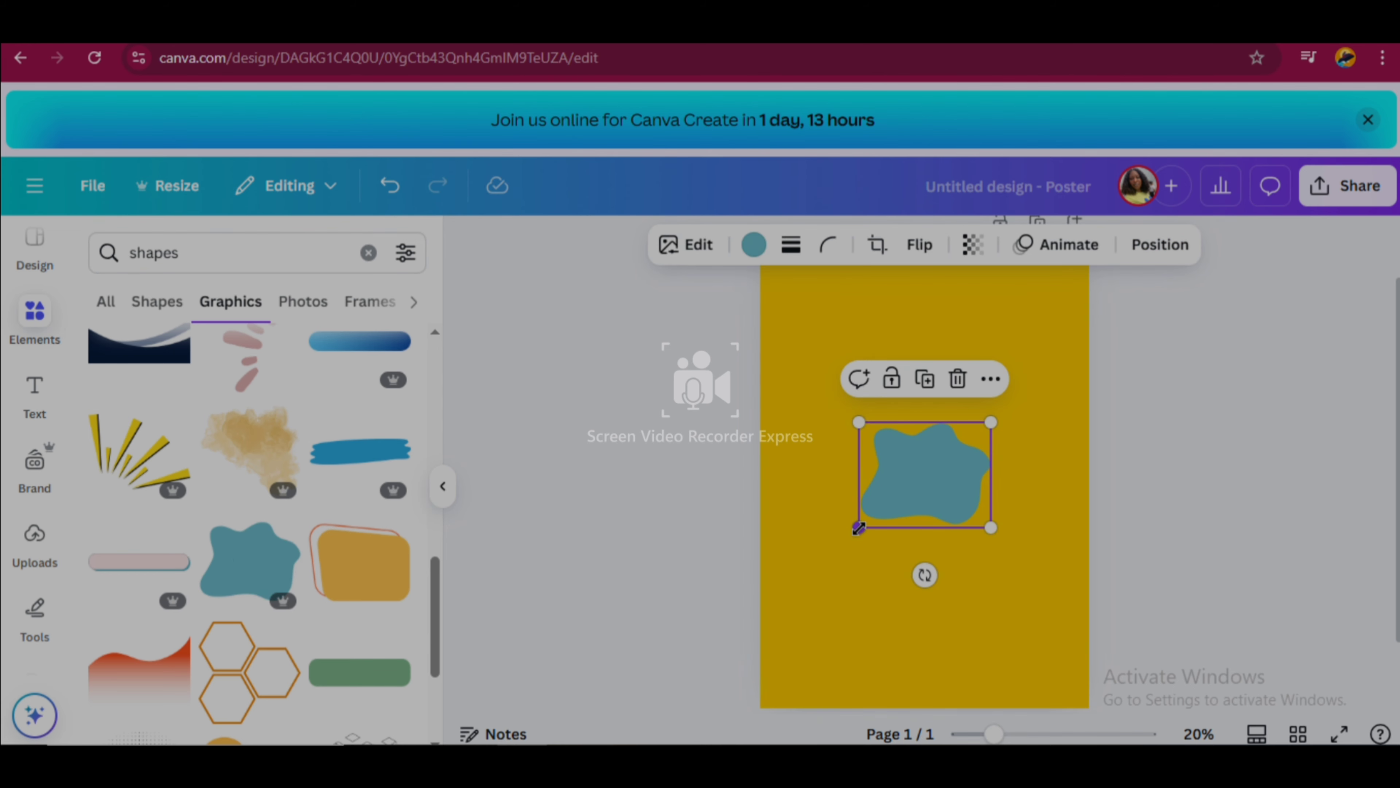
# Enlarge the teal blob beyond the poster's width and move it up so its lower wavy edge forms a header across the page
pyautogui.moveTo(764, 600); pyautogui.dragTo(793, 579)
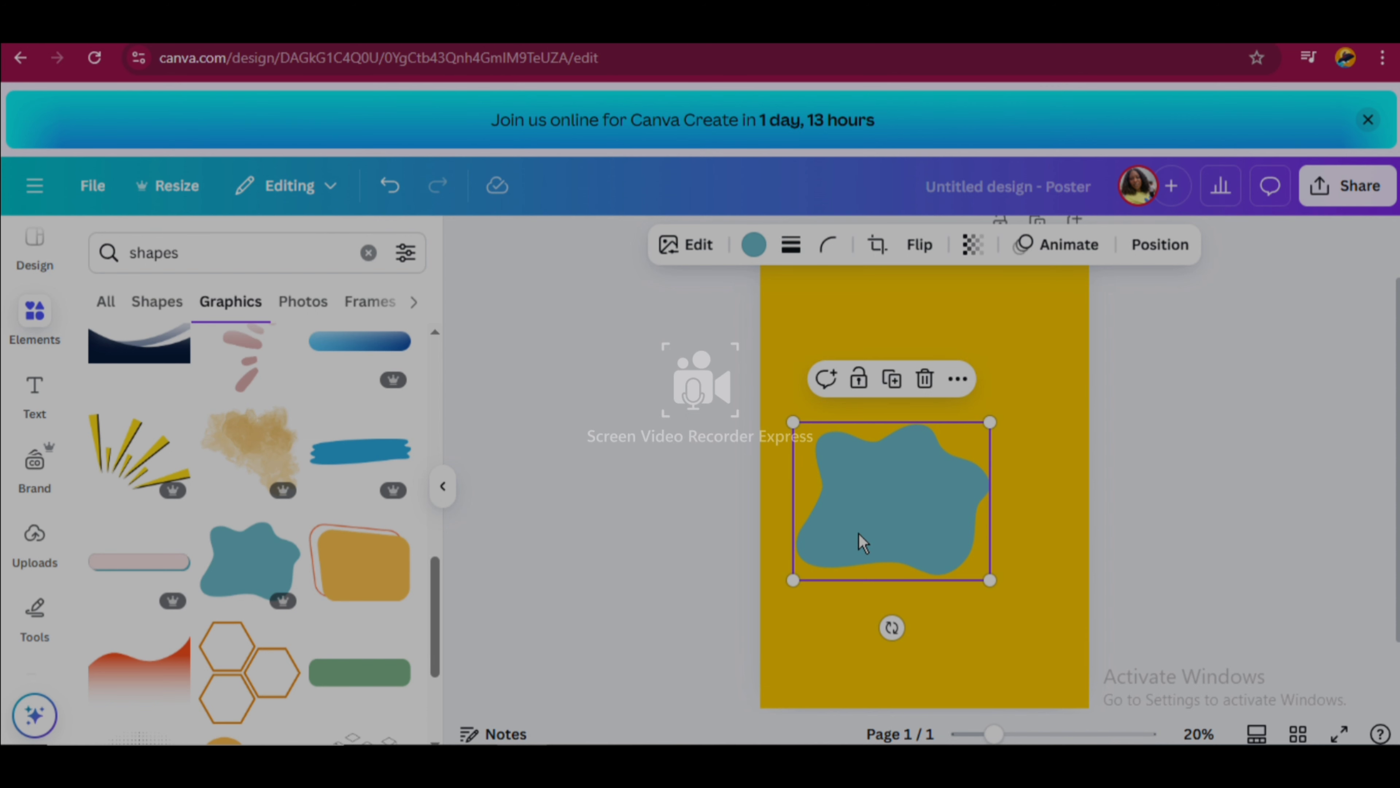
pyautogui.moveTo(863, 543); pyautogui.dragTo(881, 342)
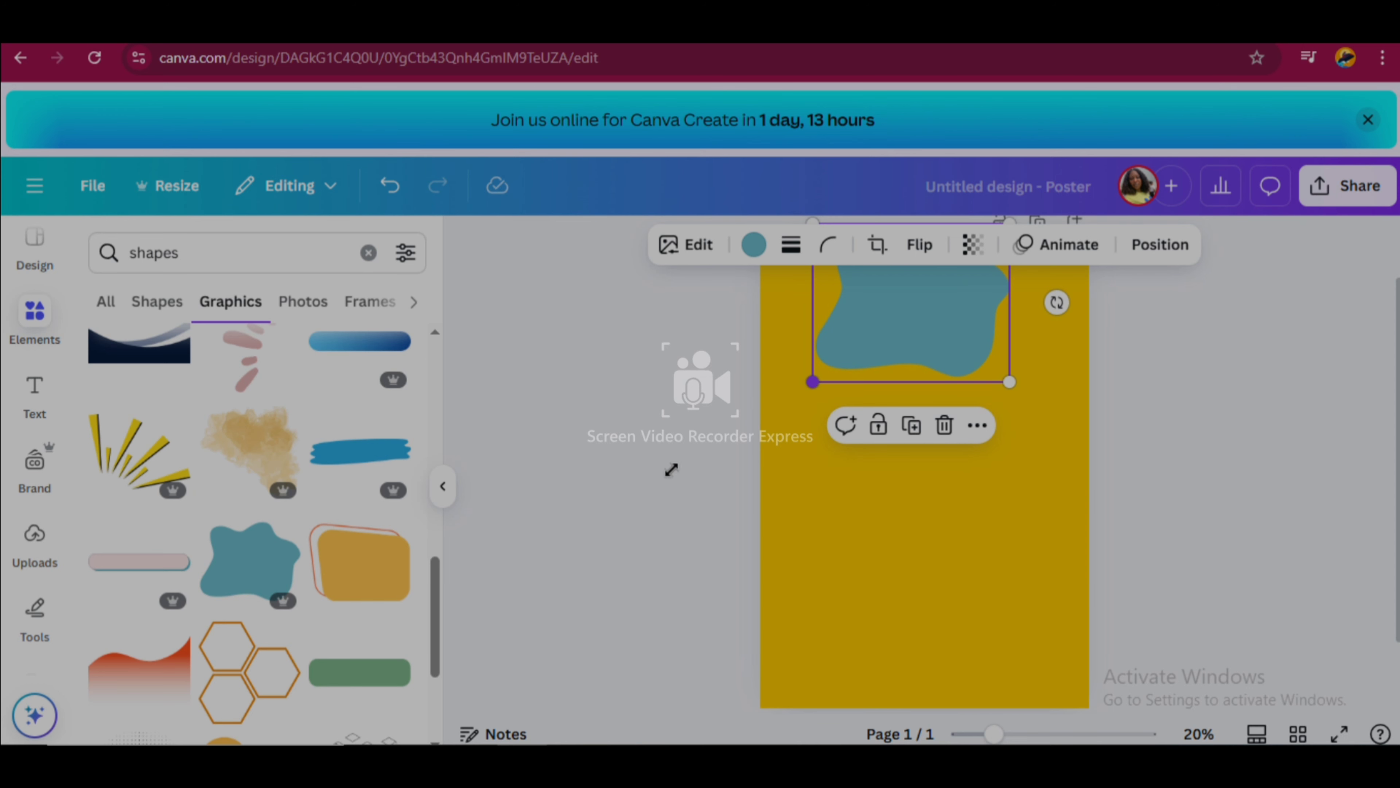
pyautogui.moveTo(671, 469); pyautogui.dragTo(641, 494)
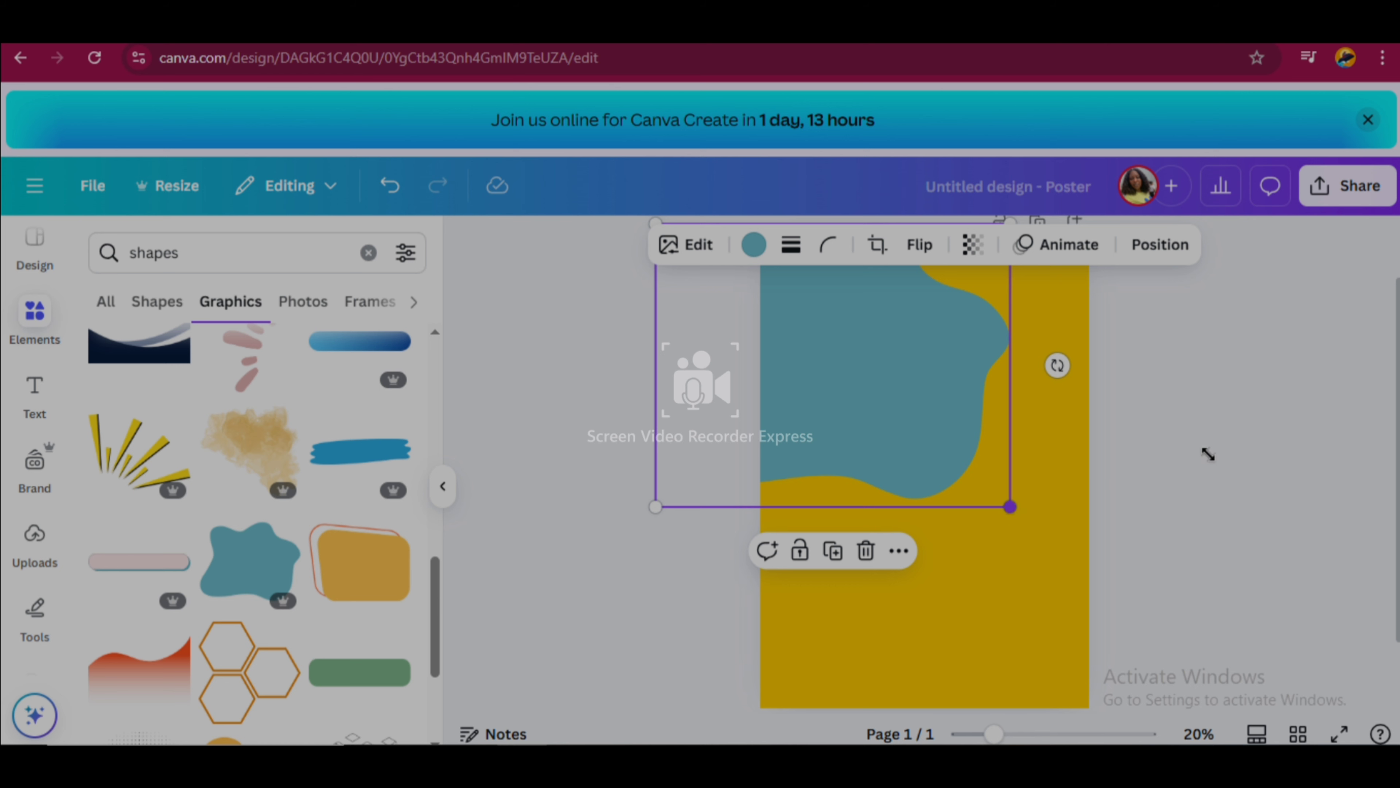
pyautogui.moveTo(1208, 453); pyautogui.dragTo(1291, 503)
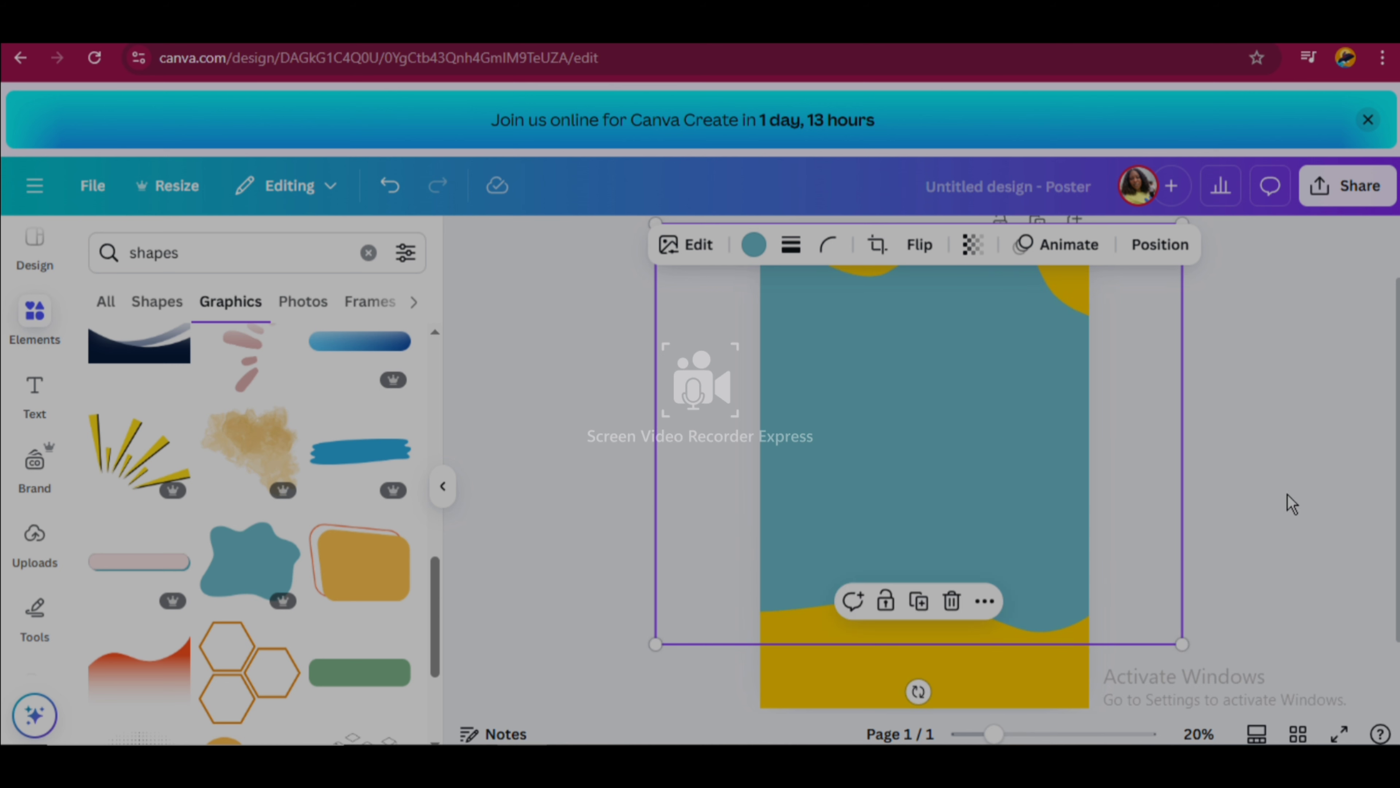
pyautogui.moveTo(1002, 461); pyautogui.dragTo(991, 221)
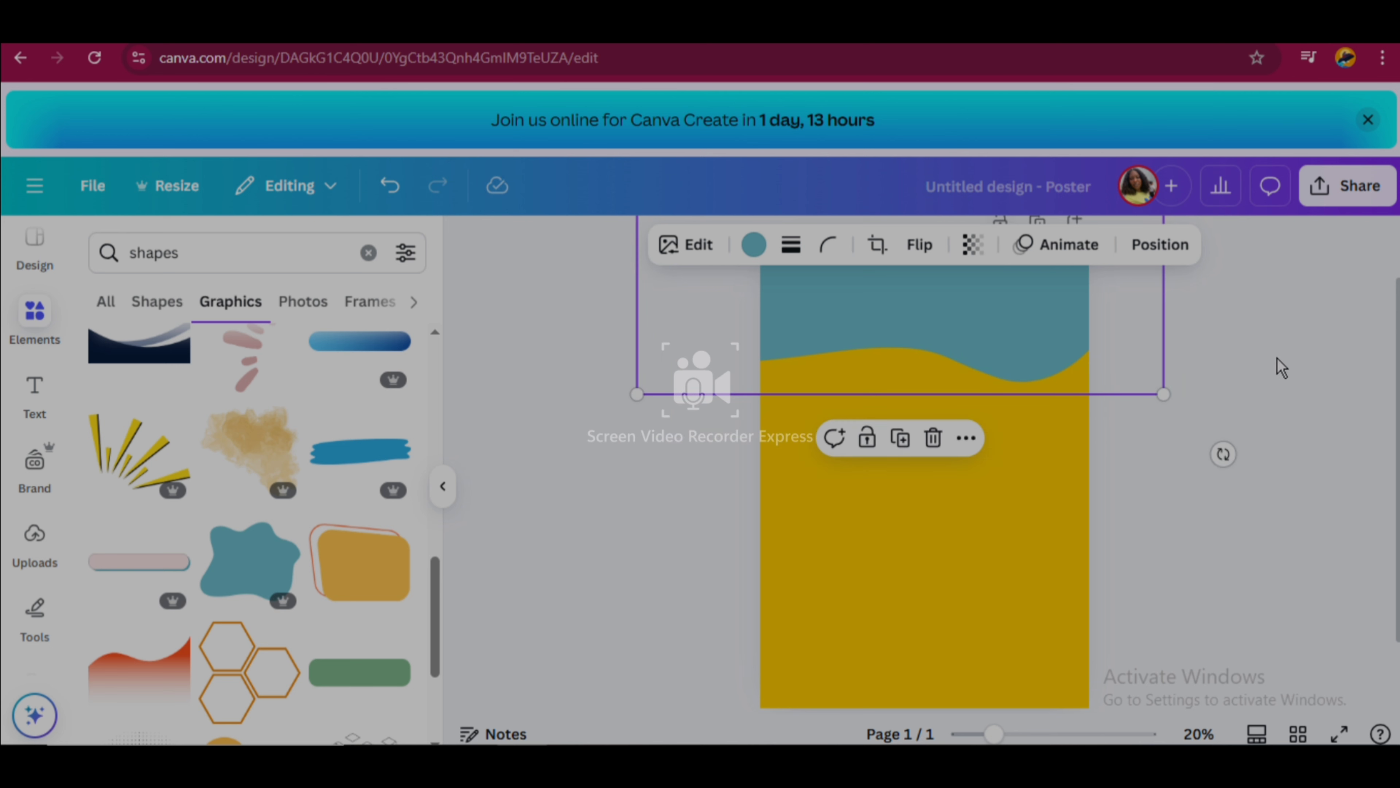
pyautogui.click(1313, 394)
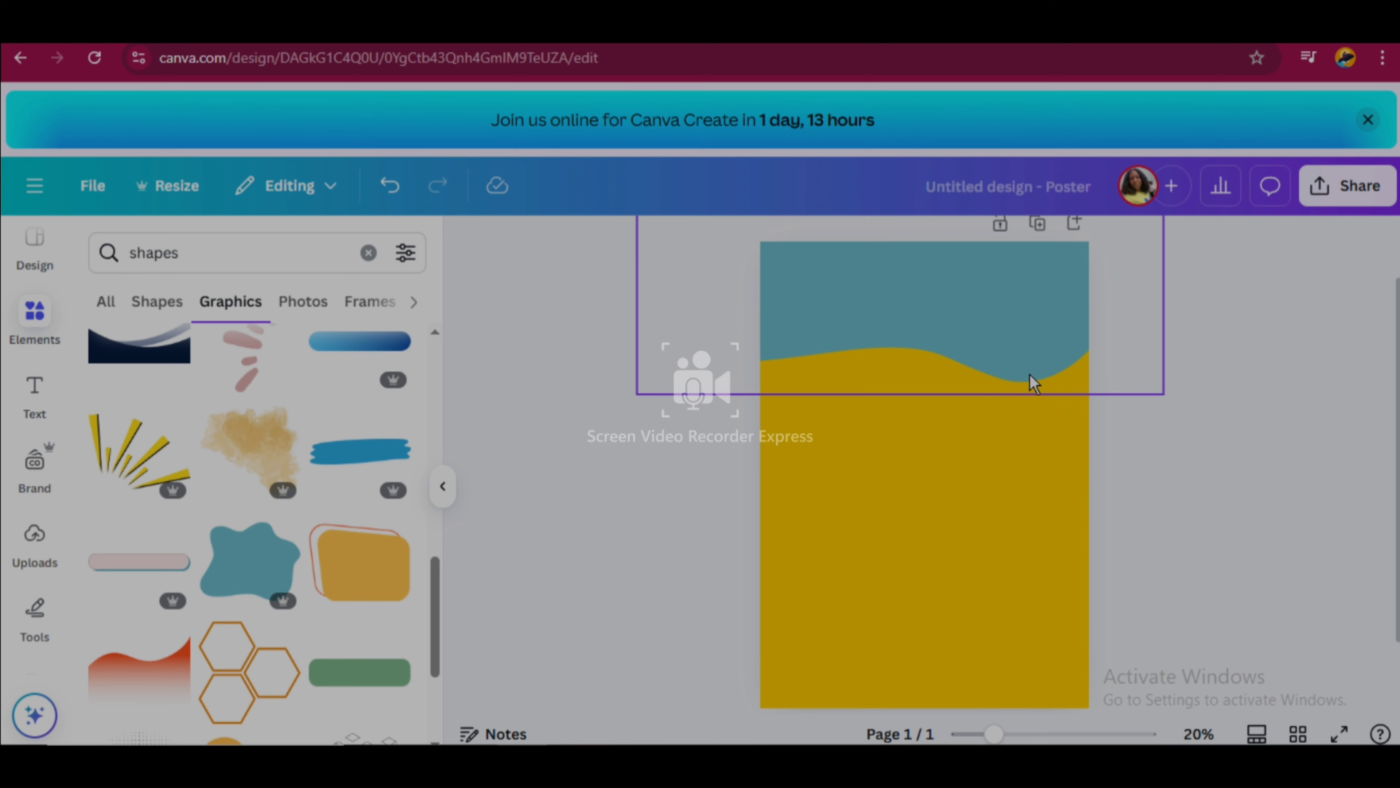
# Recolour the wavy header shape with the red default solid colour and lower it to cover about the top third of the poster
pyautogui.click(1026, 322)
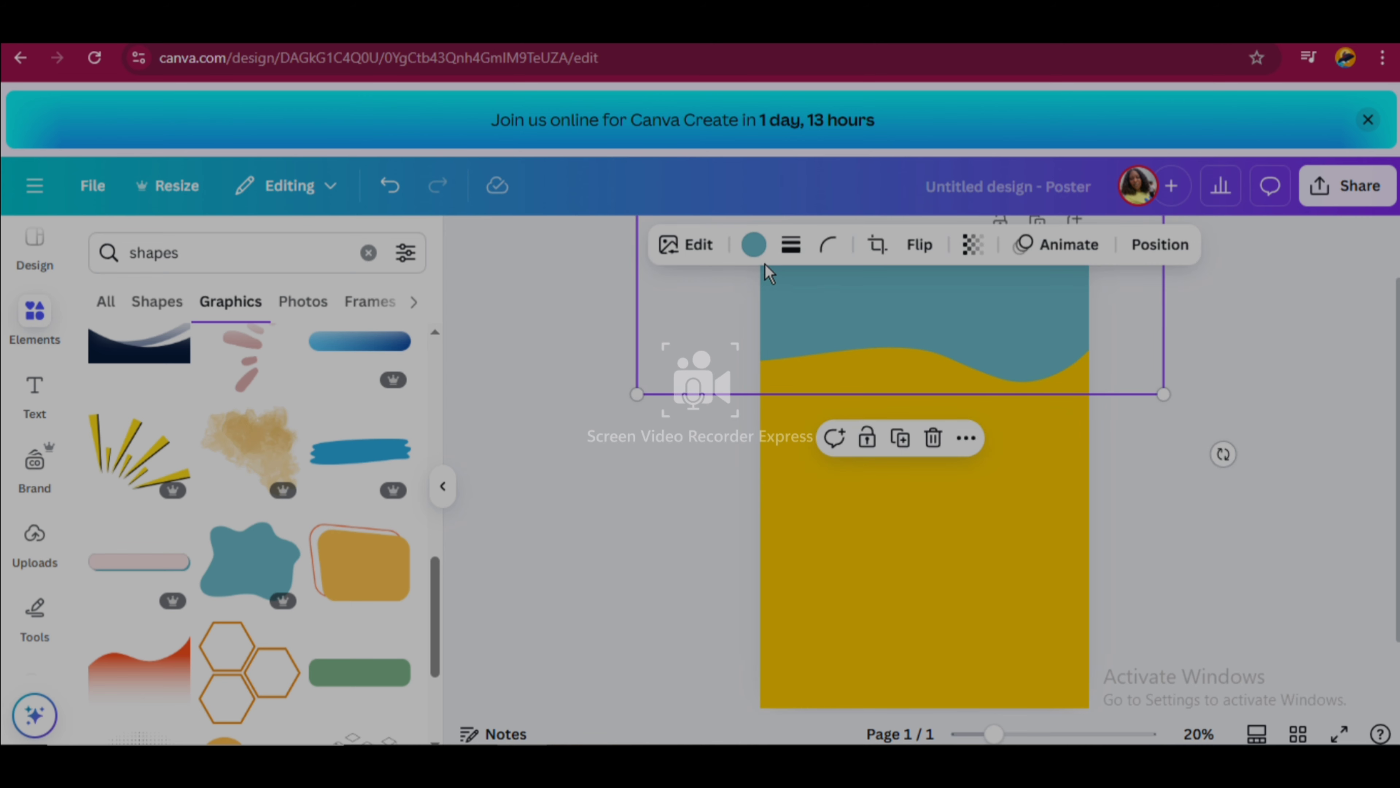
pyautogui.click(753, 245)
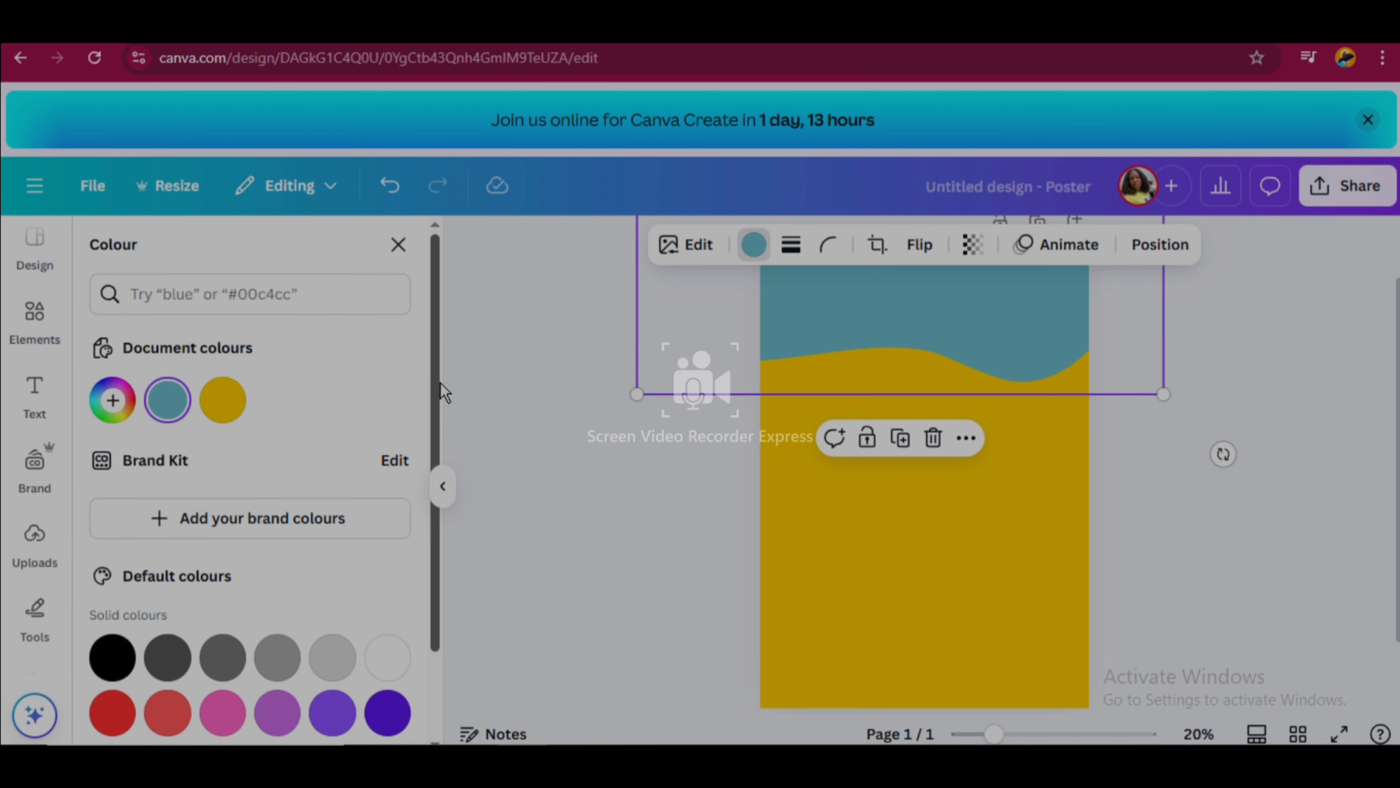
pyautogui.scroll(-1, 444, 441)
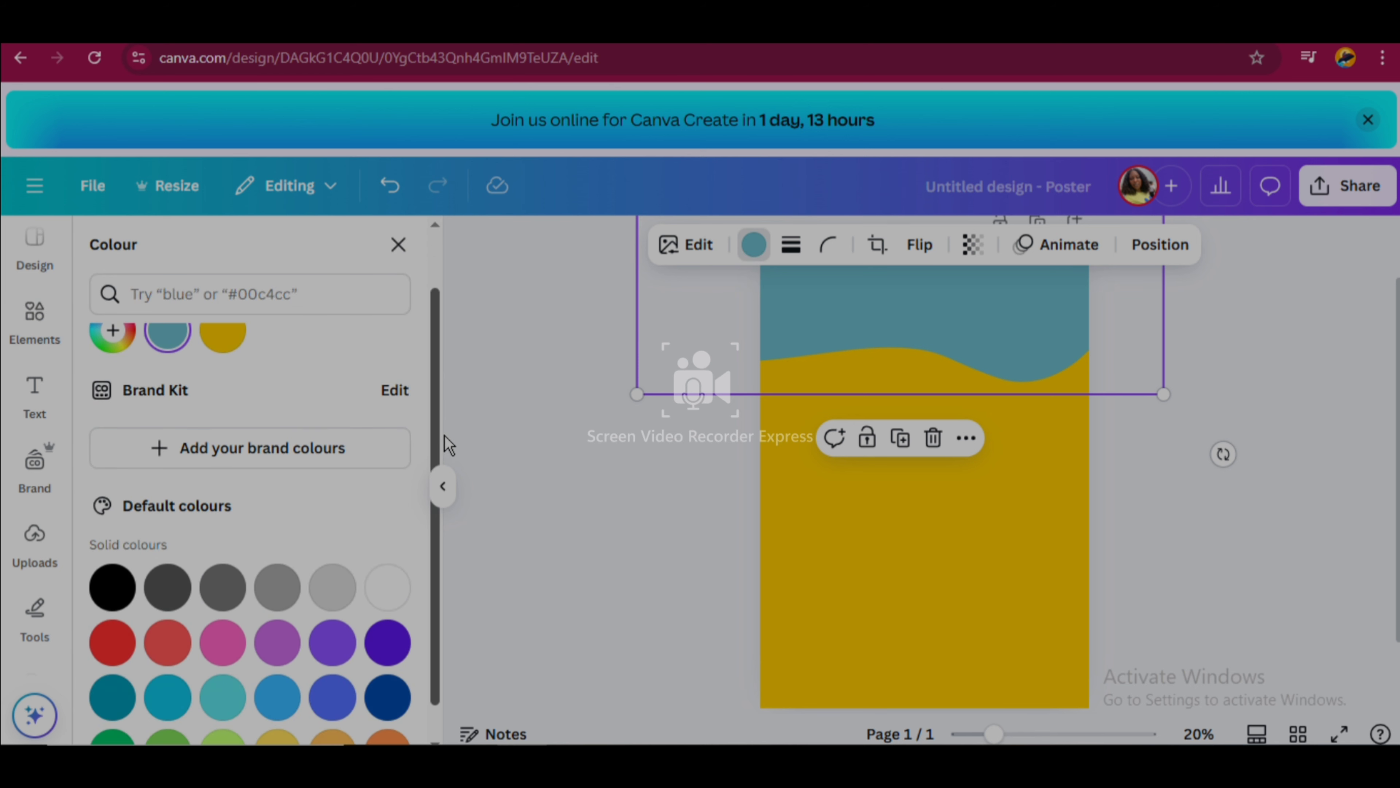
pyautogui.scroll(1, 194, 545)
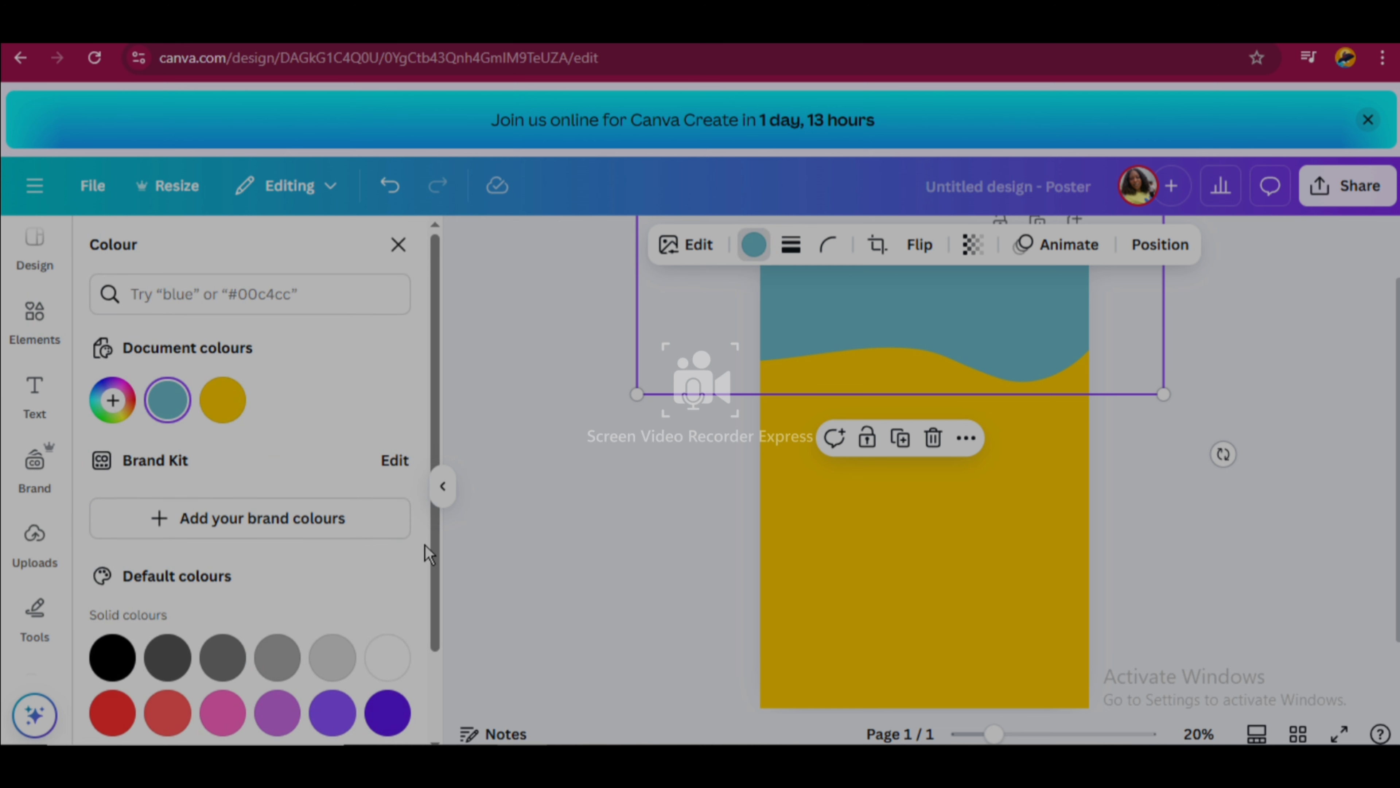
pyautogui.click(113, 712)
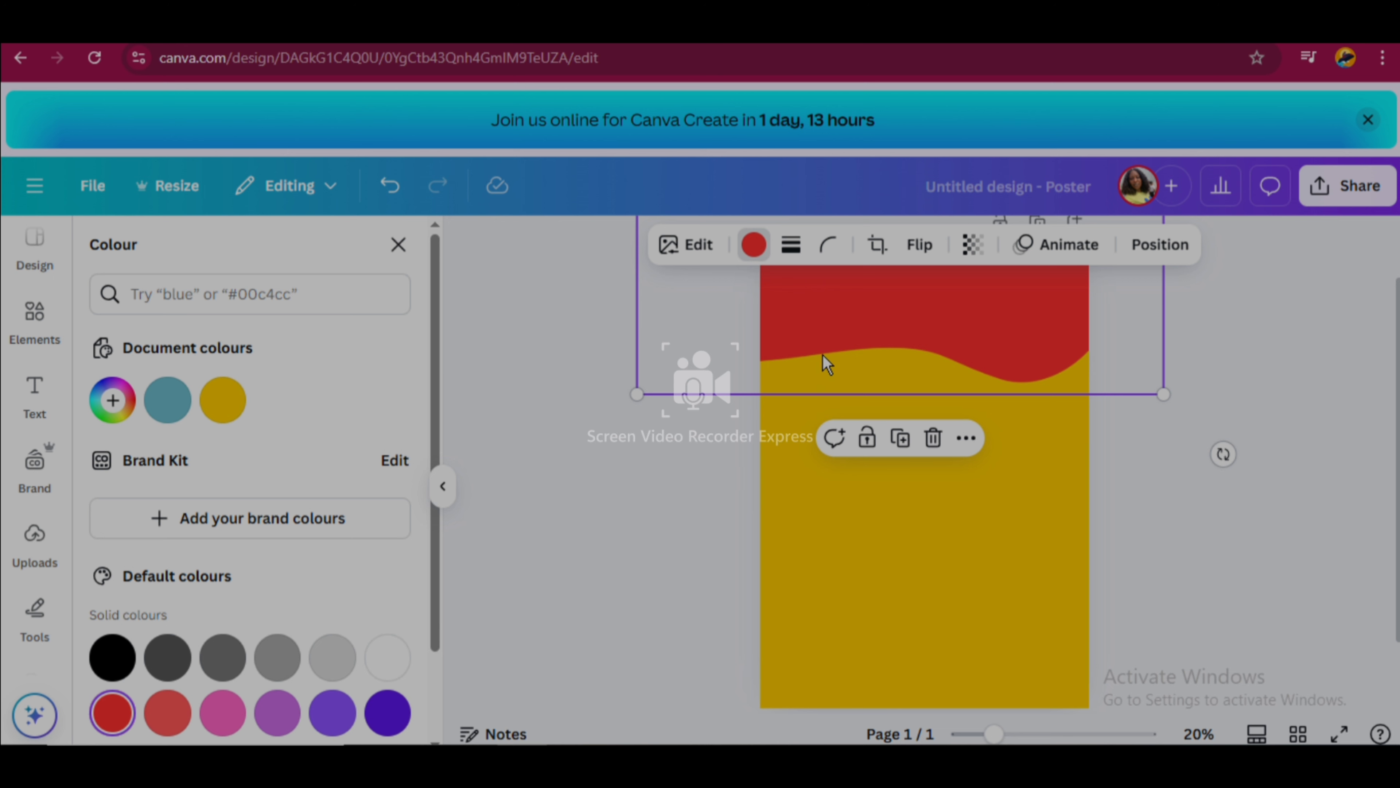
pyautogui.moveTo(831, 358); pyautogui.dragTo(839, 393)
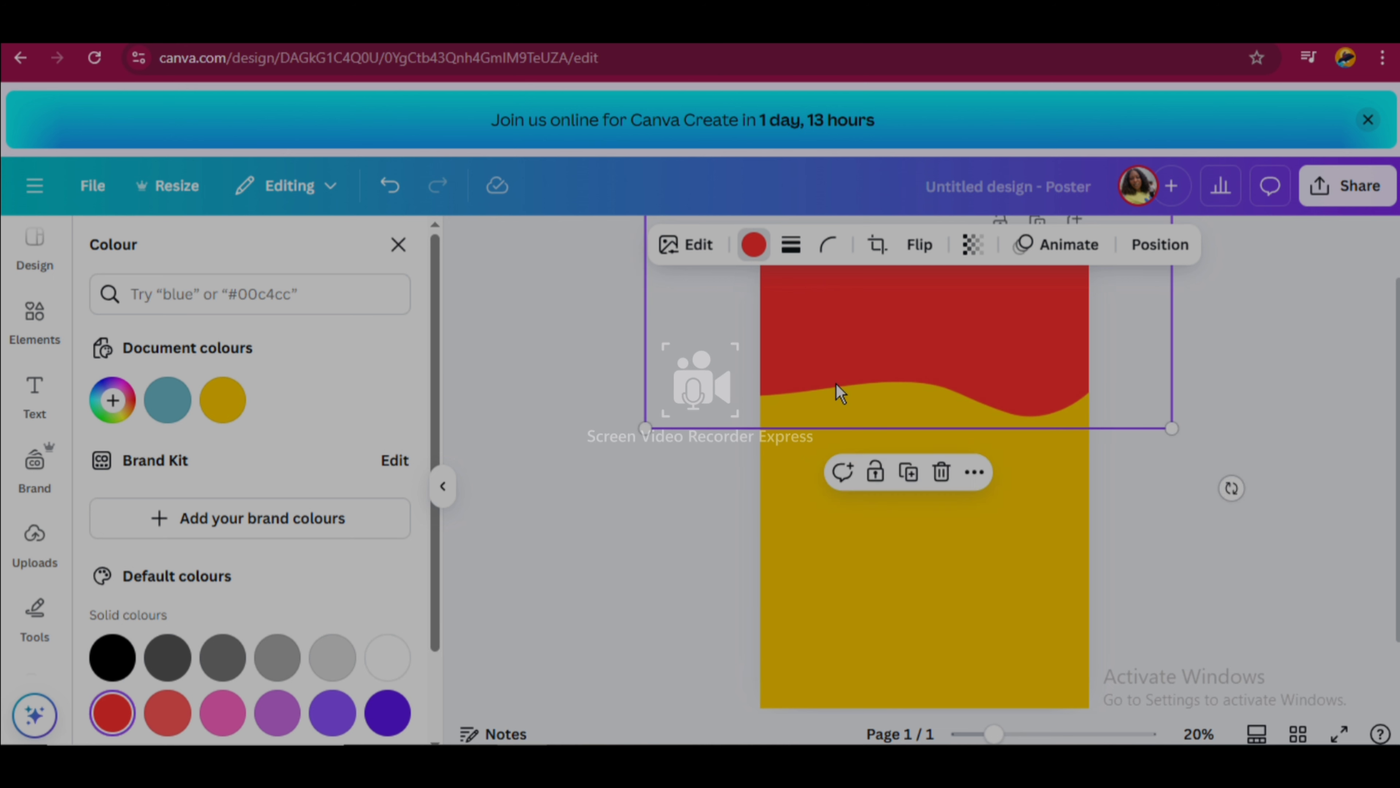
pyautogui.click(662, 487)
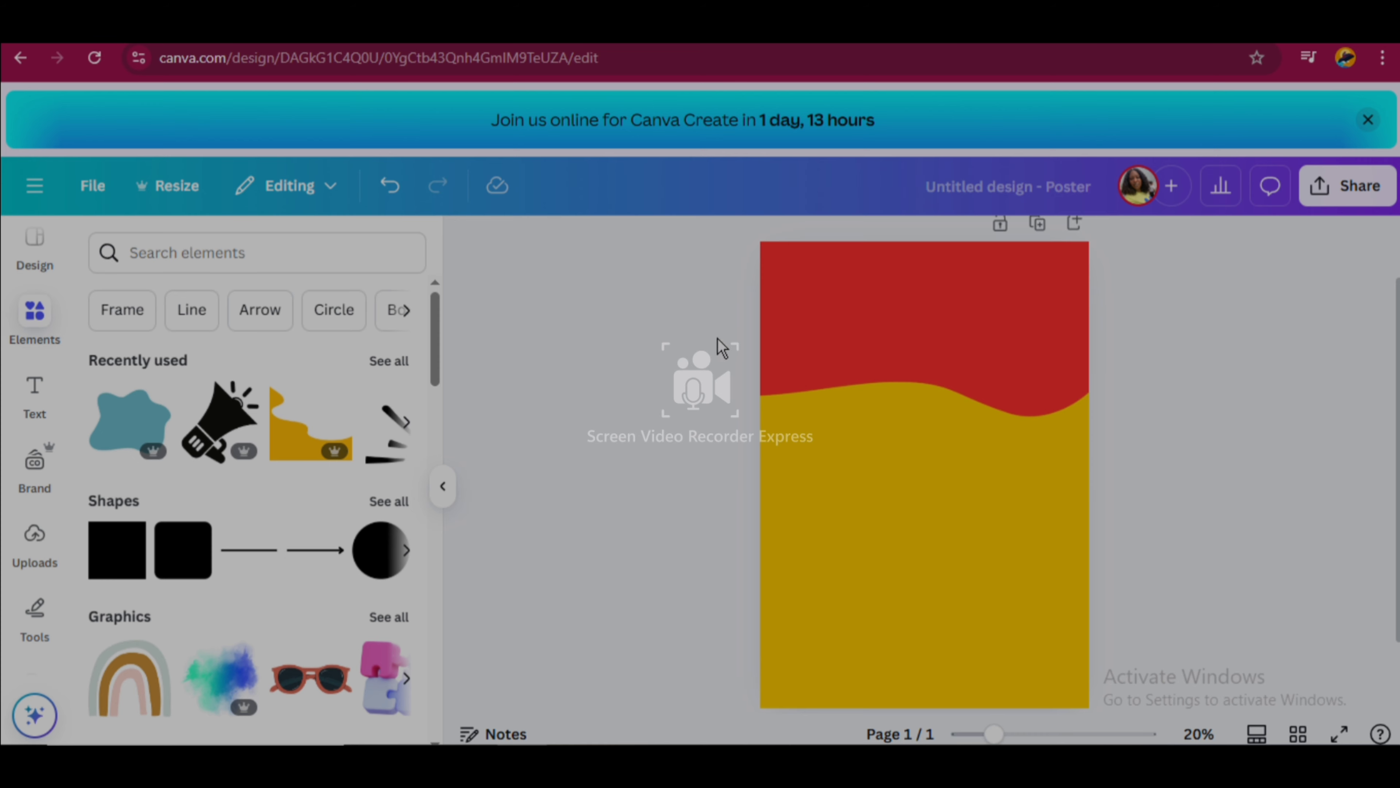
# Add a heading to the poster with the text "WE ARE"
pyautogui.click(35, 391)
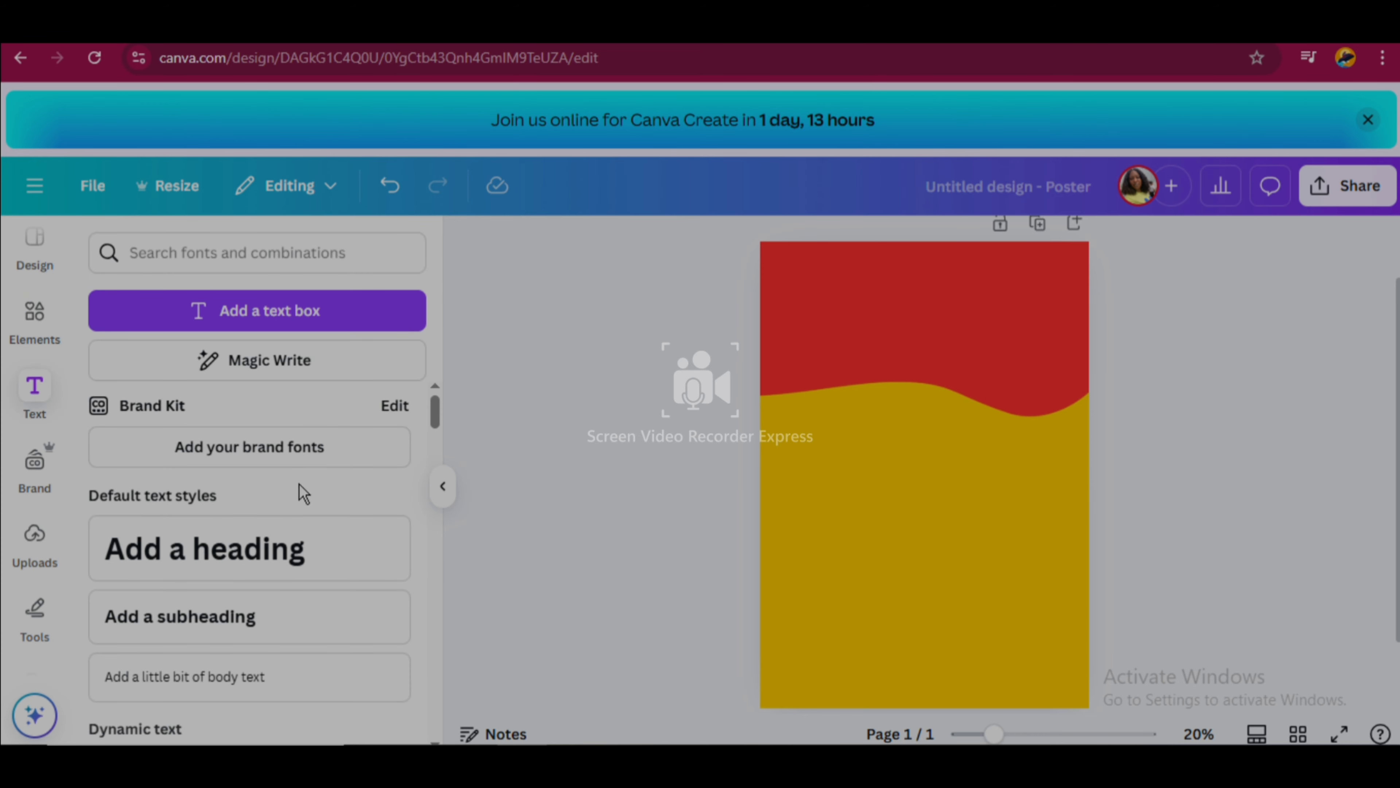
pyautogui.click(281, 548)
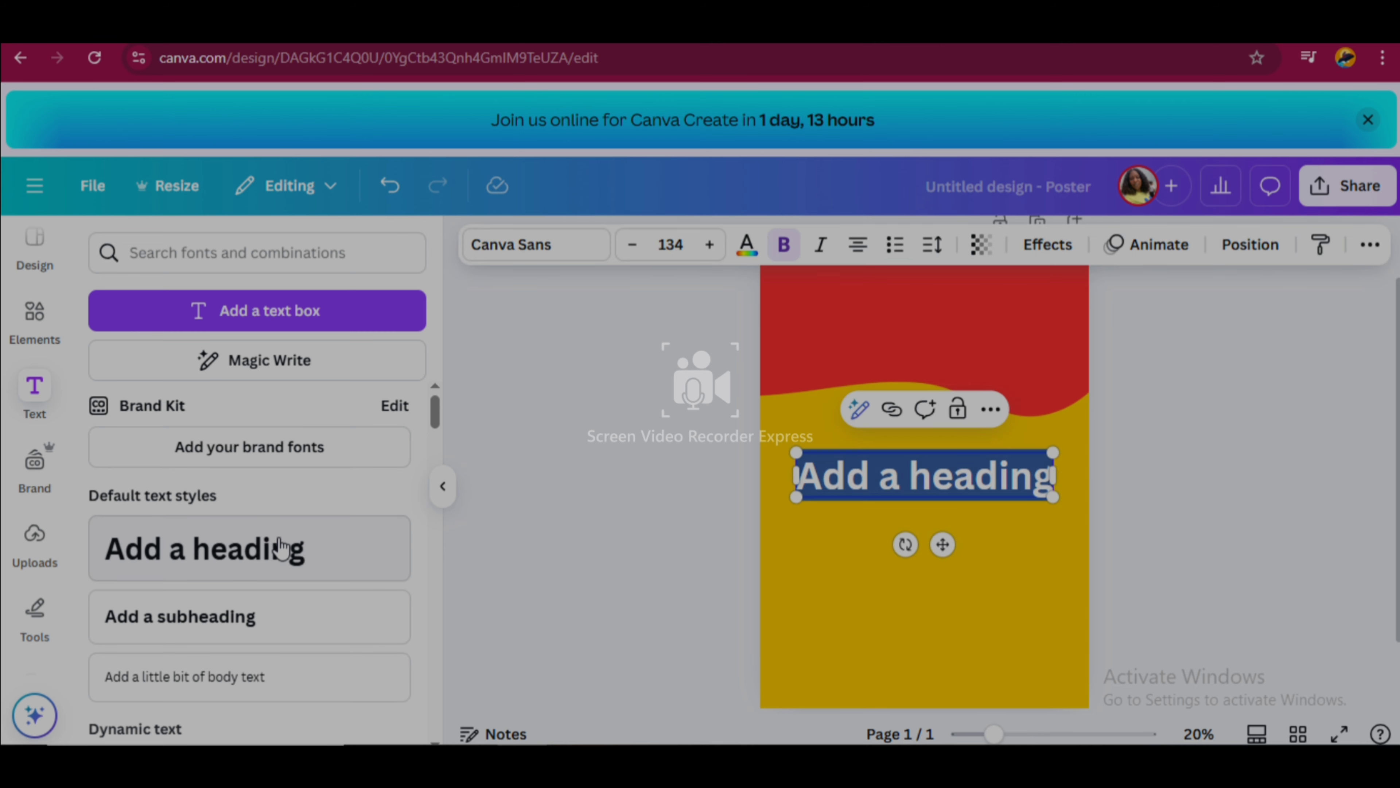
pyautogui.write('we')
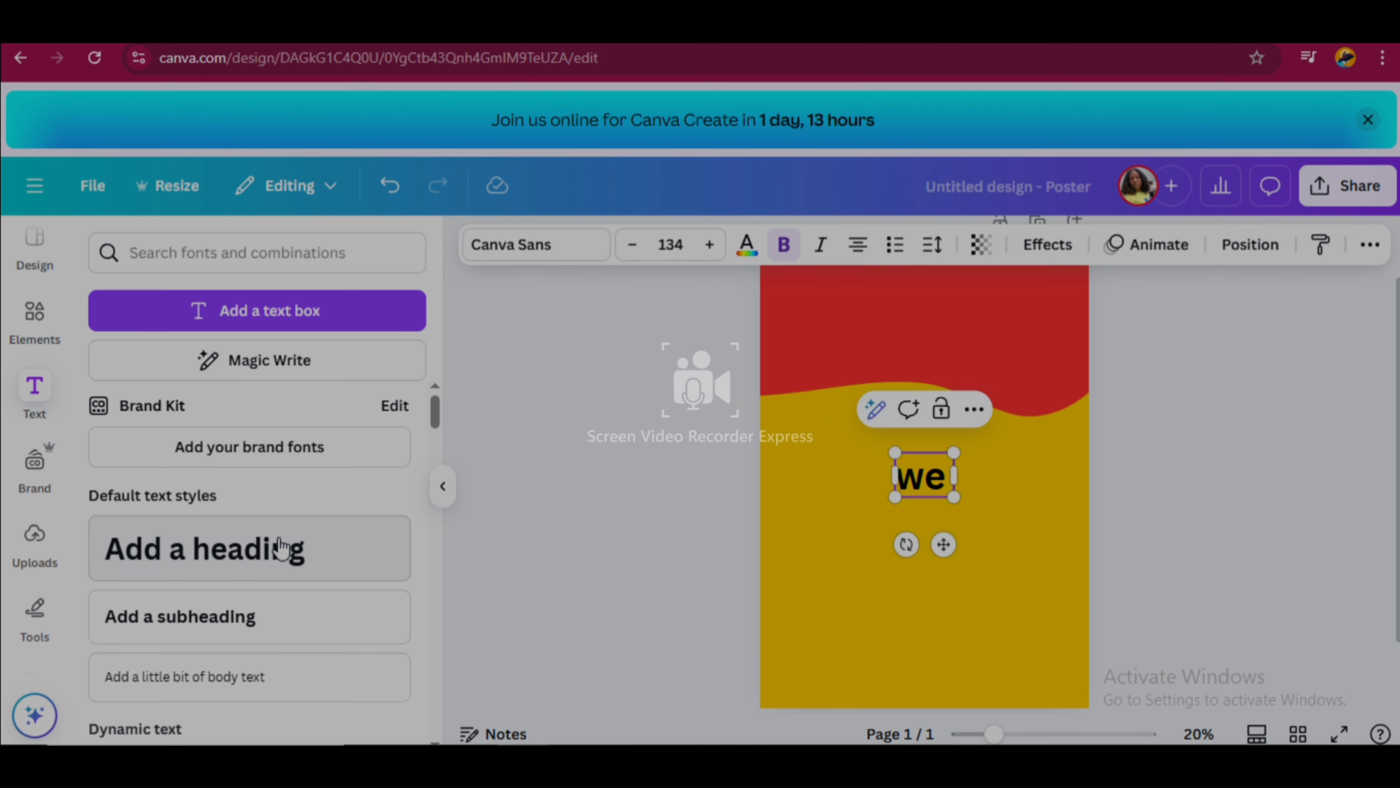
pyautogui.press('BackSpace')
pyautogui.press('BackSpace')
pyautogui.press('BackSpace')
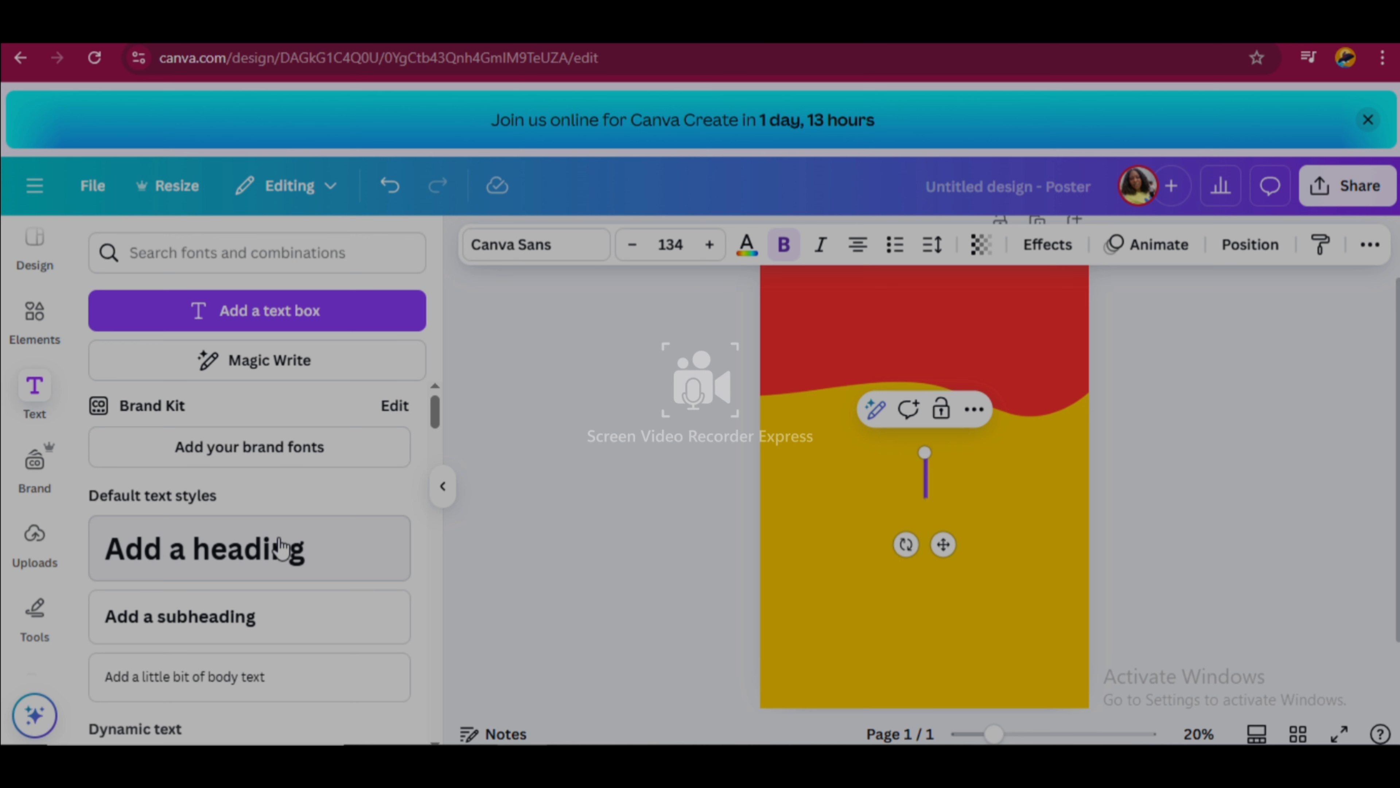
pyautogui.write('WE')
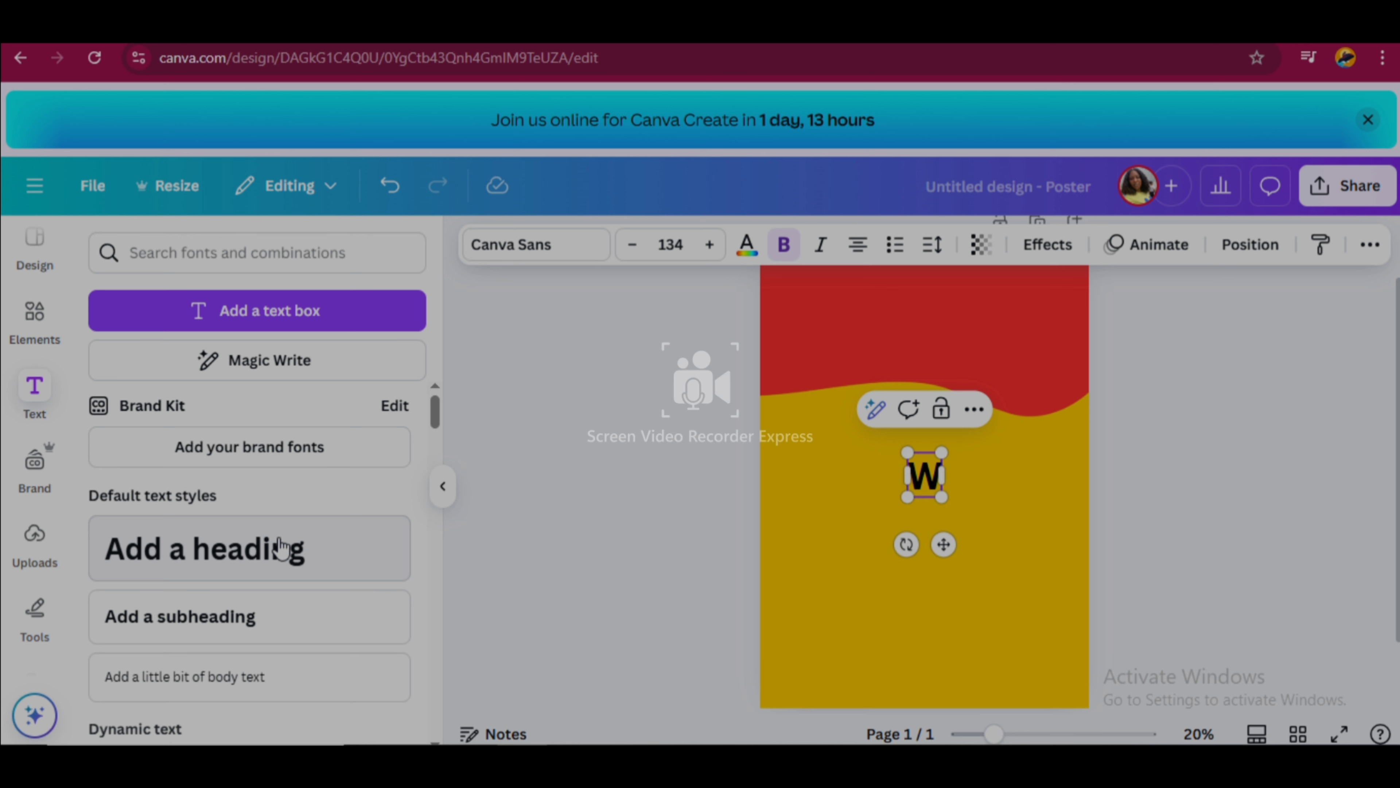
pyautogui.write('RE')
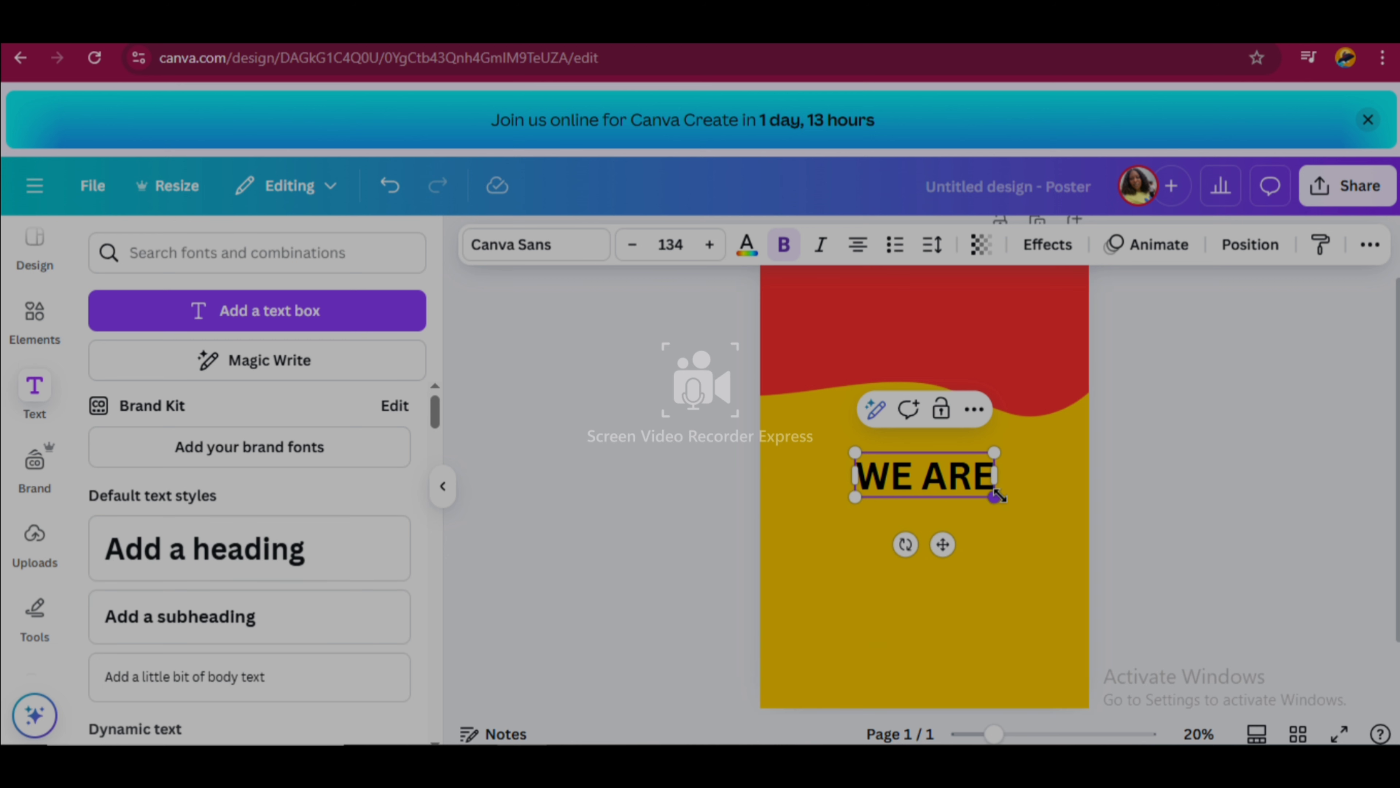
# Move the "WE ARE" heading into the red header area and scale it down to a font size of about 60.8
pyautogui.moveTo(997, 495); pyautogui.dragTo(952, 484)
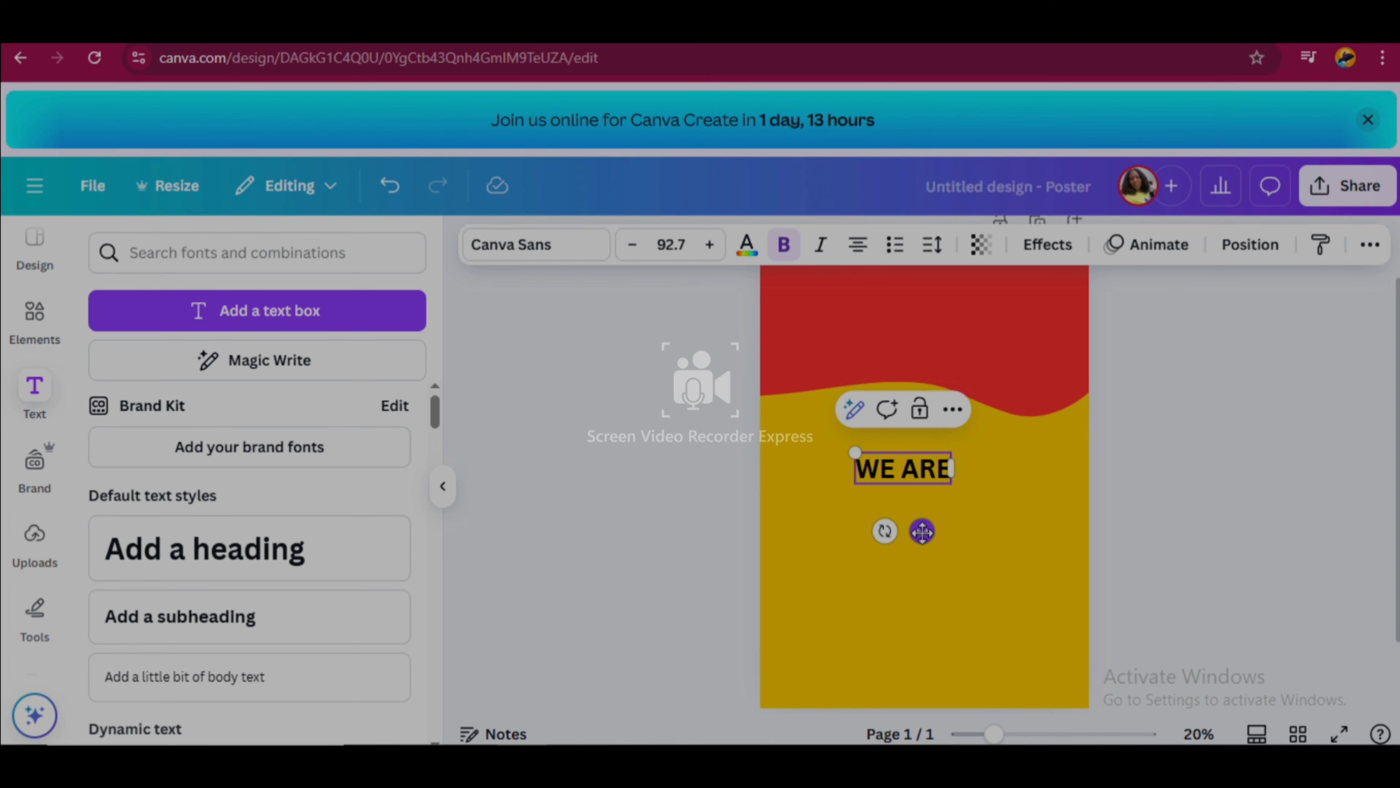
pyautogui.moveTo(922, 531); pyautogui.dragTo(911, 384)
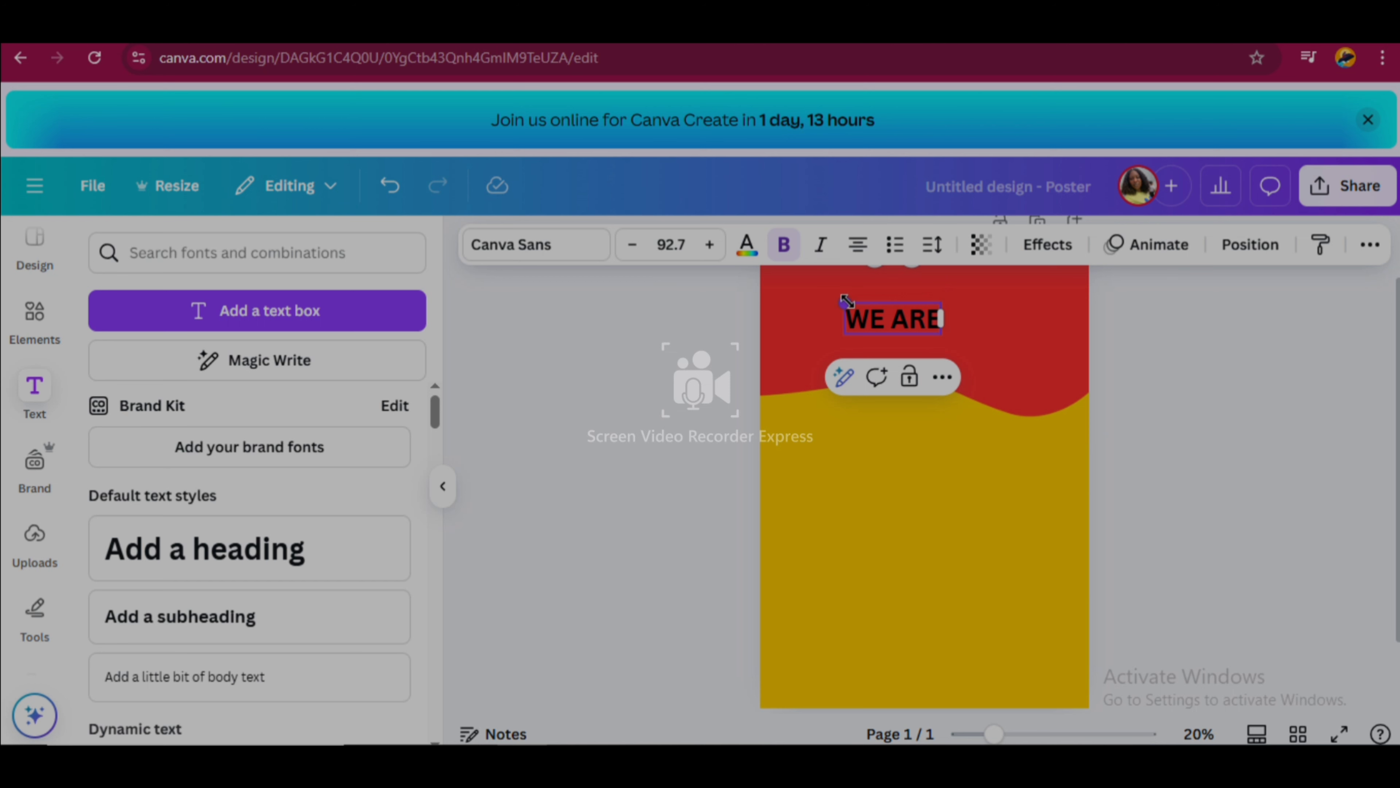
pyautogui.moveTo(834, 289); pyautogui.dragTo(819, 285)
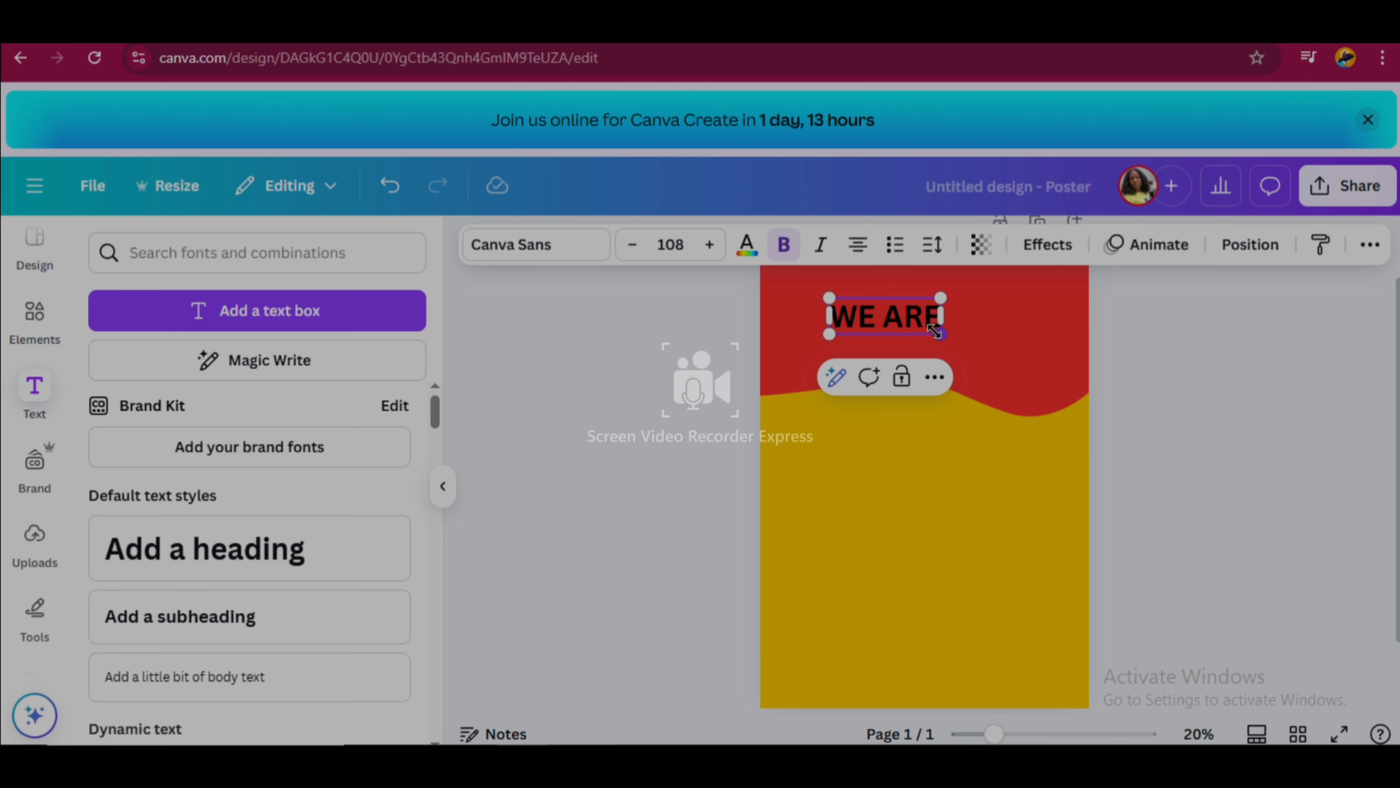
pyautogui.moveTo(934, 331); pyautogui.dragTo(885, 303)
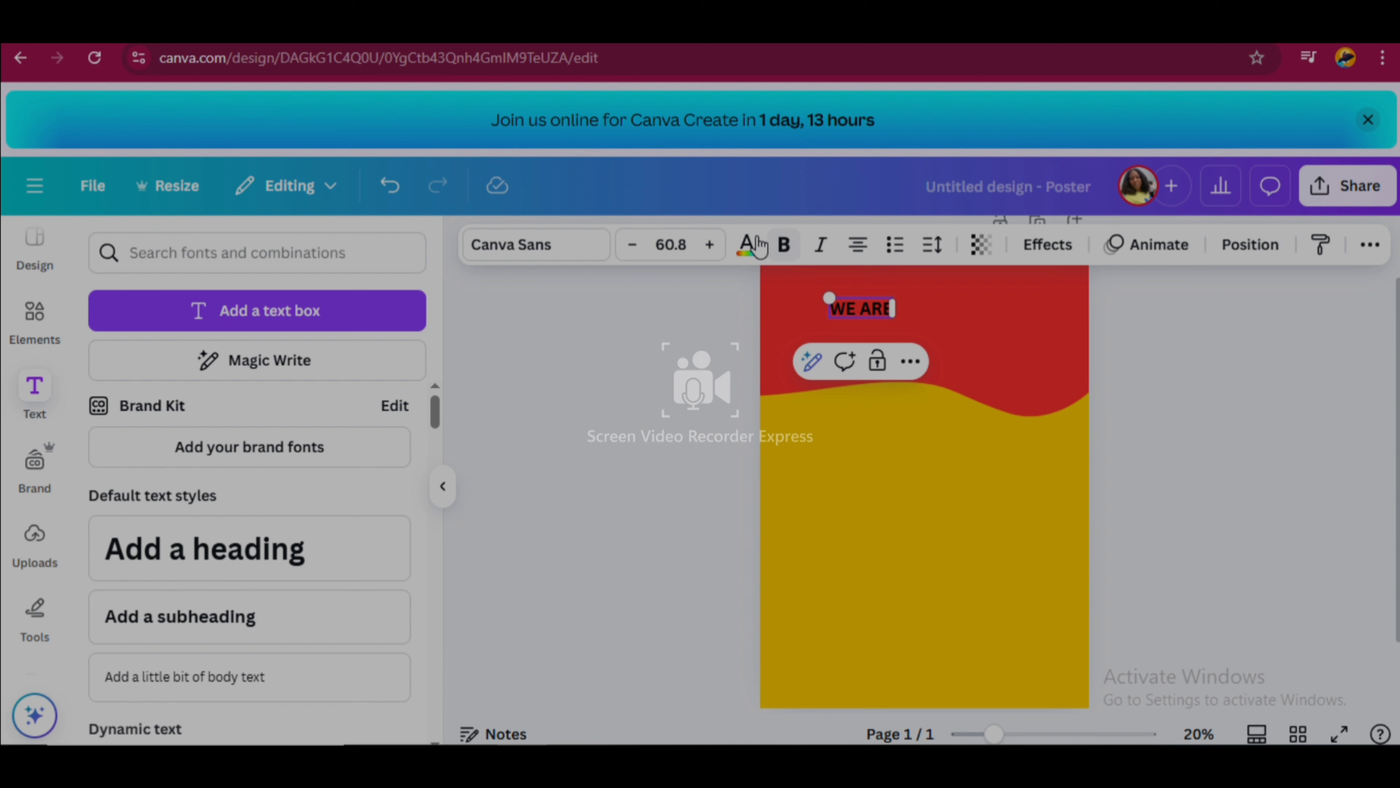
pyautogui.click(785, 246)
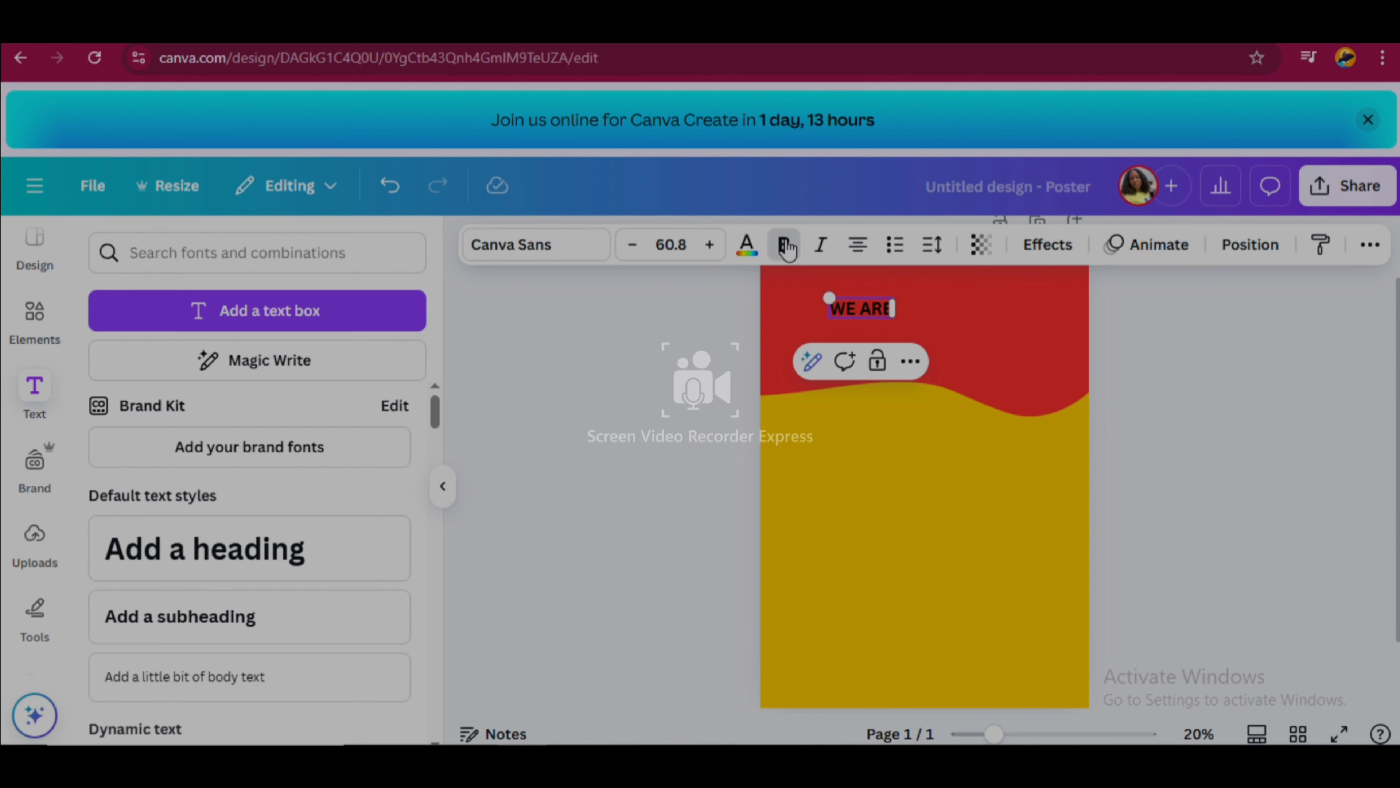
# Add a second heading to the poster with the text "HIRING"
pyautogui.click(712, 351)
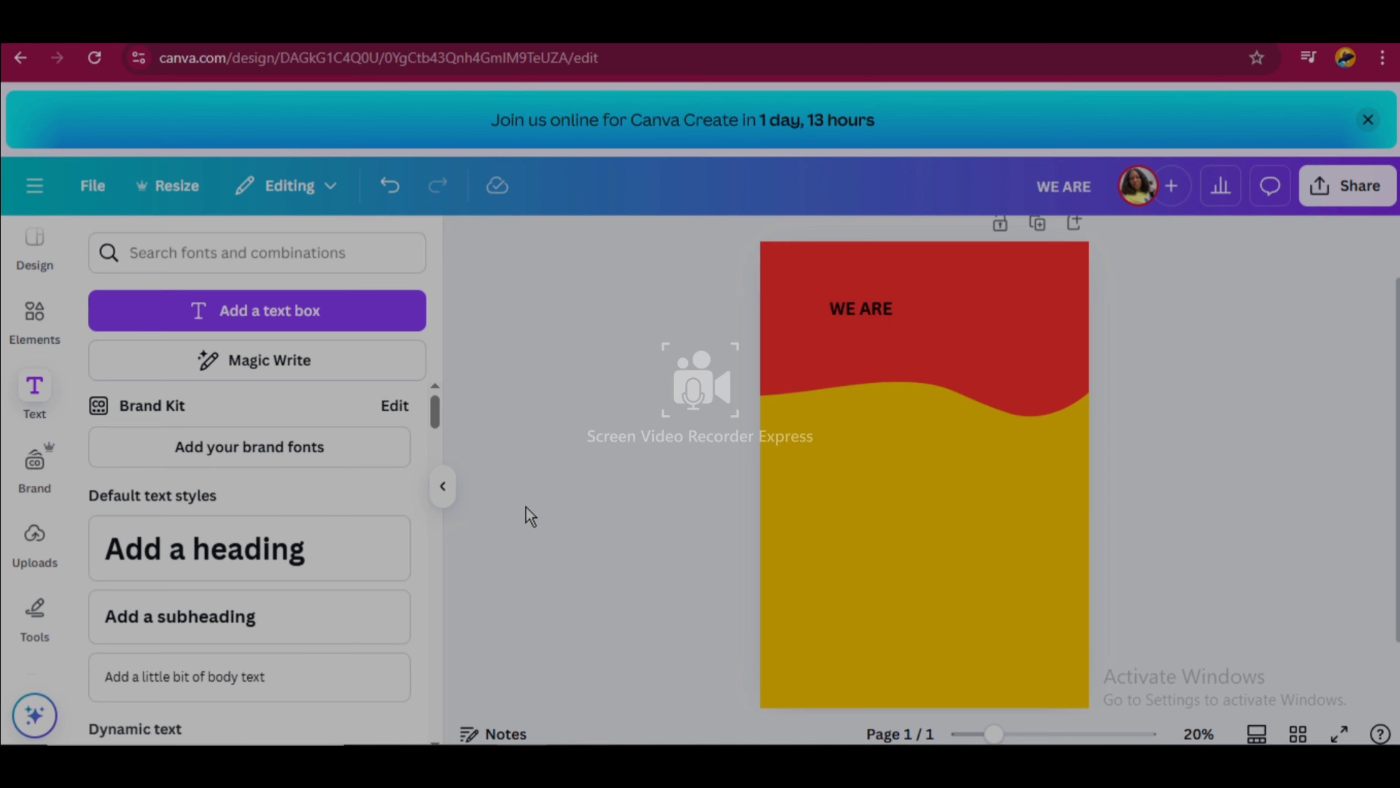
pyautogui.click(369, 540)
pyautogui.write('H')
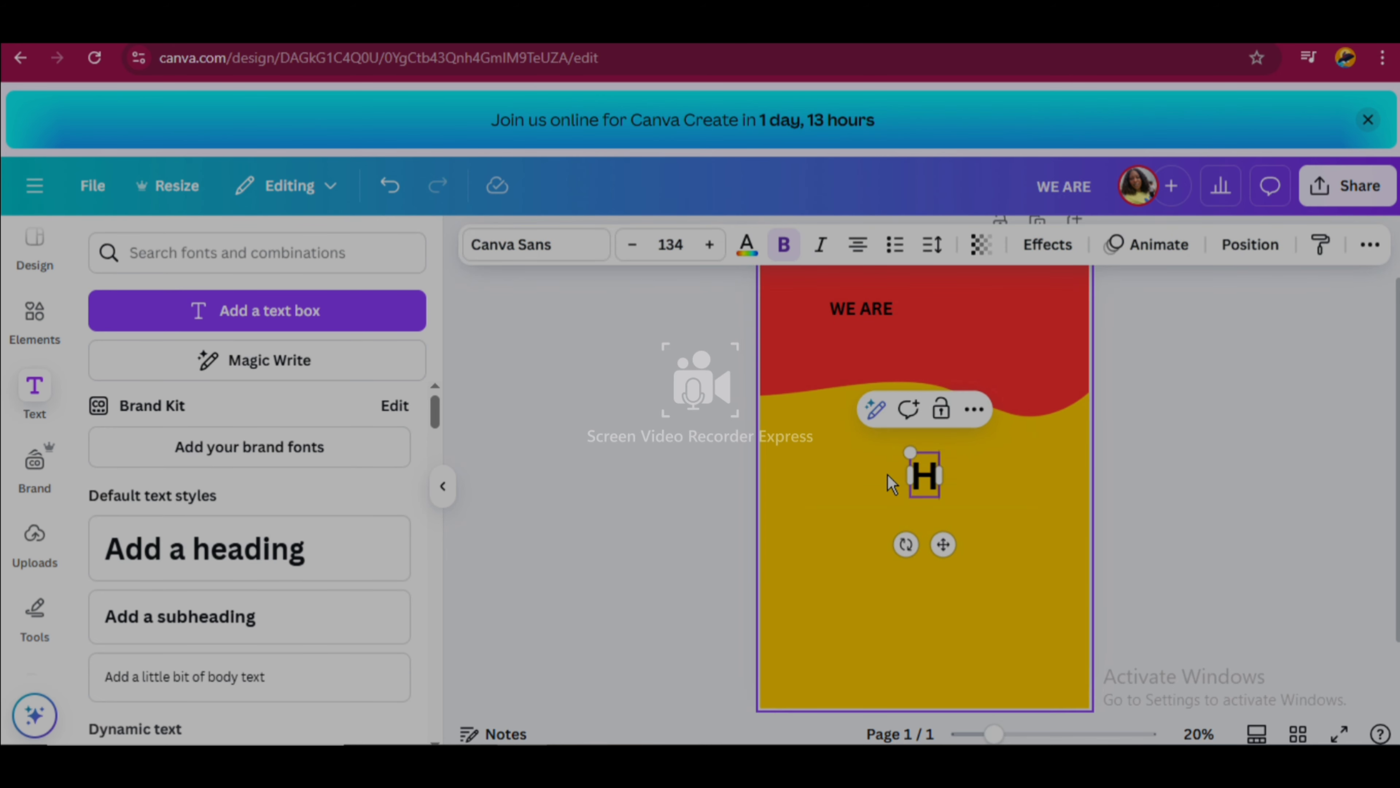
pyautogui.write('IRING')
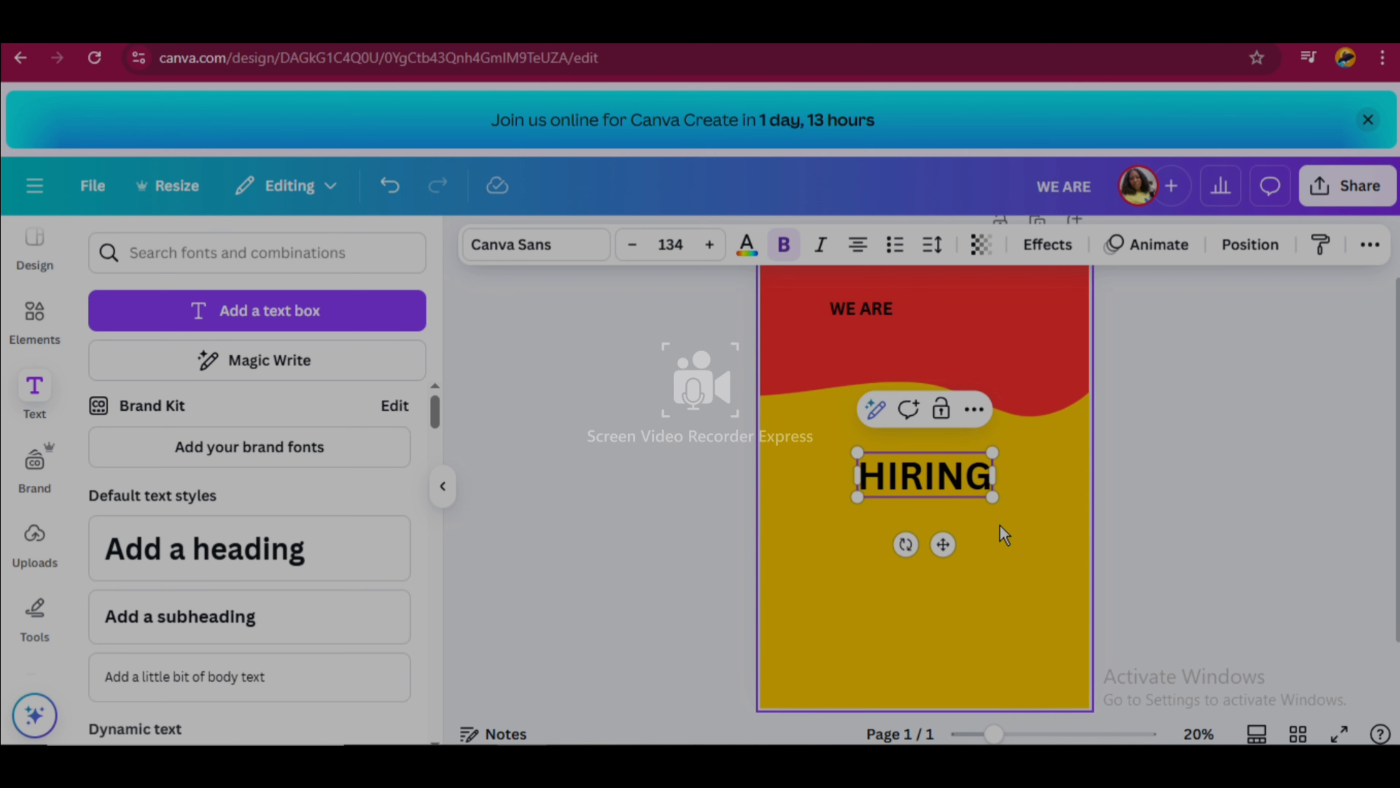
# Move the "HIRING" heading into the red header and position "WE ARE" centred just above it, at a font size of about 66.1
pyautogui.moveTo(942, 543); pyautogui.dragTo(894, 407)
pyautogui.moveTo(875, 305); pyautogui.dragTo(889, 305)
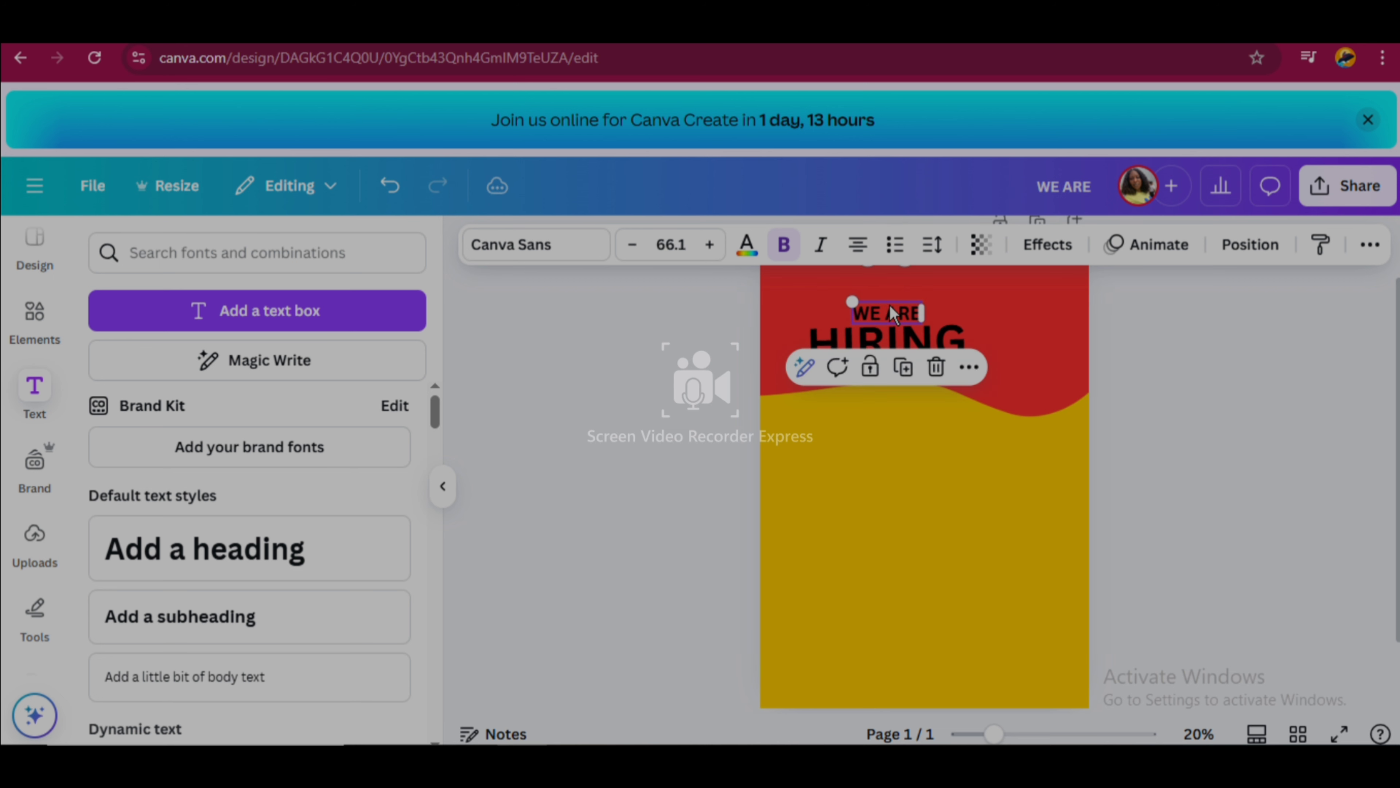
pyautogui.click(894, 456)
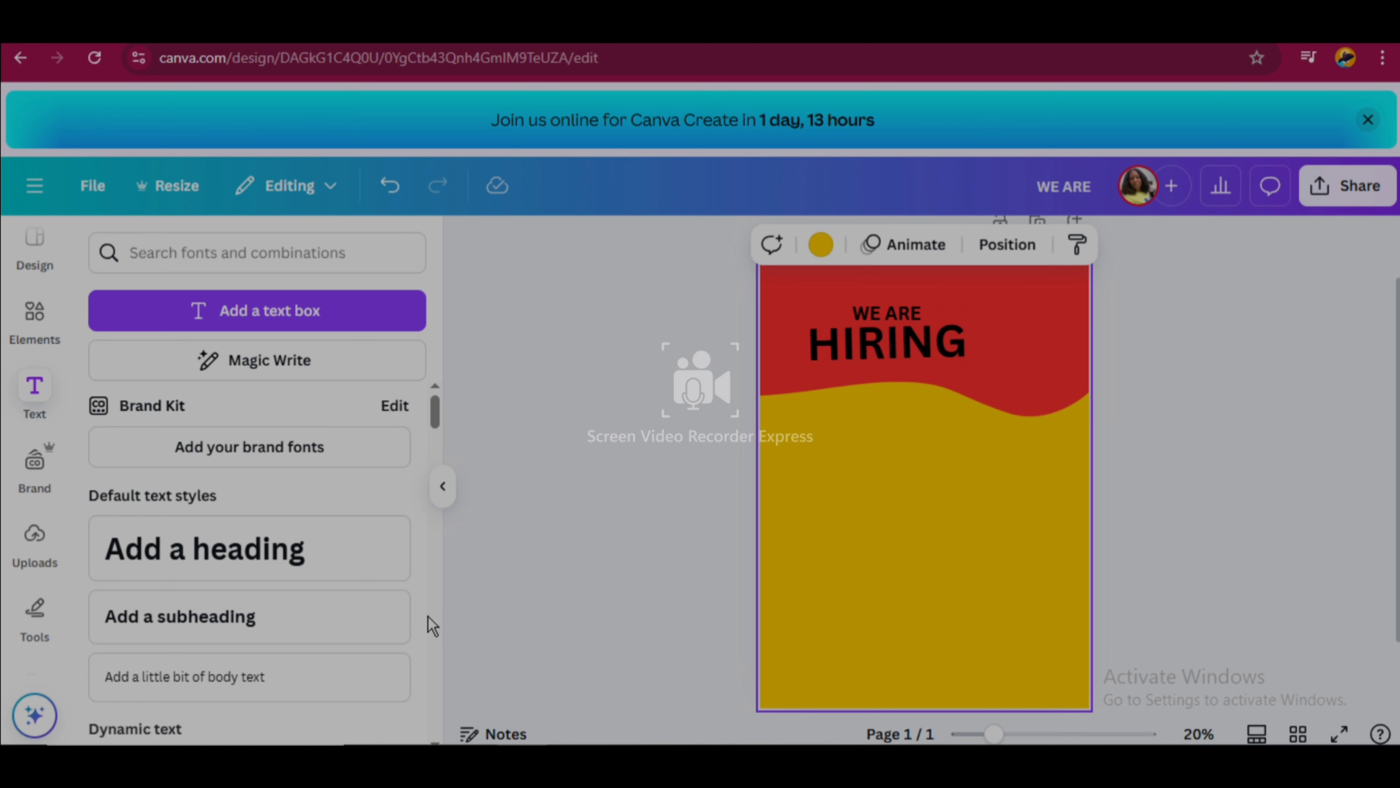
# Search the elements for "SPEAKER" and add the black megaphone graphic, slightly enlarged, at the poster's lower left
pyautogui.click(40, 326)
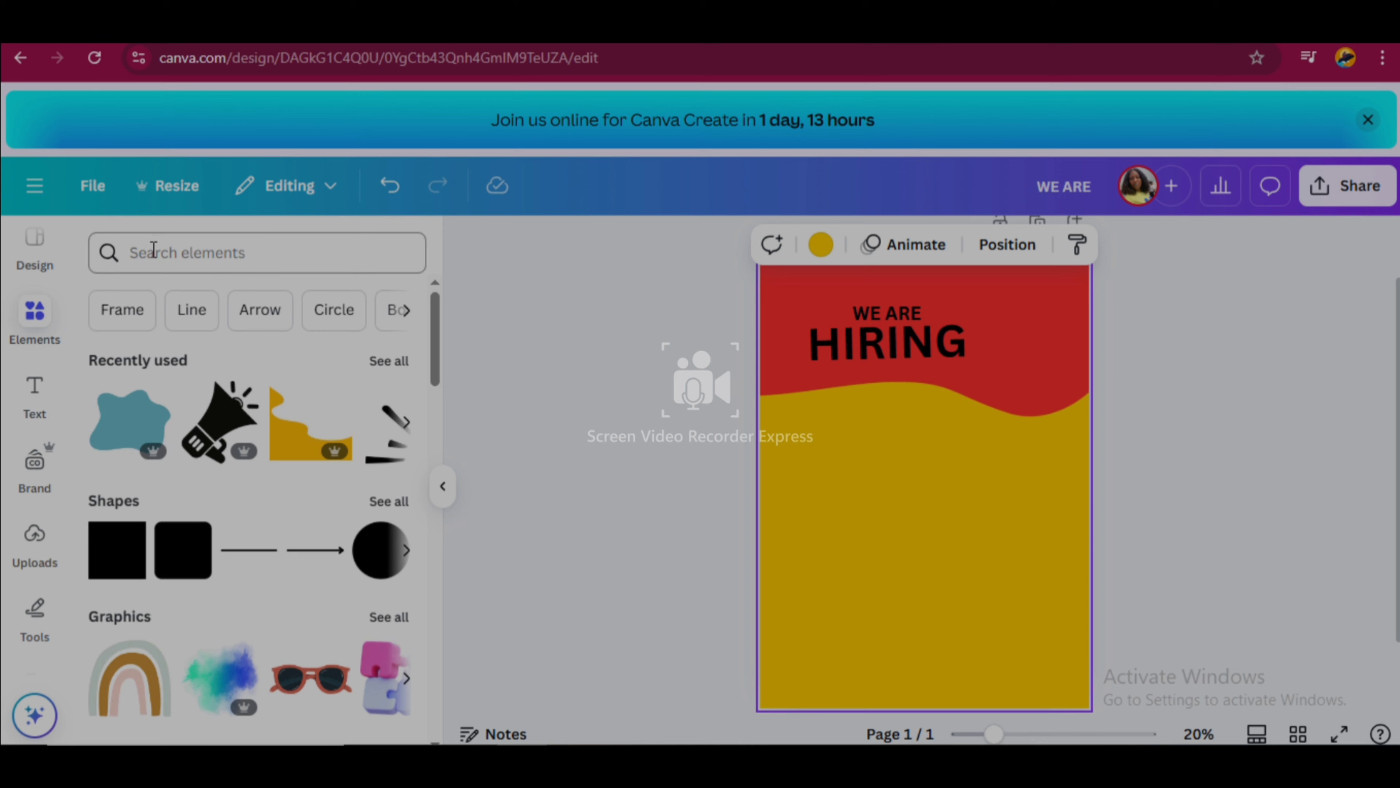
pyautogui.click(170, 253)
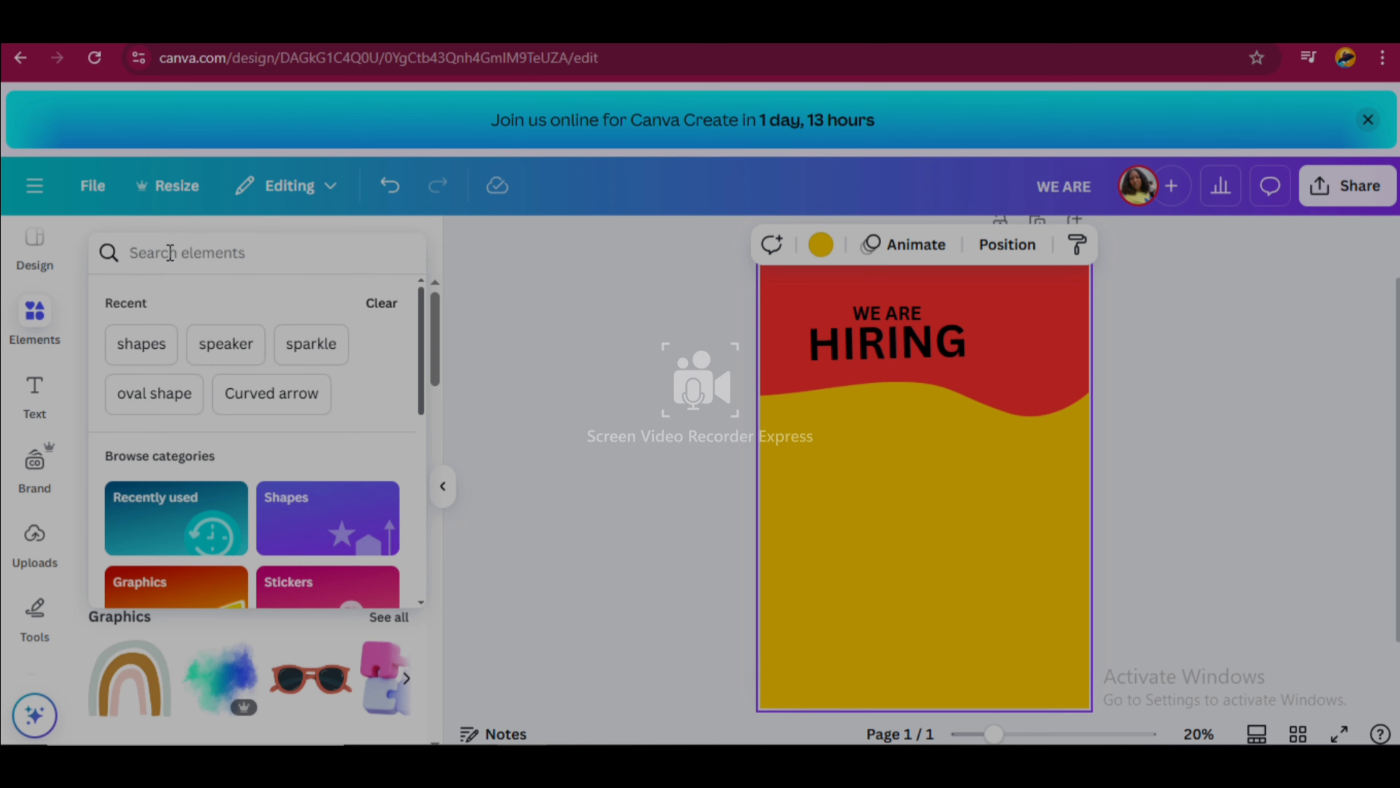
pyautogui.write('SPEAKER')
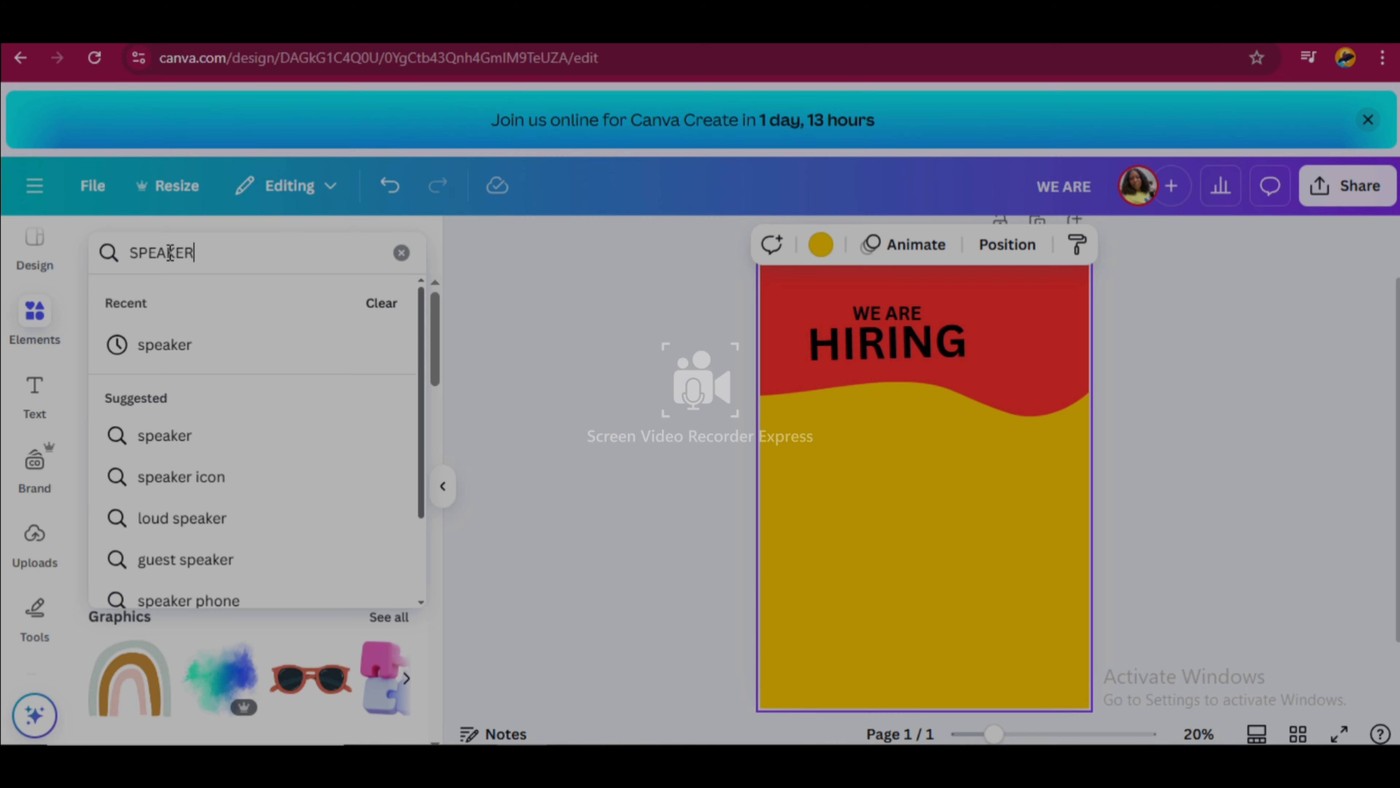
pyautogui.press('Return')
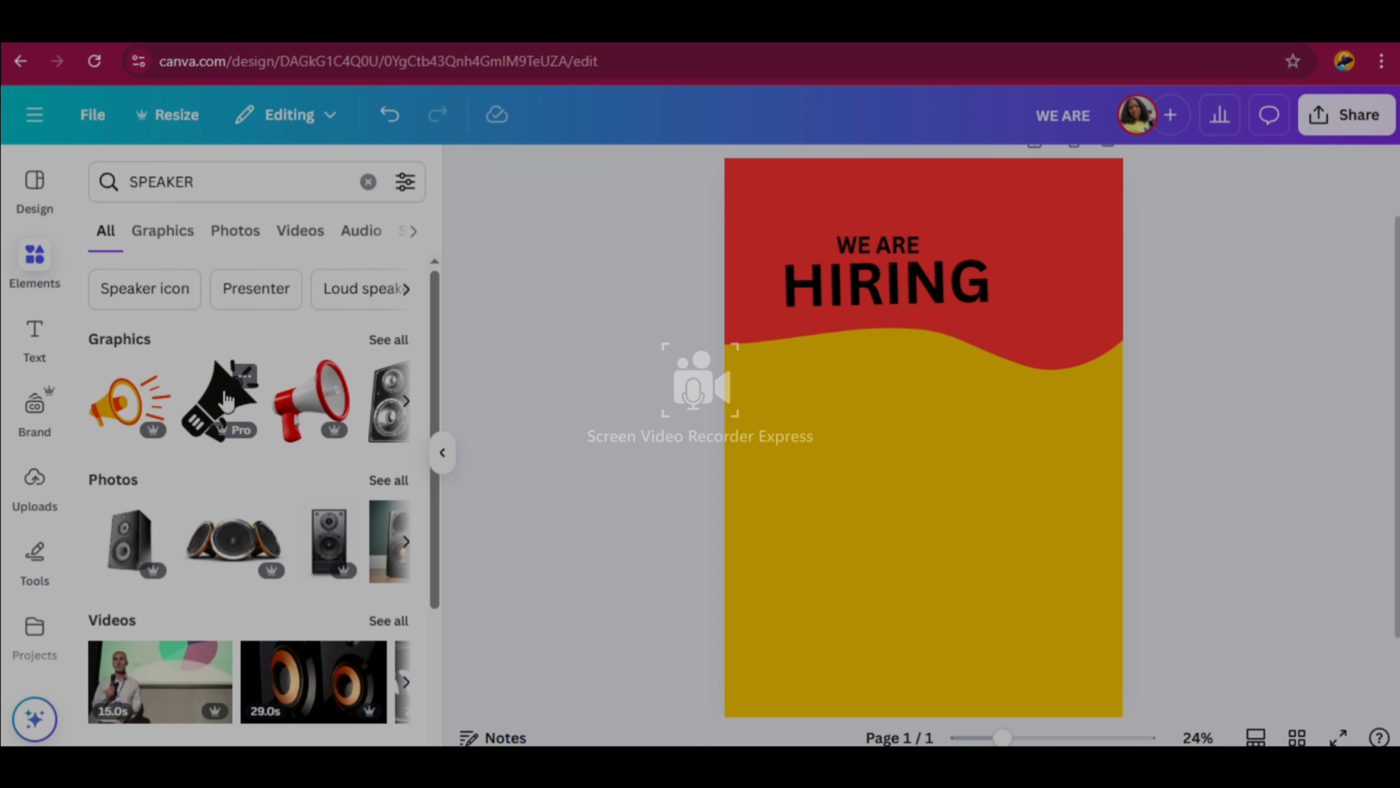
pyautogui.click(227, 400)
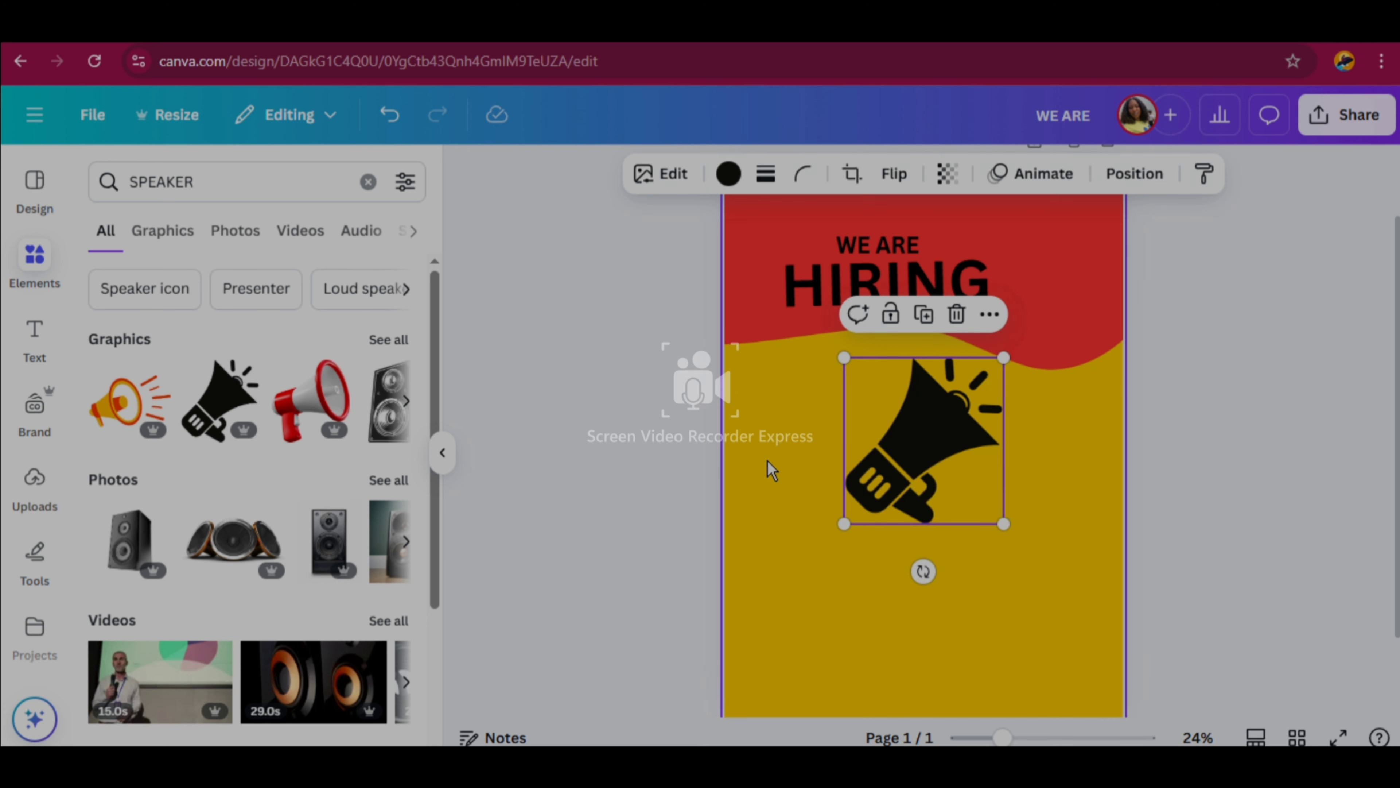
pyautogui.moveTo(884, 515); pyautogui.dragTo(794, 626)
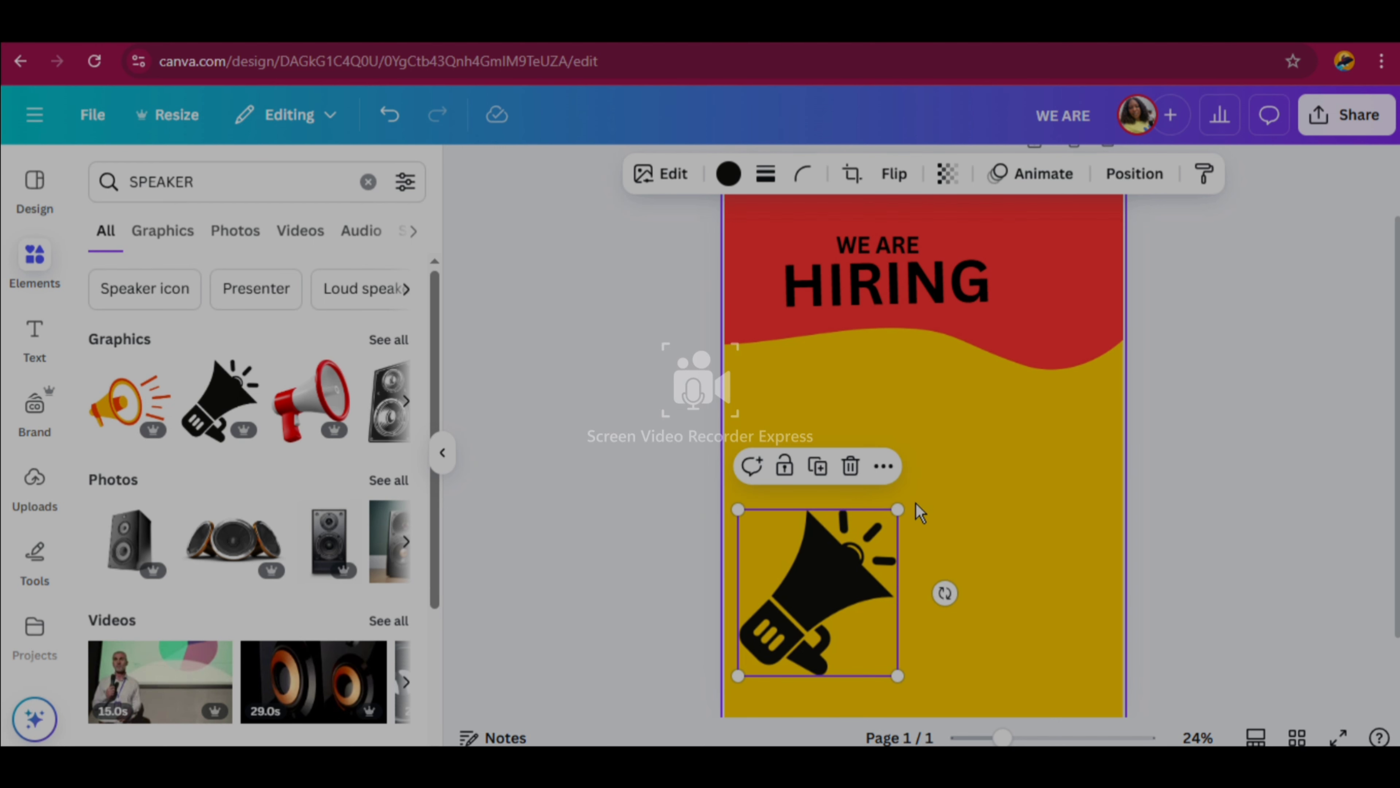
pyautogui.moveTo(898, 506); pyautogui.dragTo(912, 494)
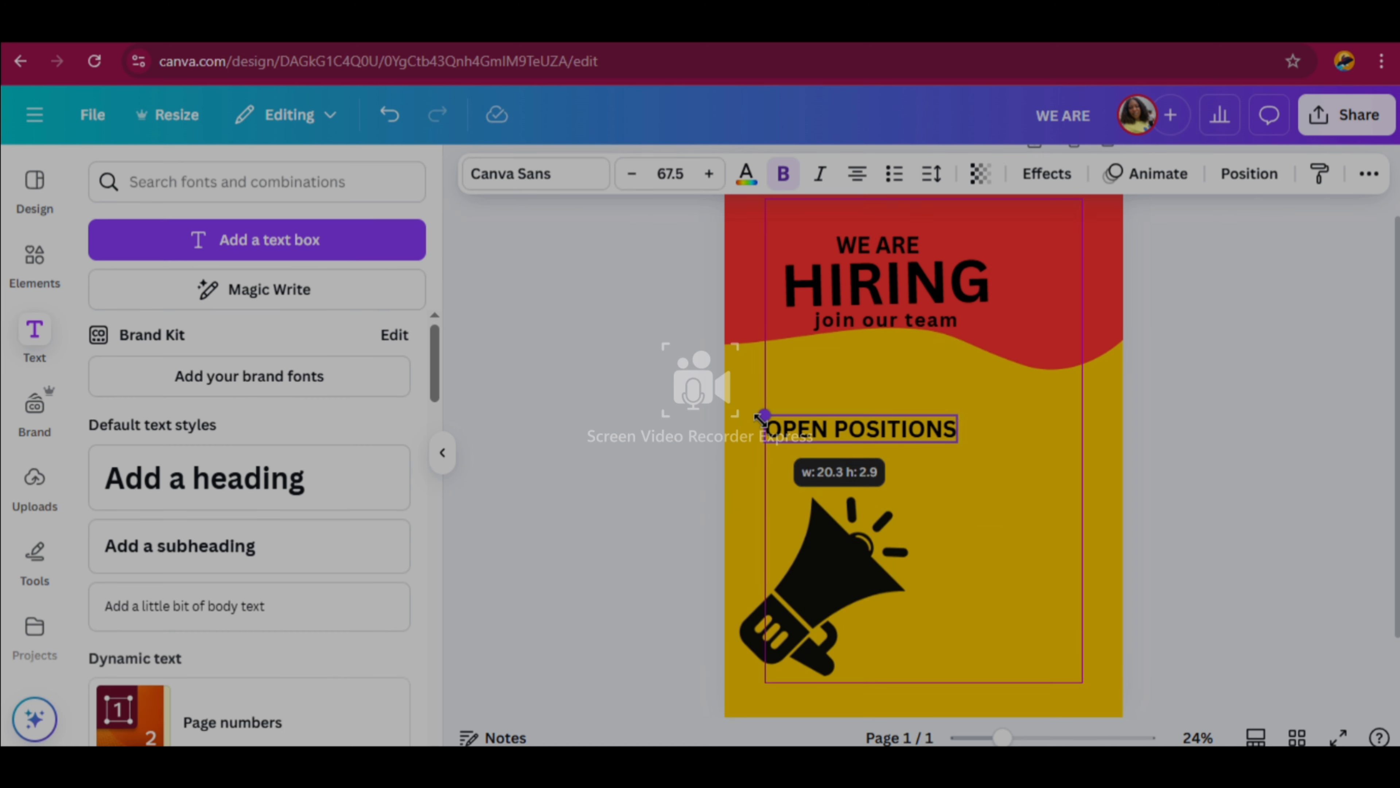
# Scale the "OPEN POSITIONS" text to a font size of about 67.5 and move it up and right, just below the red header
pyautogui.moveTo(760, 416); pyautogui.dragTo(762, 419)
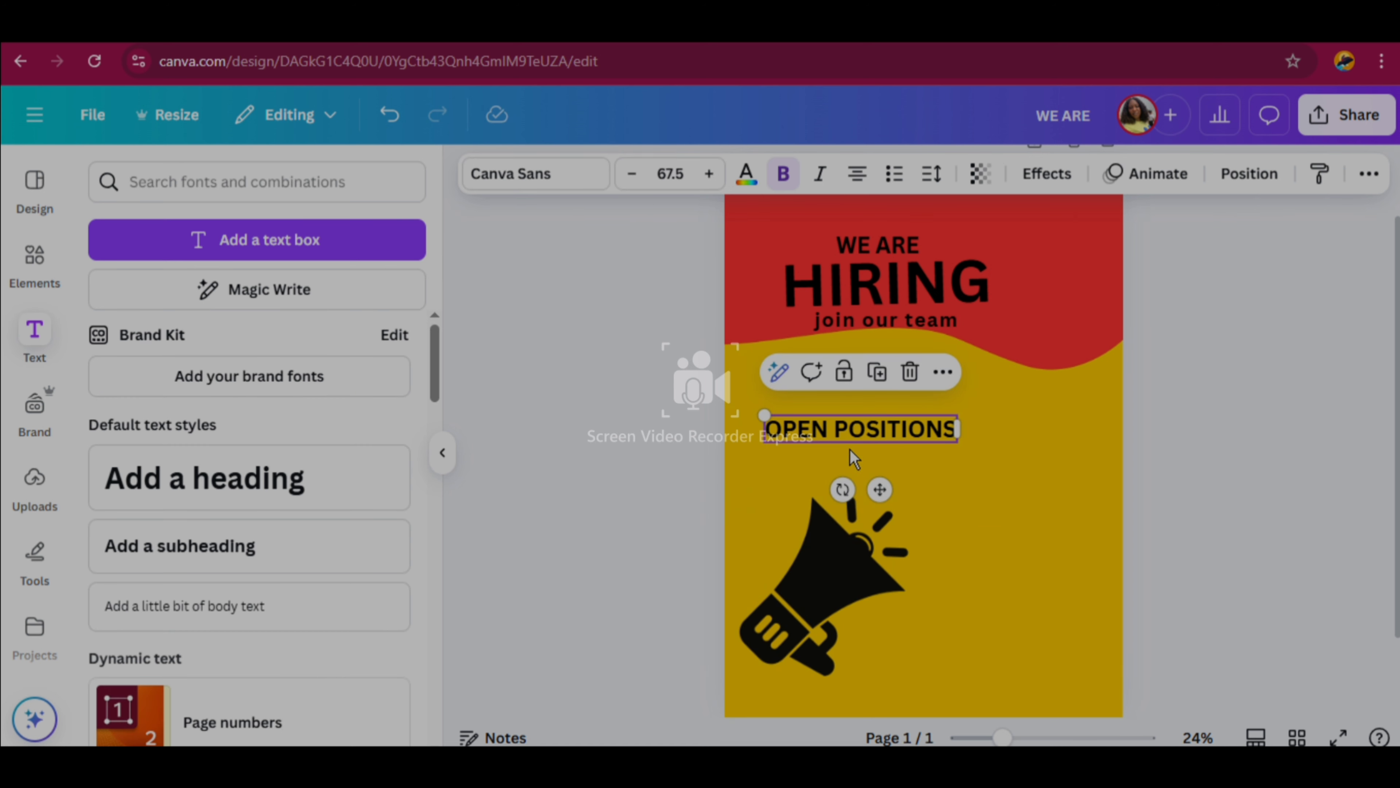
pyautogui.moveTo(881, 486); pyautogui.dragTo(951, 451)
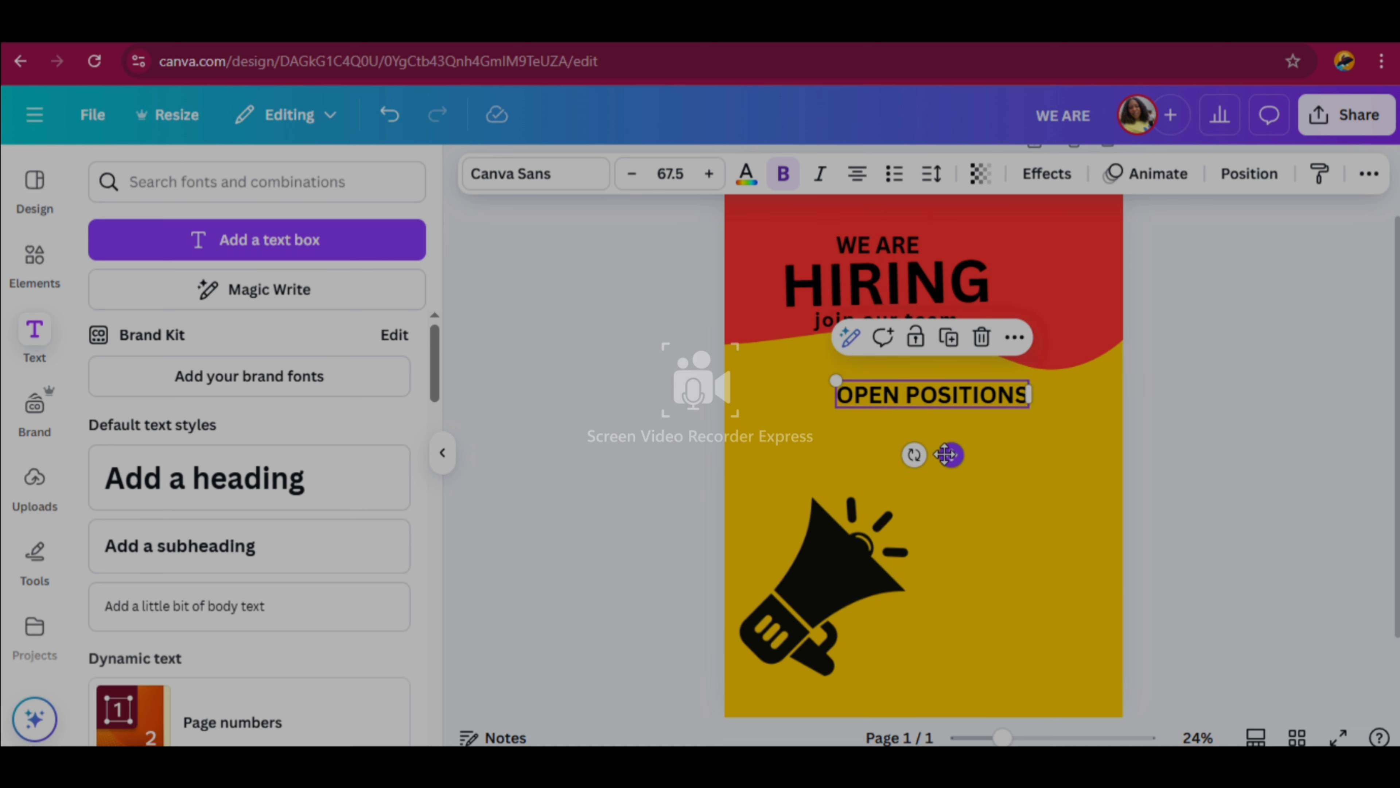
# Add a subheading below "OPEN POSITIONS" listing "ACCOUNTANT", "MANAGER" and "SECRETARY" on three separate lines
pyautogui.click(237, 545)
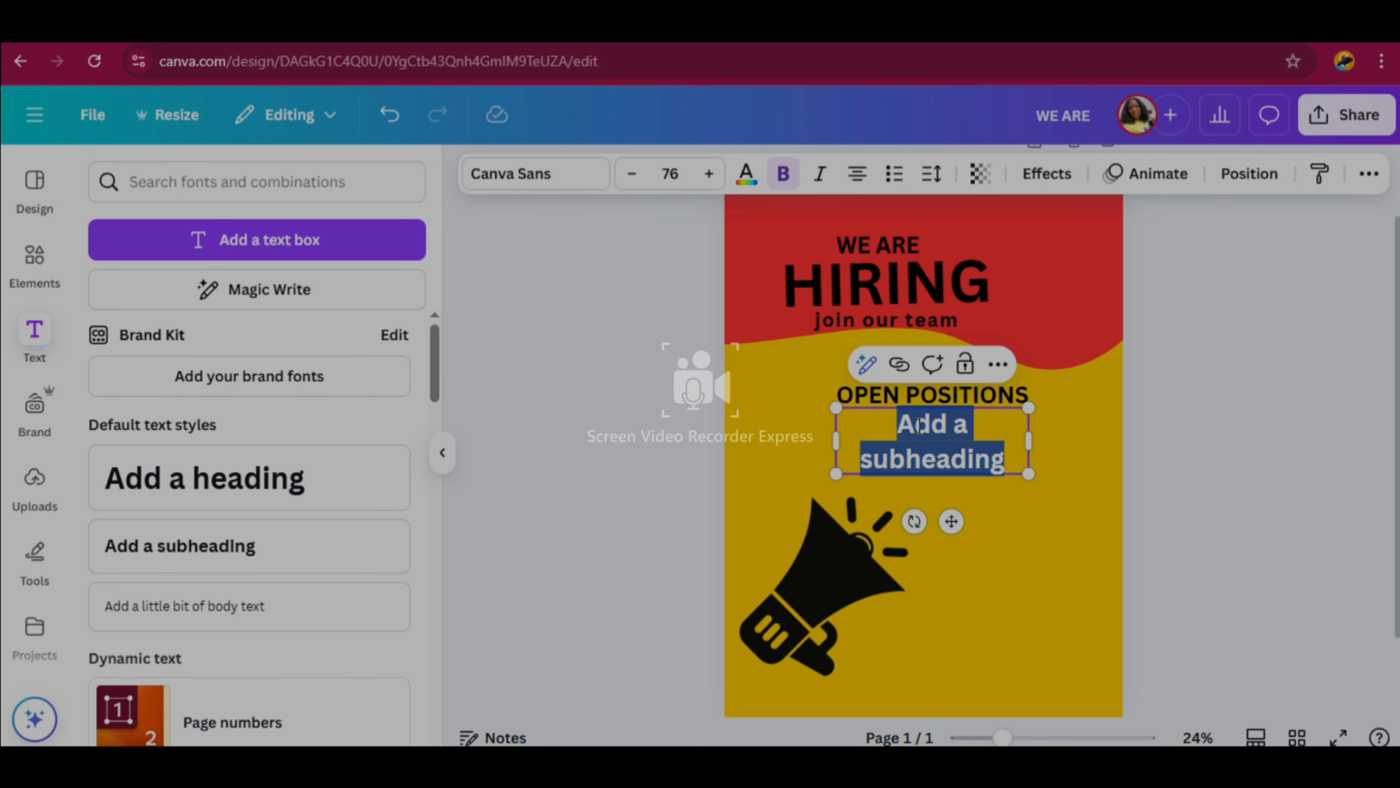
pyautogui.write('ACC')
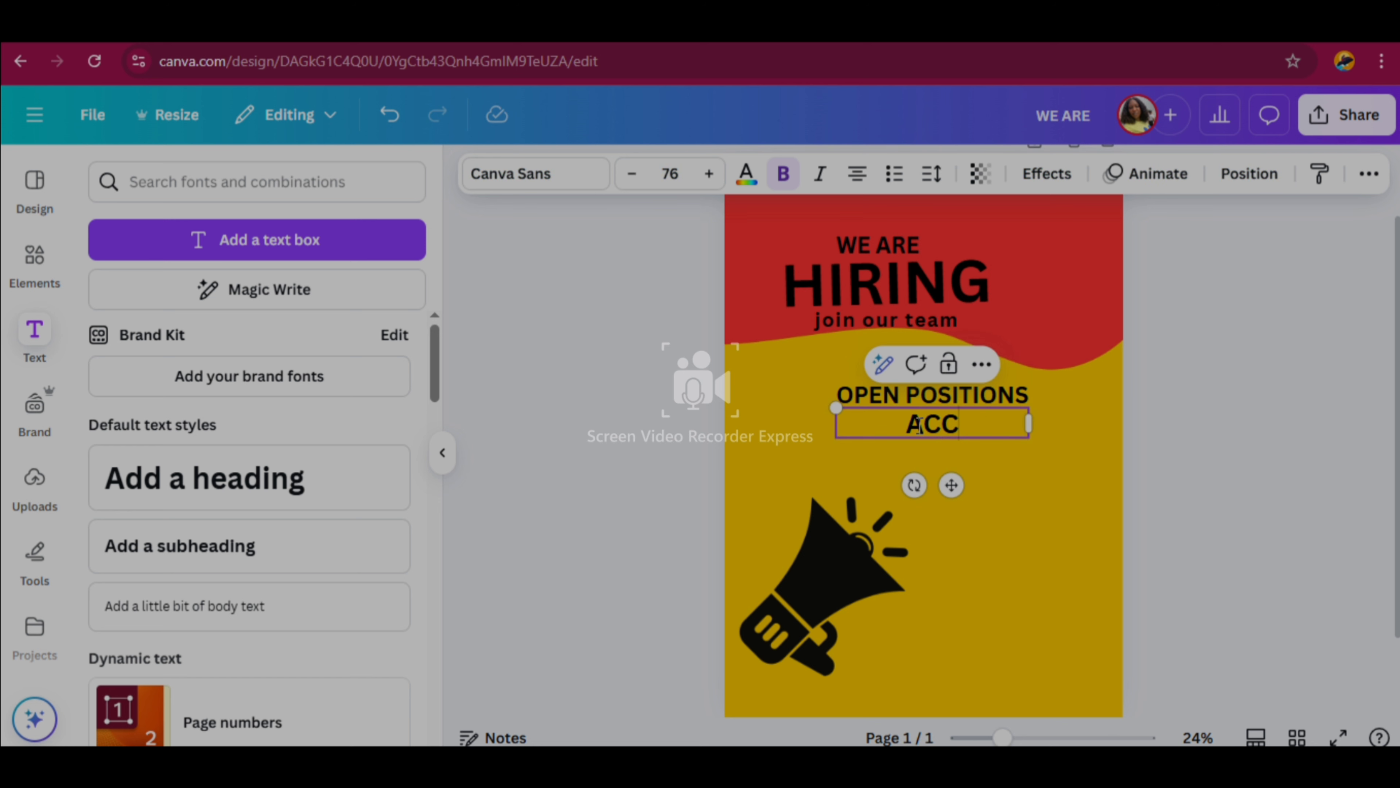
pyautogui.write('OUNTANT')
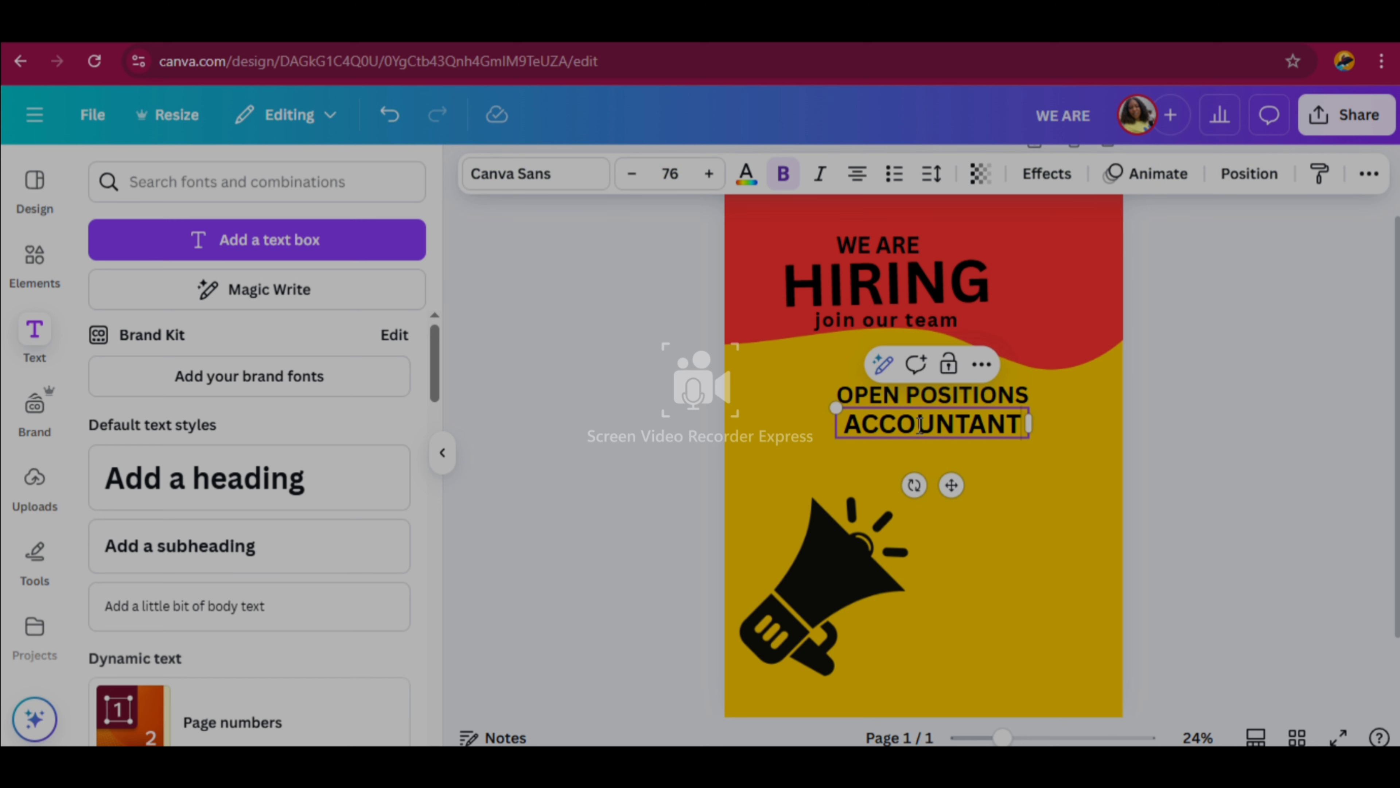
pyautogui.press('Return')
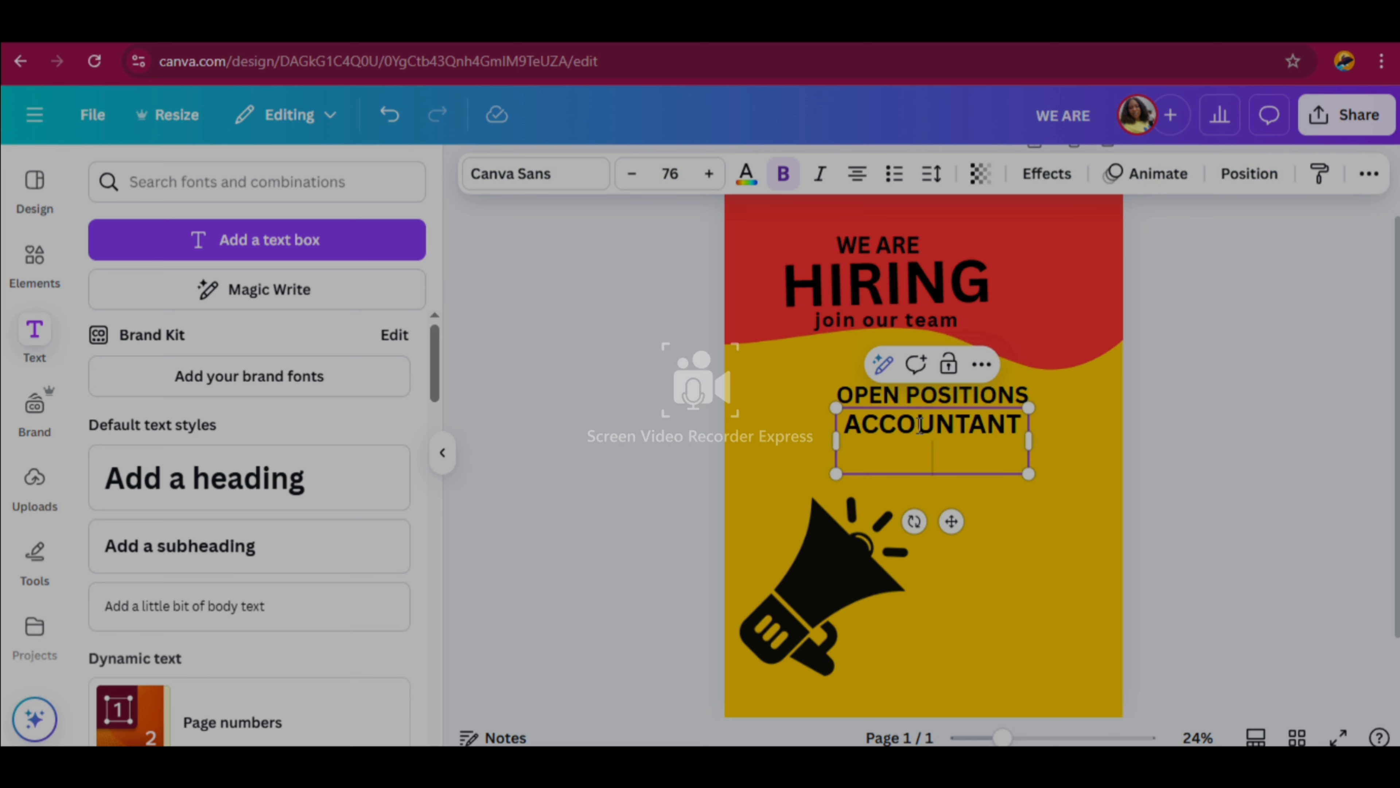
pyautogui.write('MANAGER')
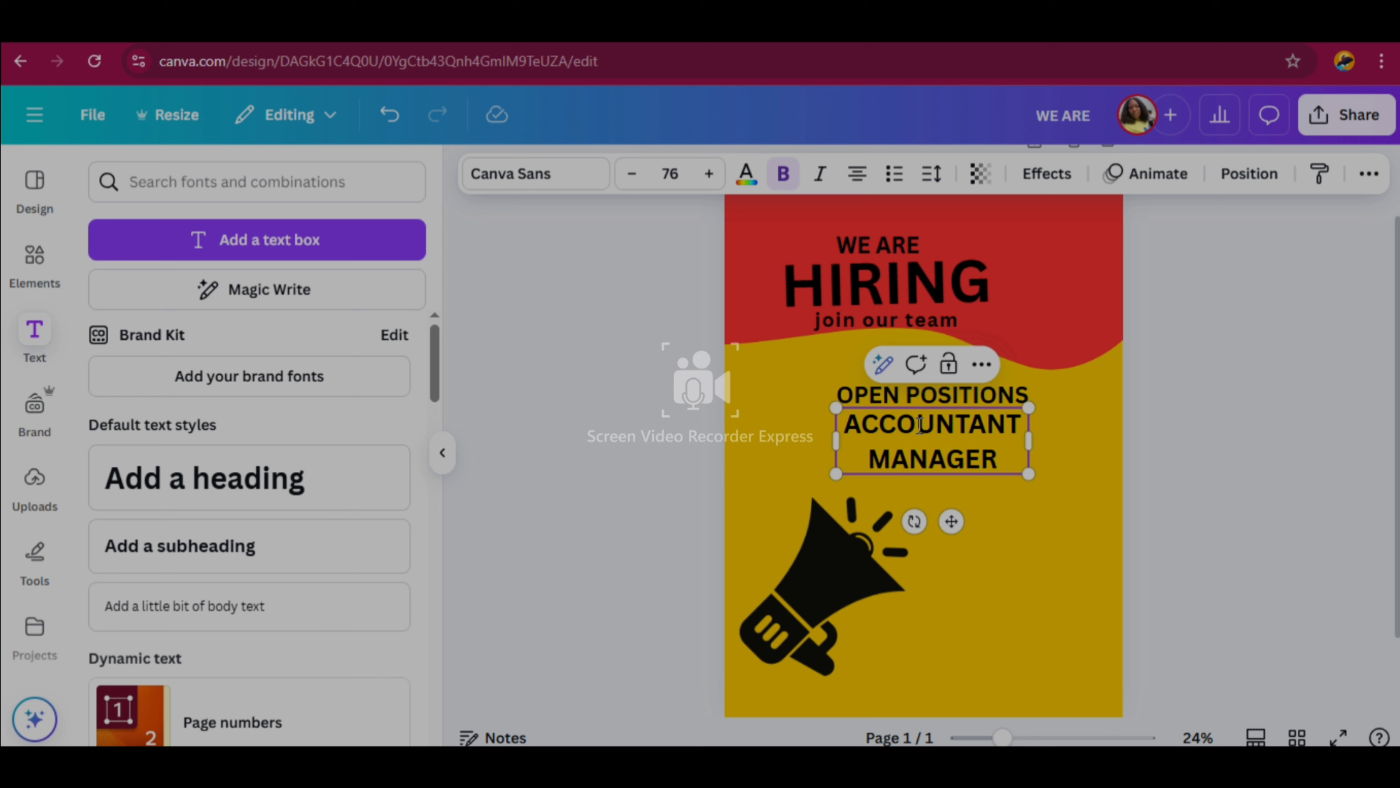
pyautogui.press('Return')
pyautogui.write('S')
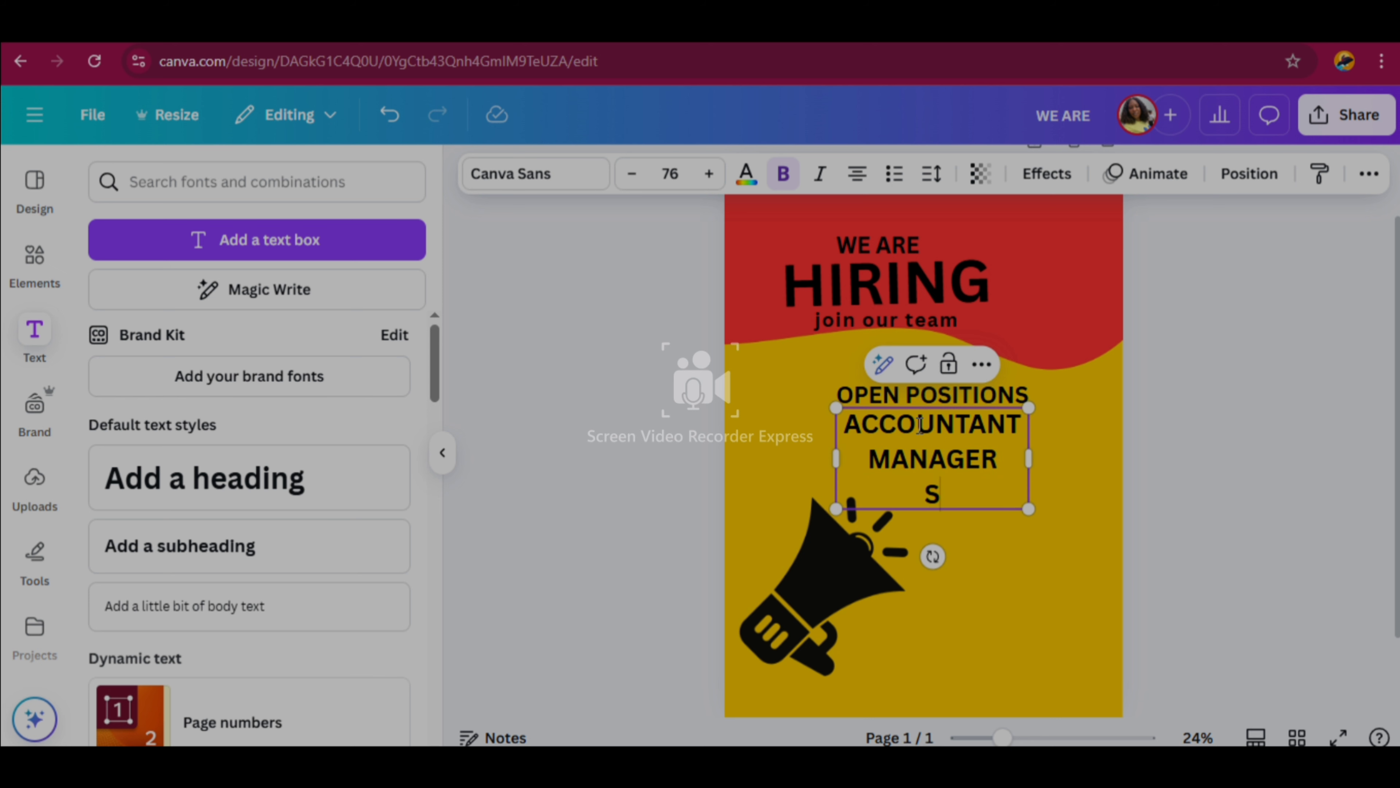
pyautogui.write('ECRETARY')
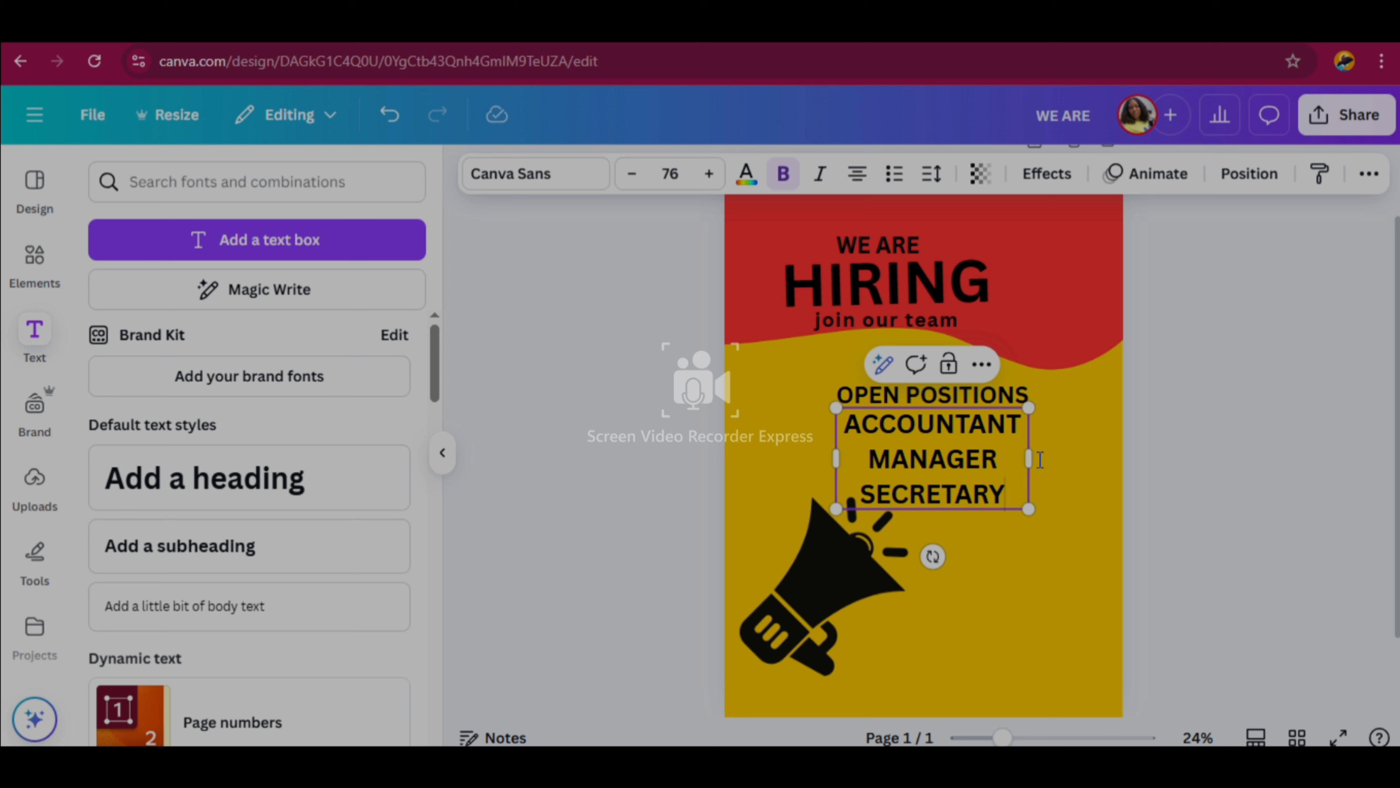
pyautogui.click(1080, 479)
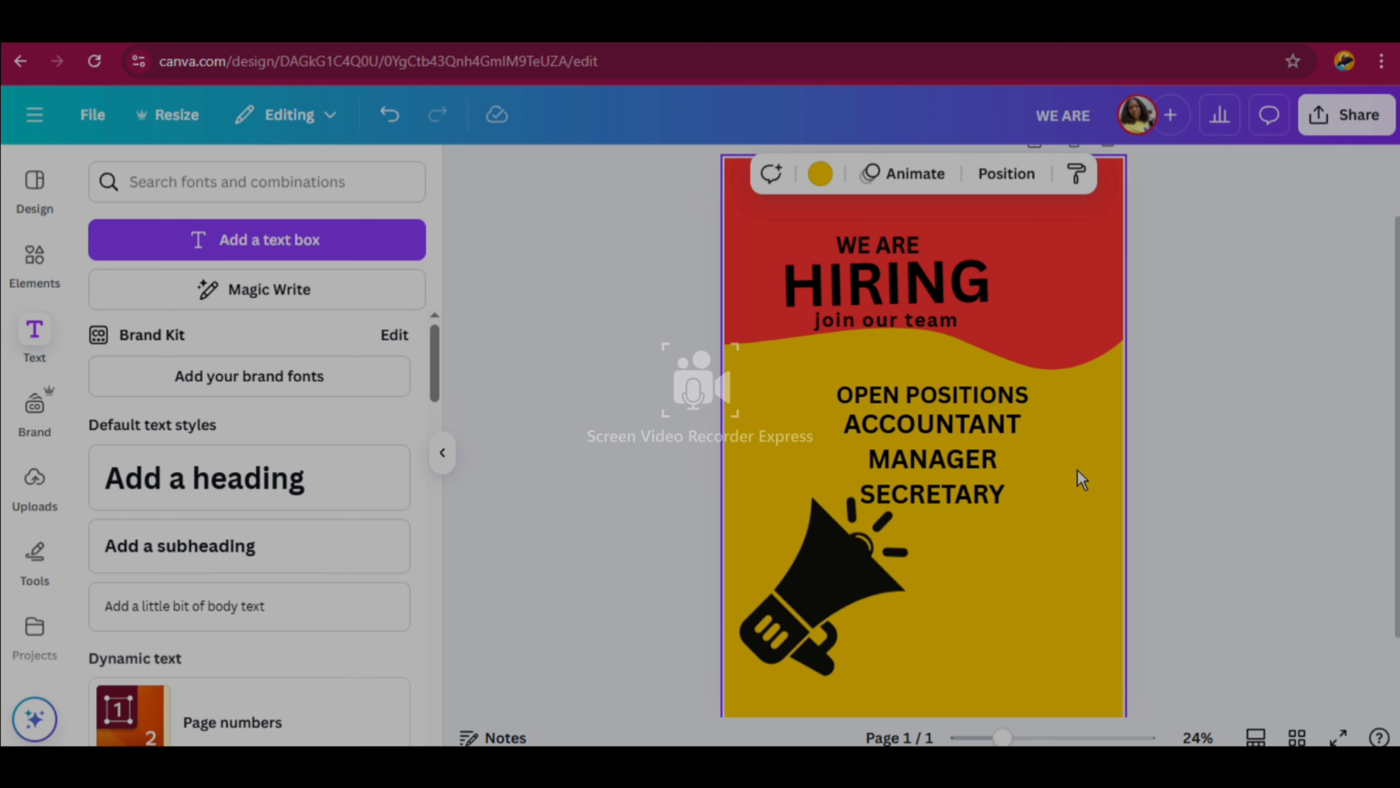
# Remove the bold from the job list and scale it down to a font size of about 52.6, with a slightly wider text box
pyautogui.click(993, 461)
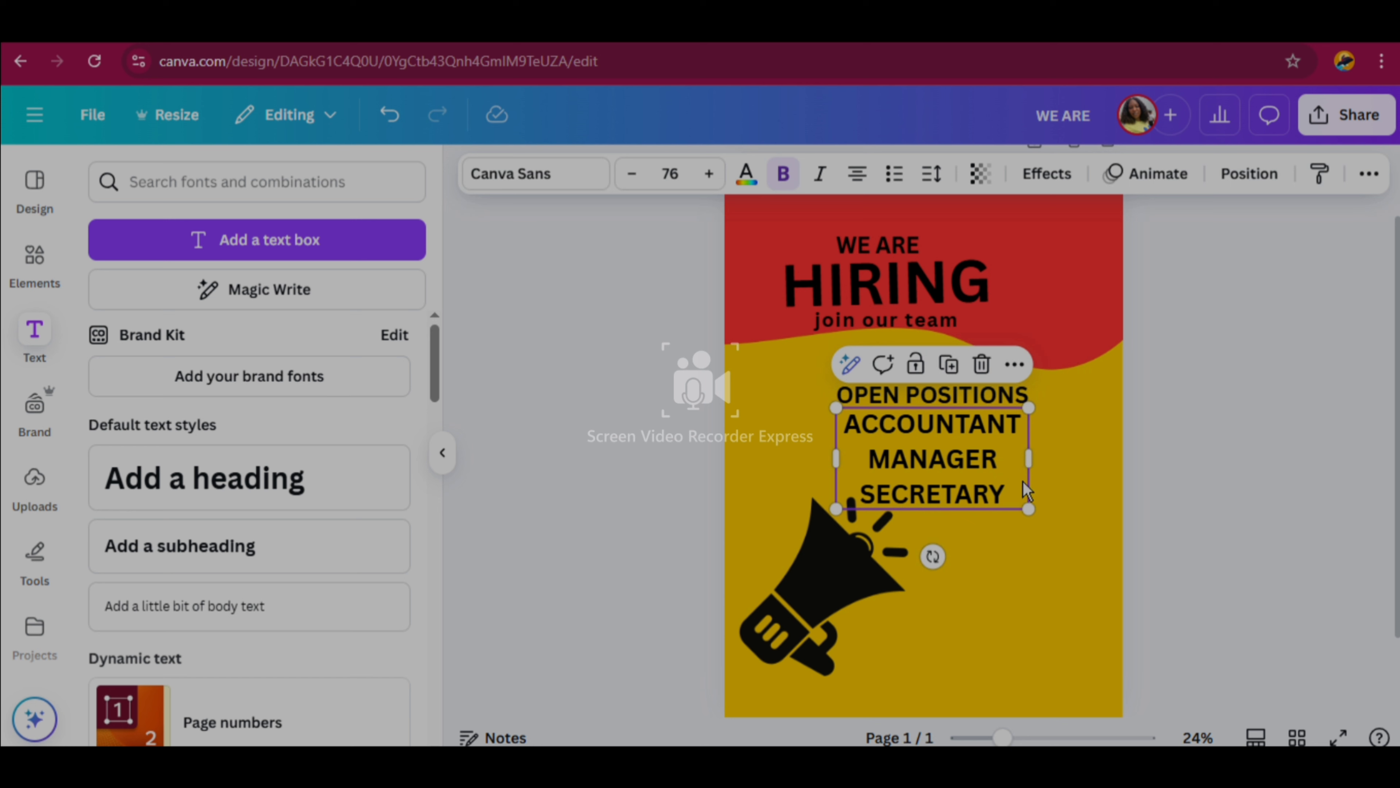
pyautogui.moveTo(1027, 509); pyautogui.dragTo(986, 478)
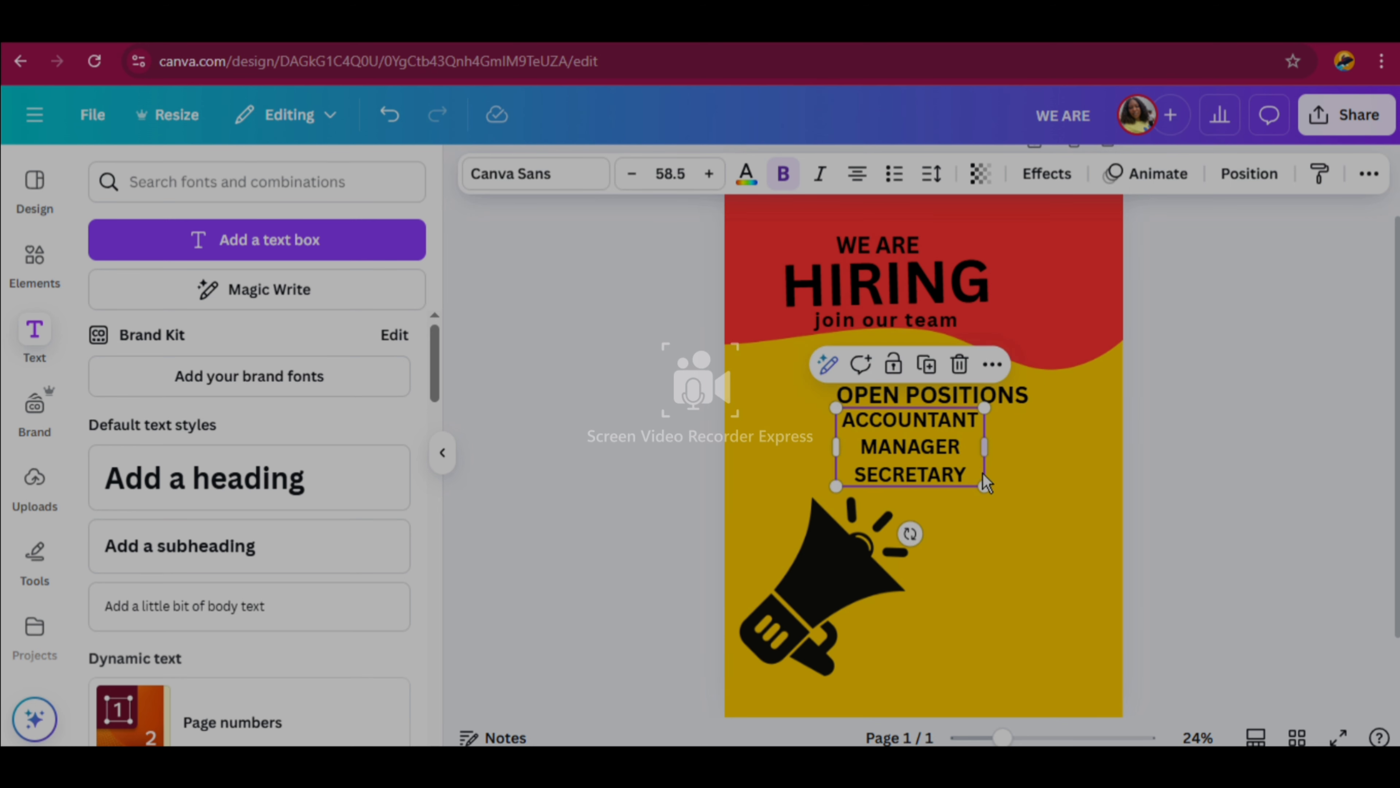
pyautogui.click(783, 176)
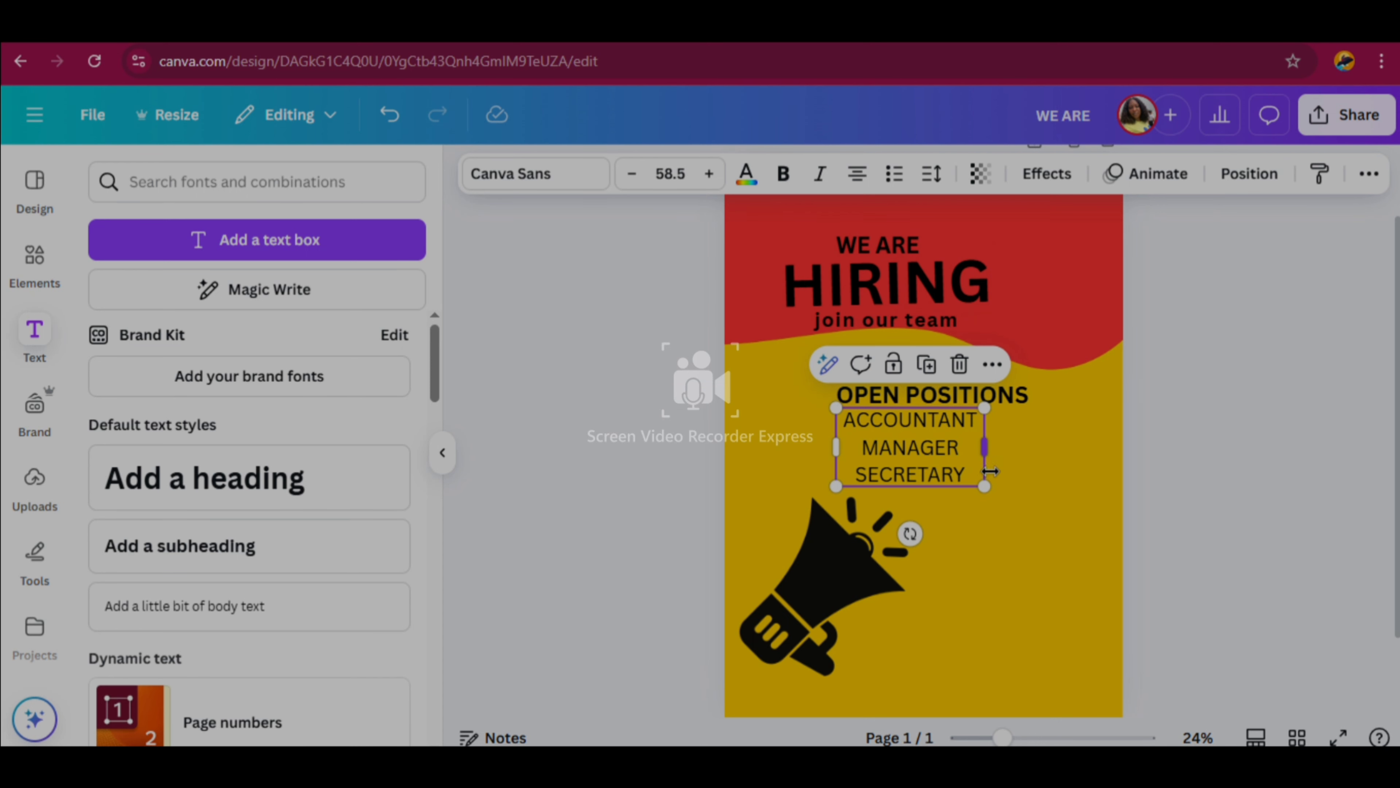
pyautogui.moveTo(987, 455)
pyautogui.mouseDown()
pyautogui.moveTo(1018, 453)
pyautogui.moveTo(999, 478)
pyautogui.mouseUp()
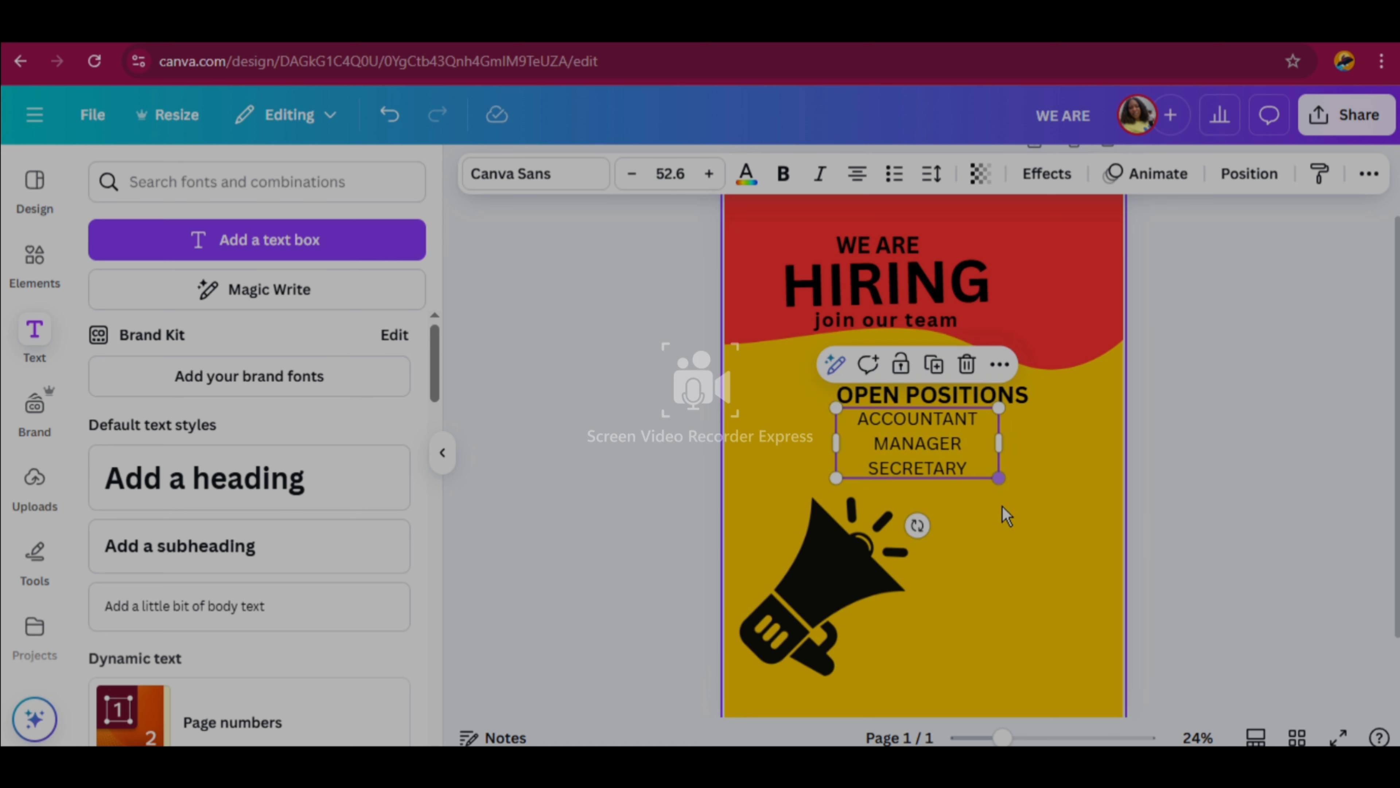
pyautogui.click(1072, 506)
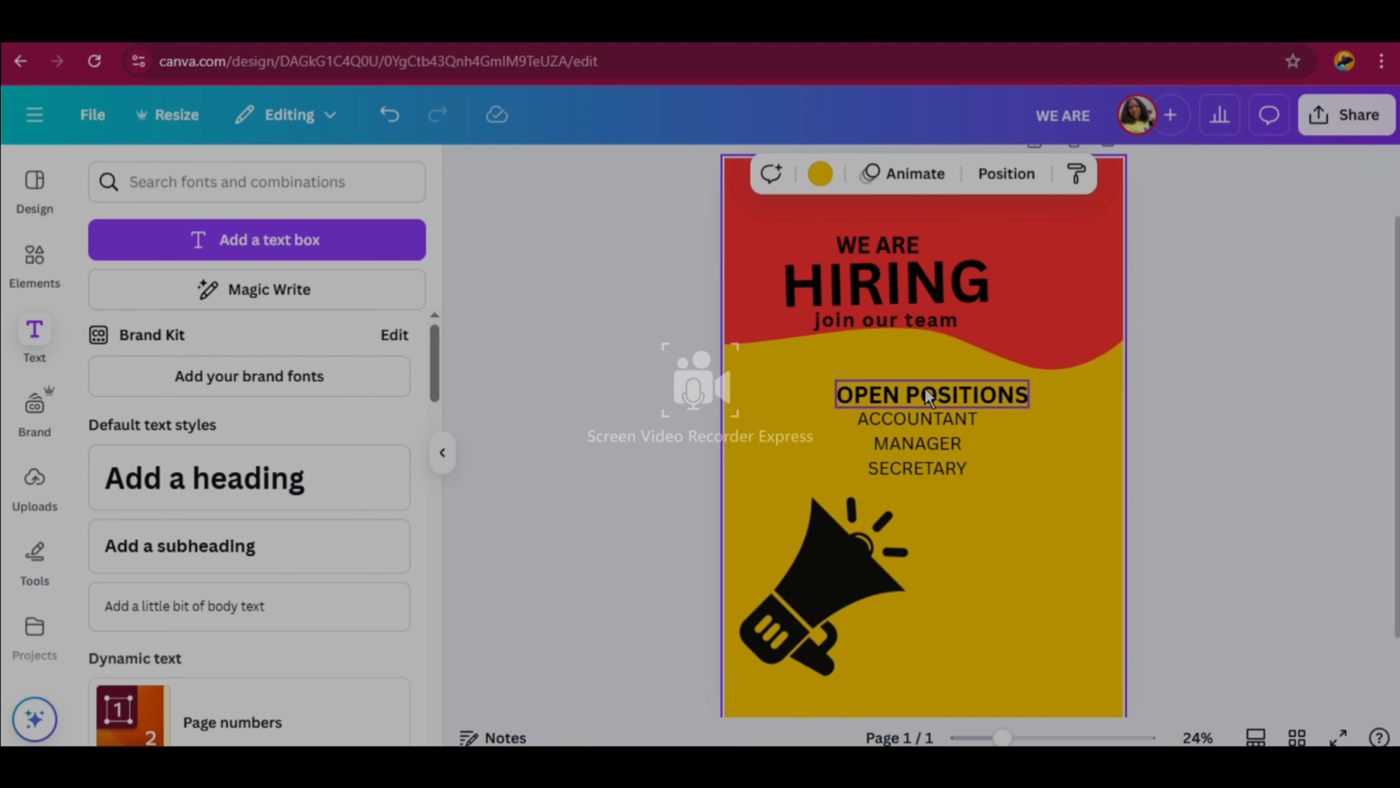
pyautogui.click(353, 476)
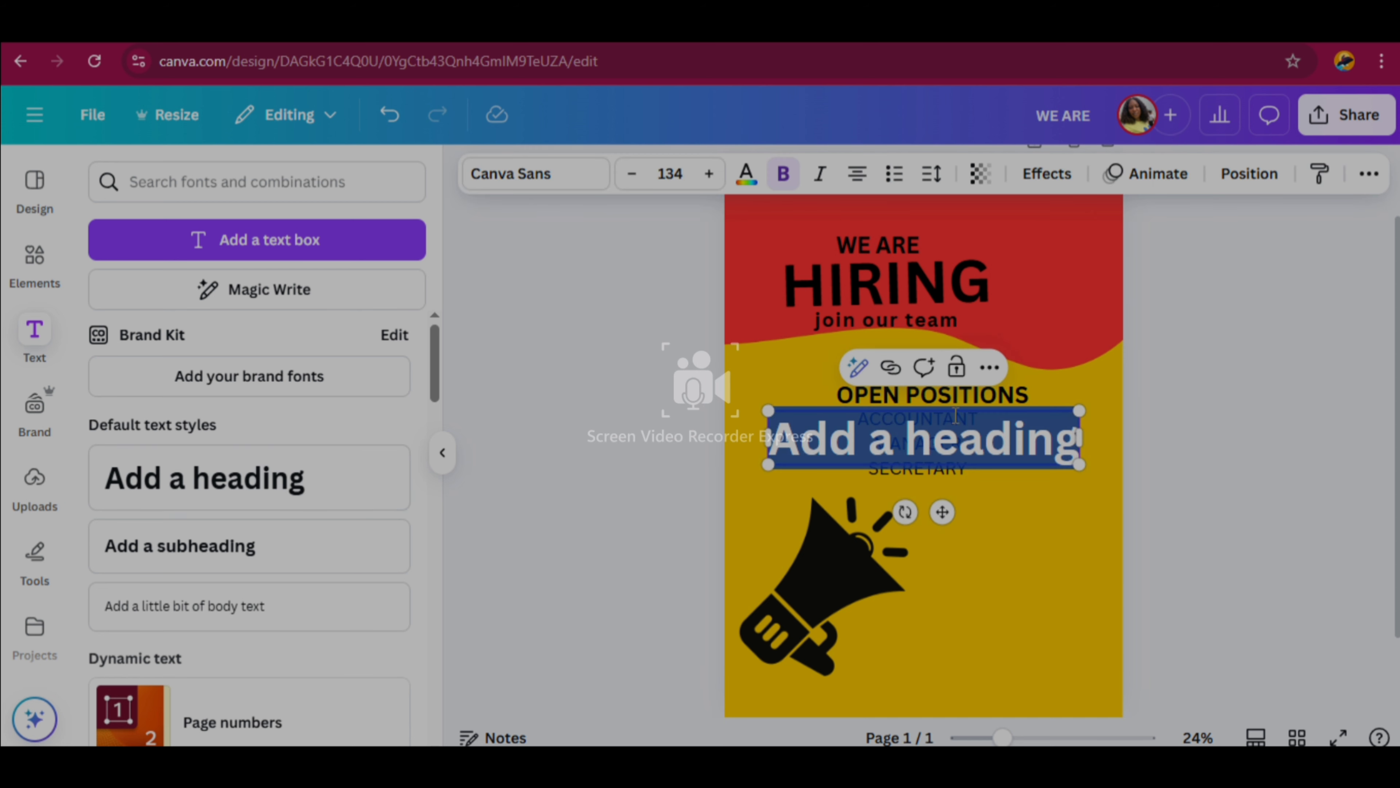
pyautogui.write('WE')
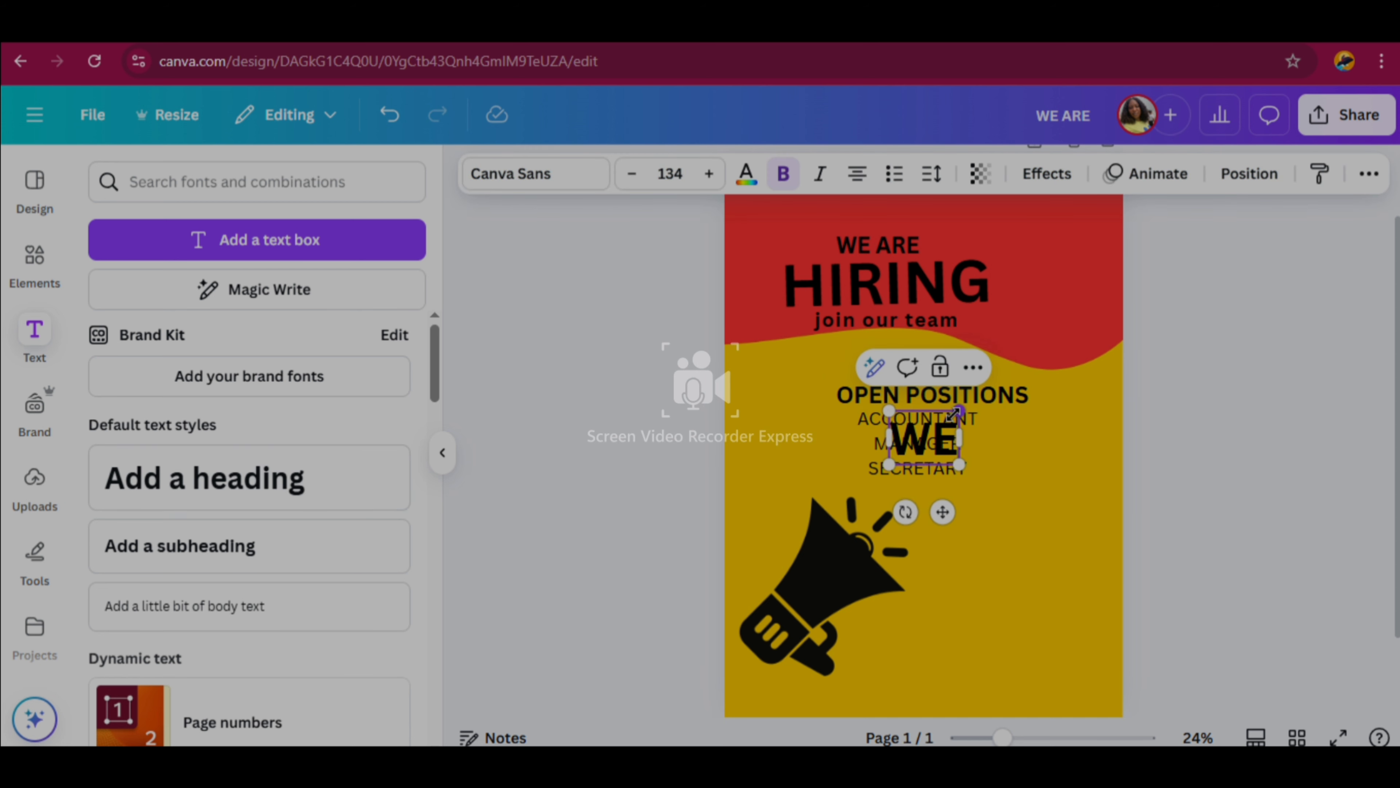
pyautogui.press('BackSpace')
pyautogui.press('BackSpace')
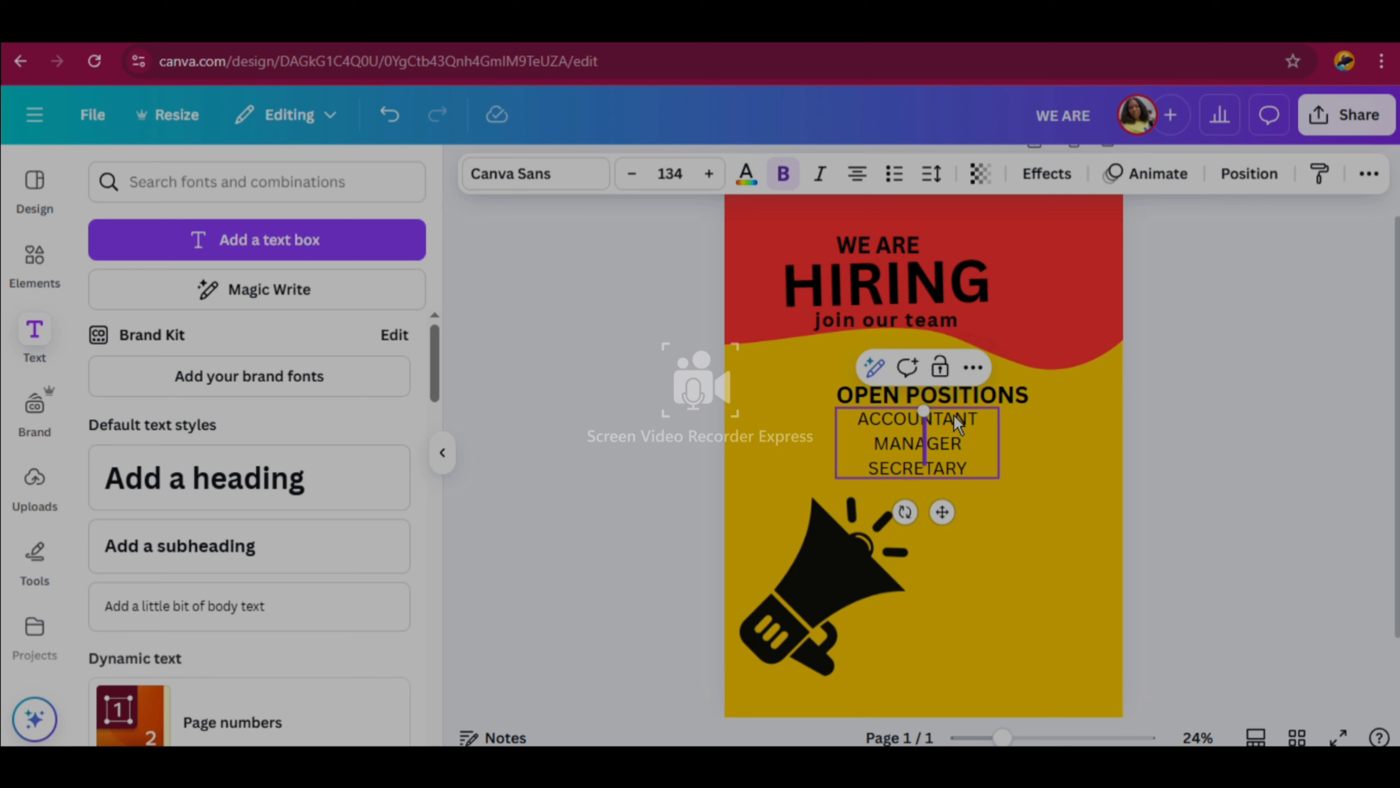
pyautogui.write('WWW')
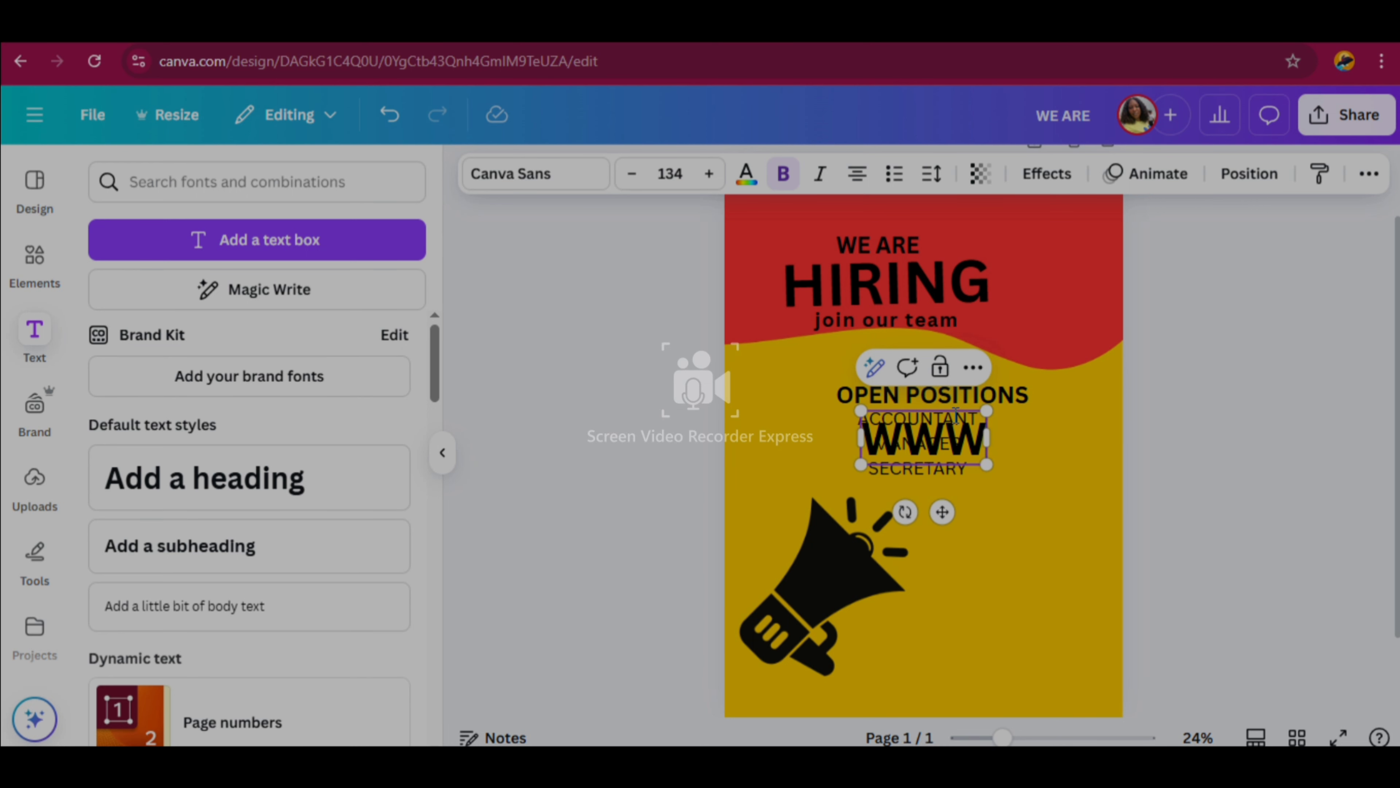
pyautogui.write('.REA')
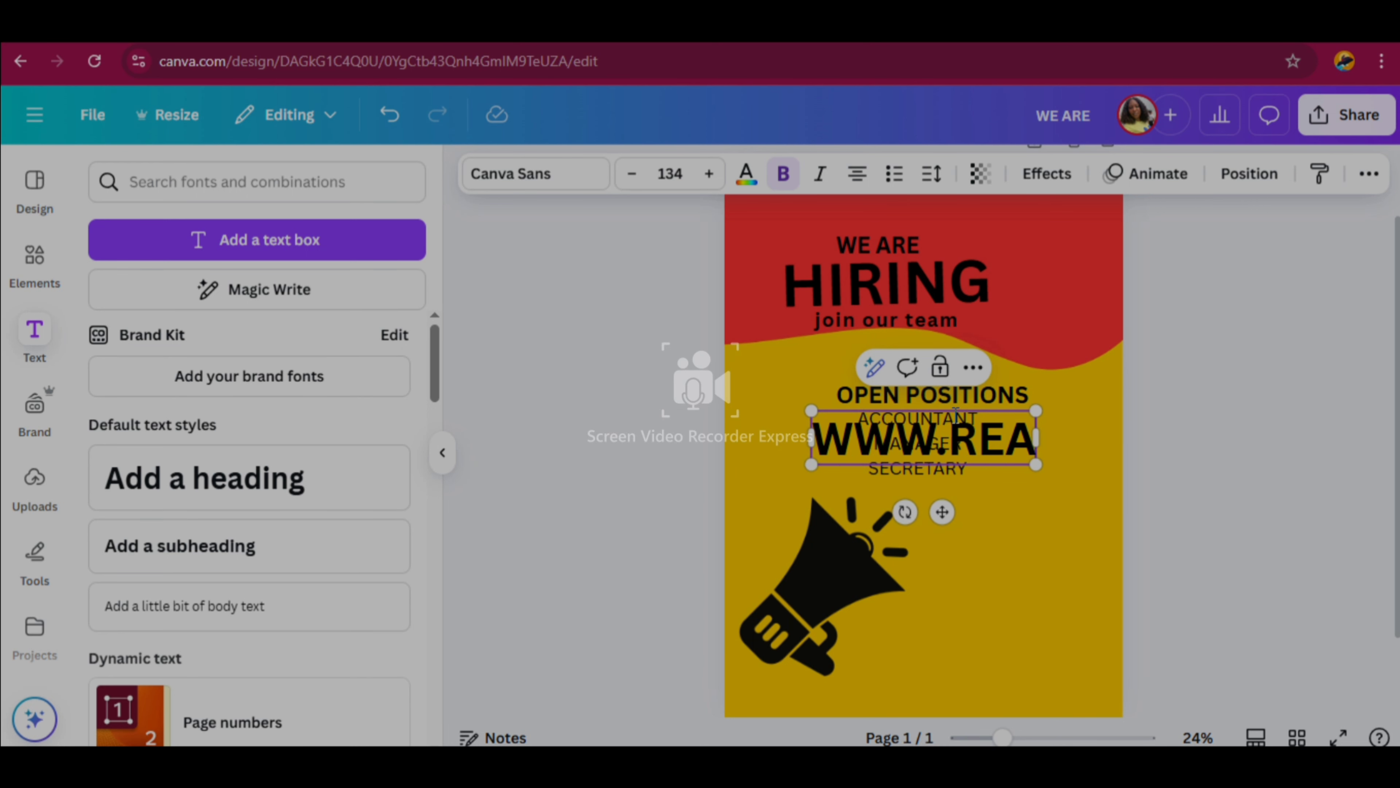
pyautogui.write('LTY')
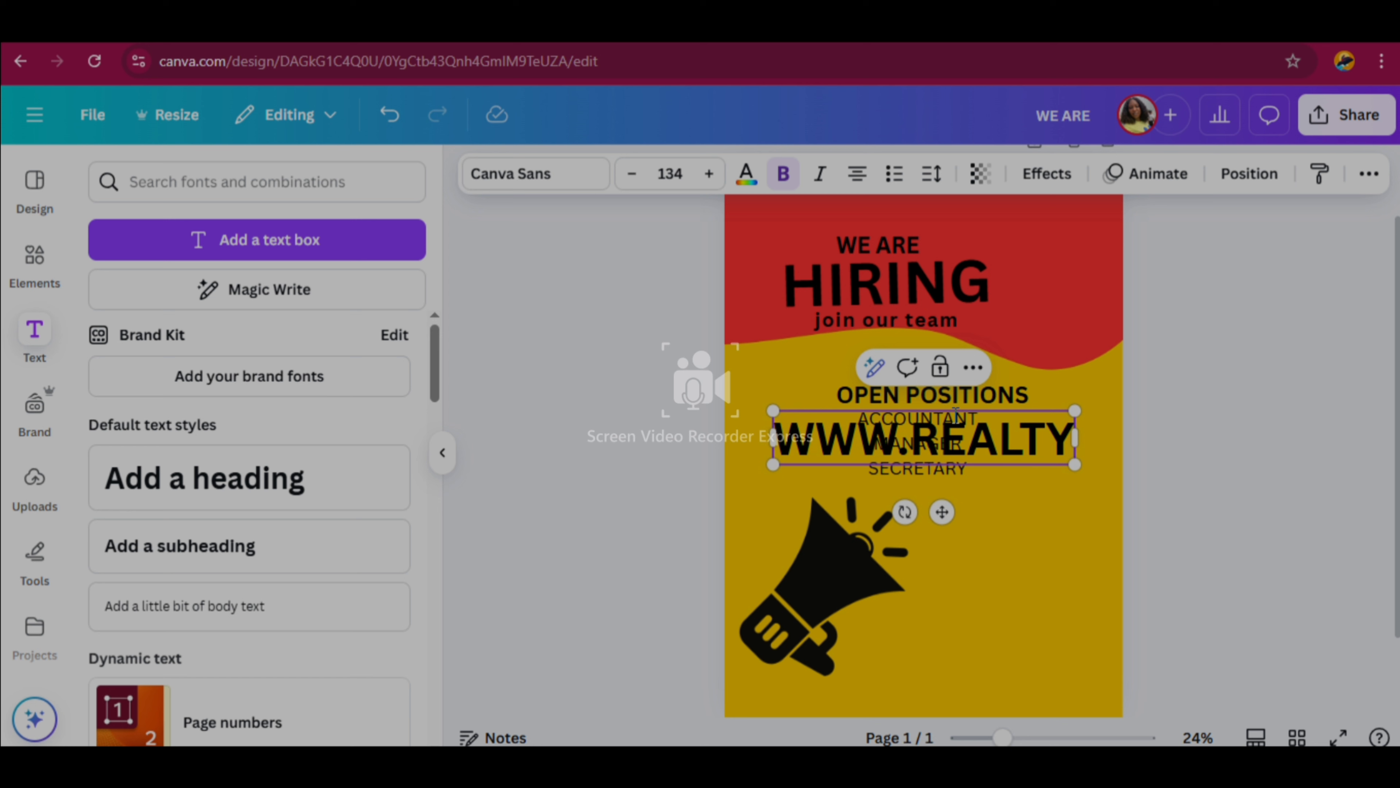
pyautogui.write('.COM')
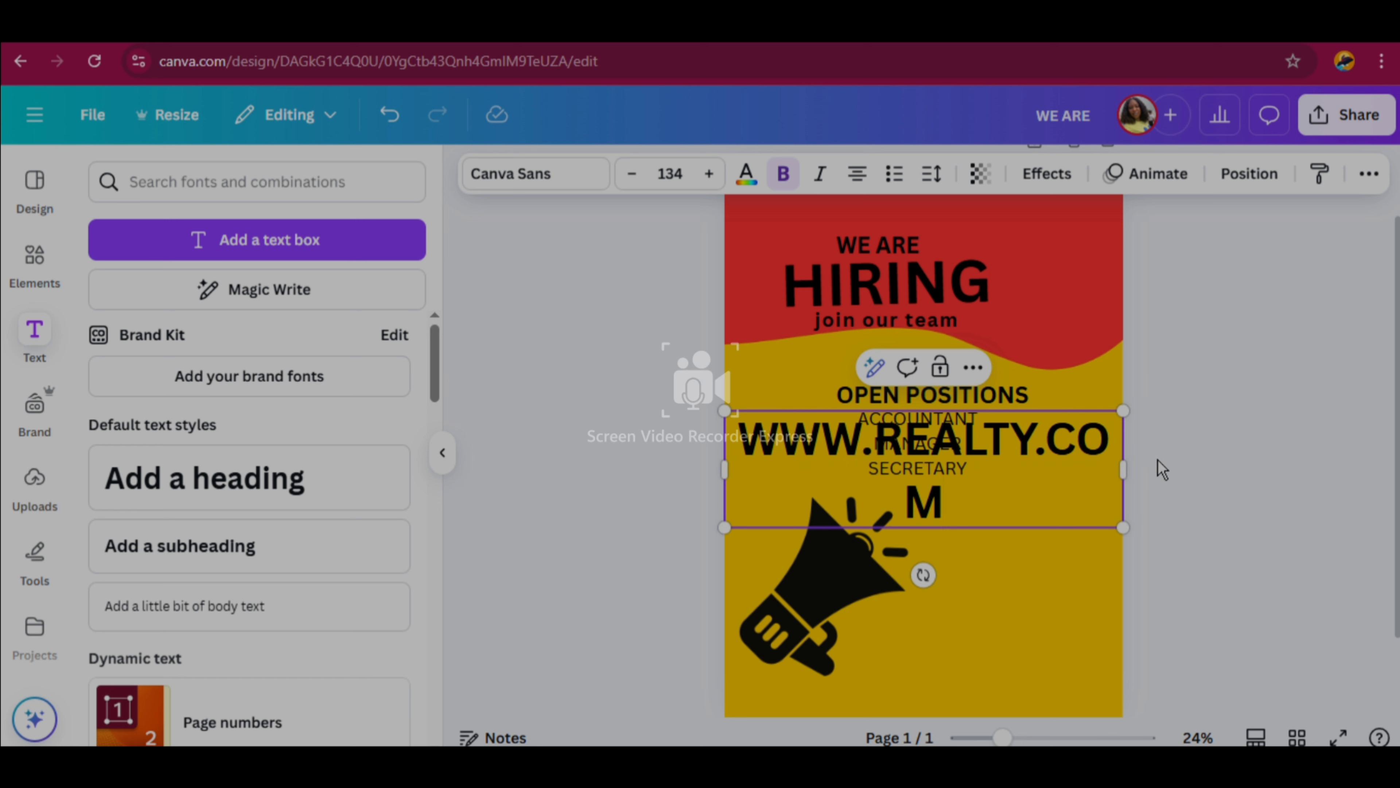
pyautogui.click(1162, 476)
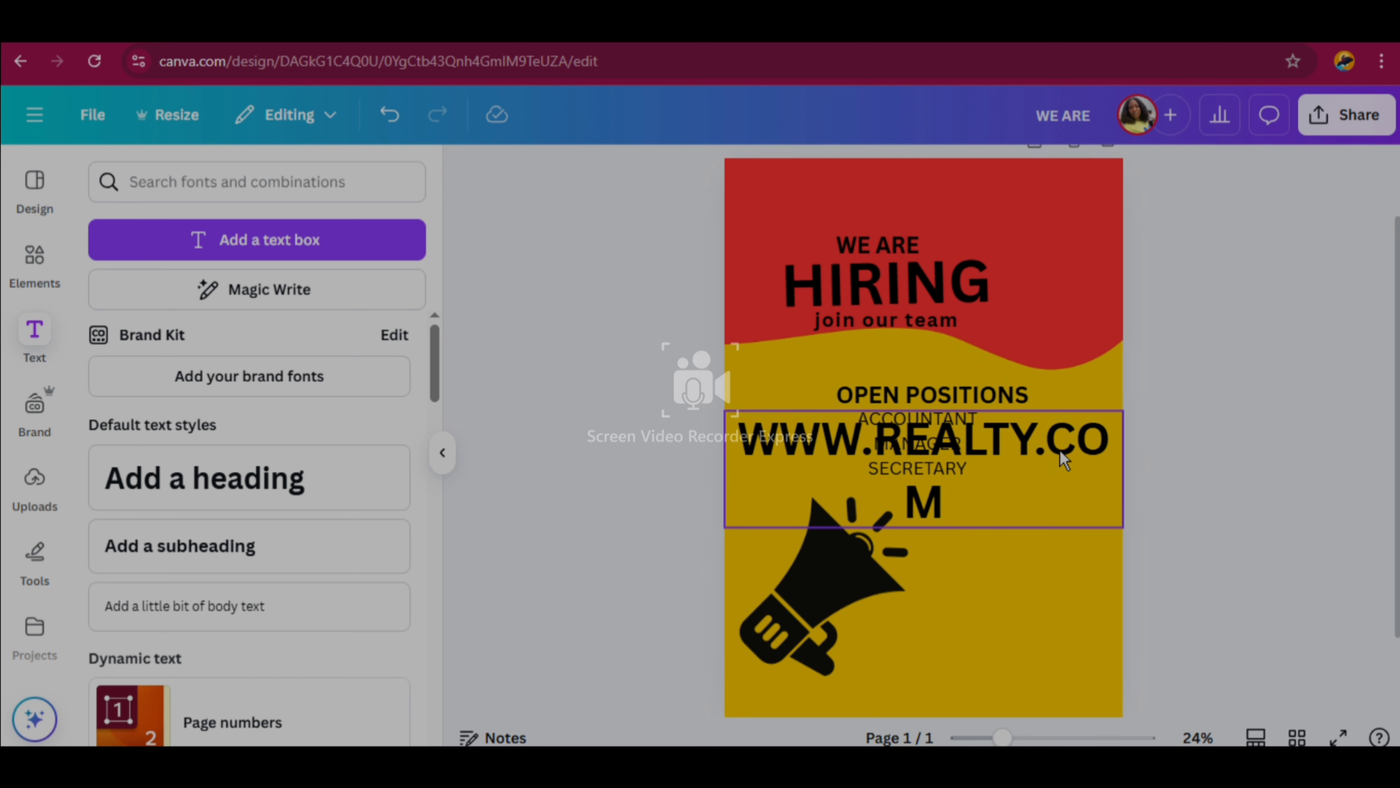
pyautogui.click(1122, 503)
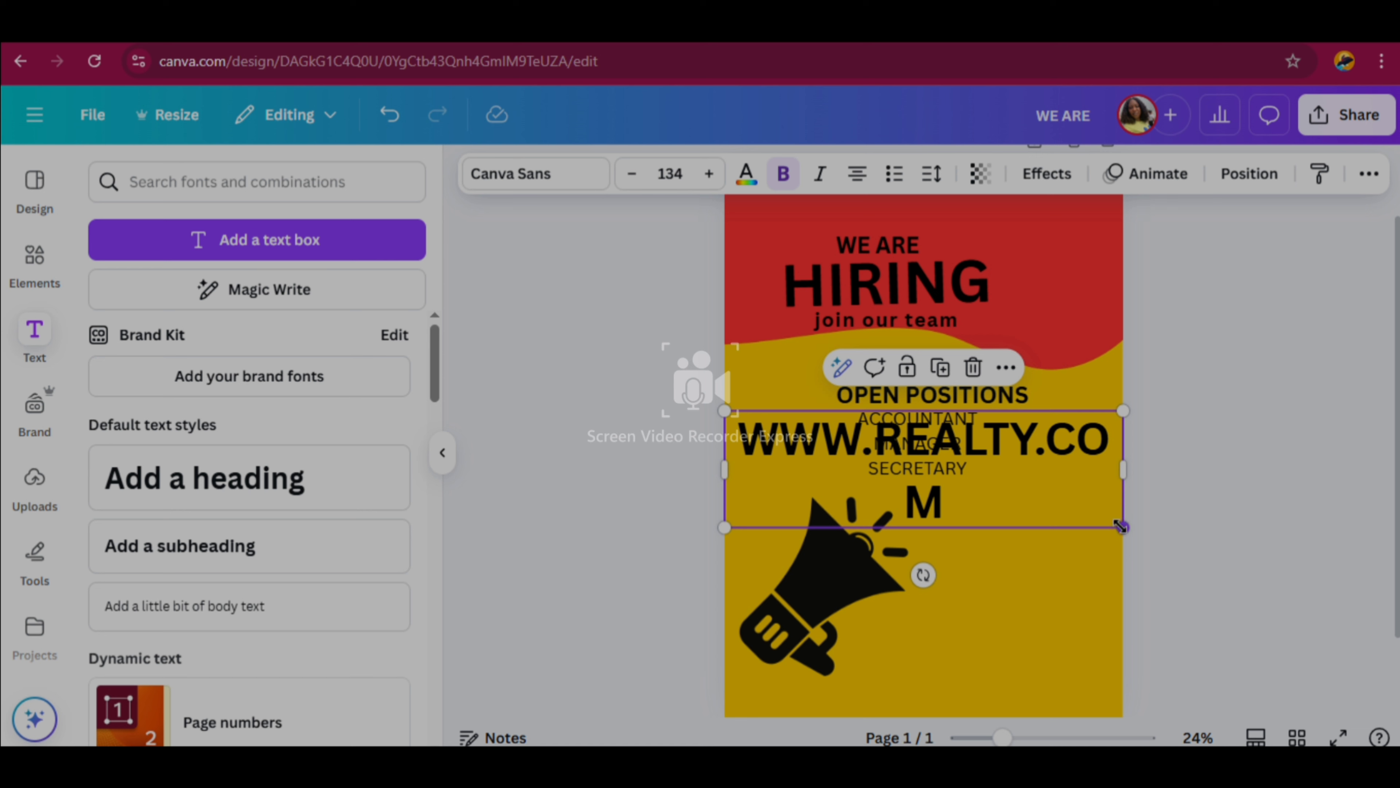
pyautogui.moveTo(1120, 527); pyautogui.dragTo(880, 426)
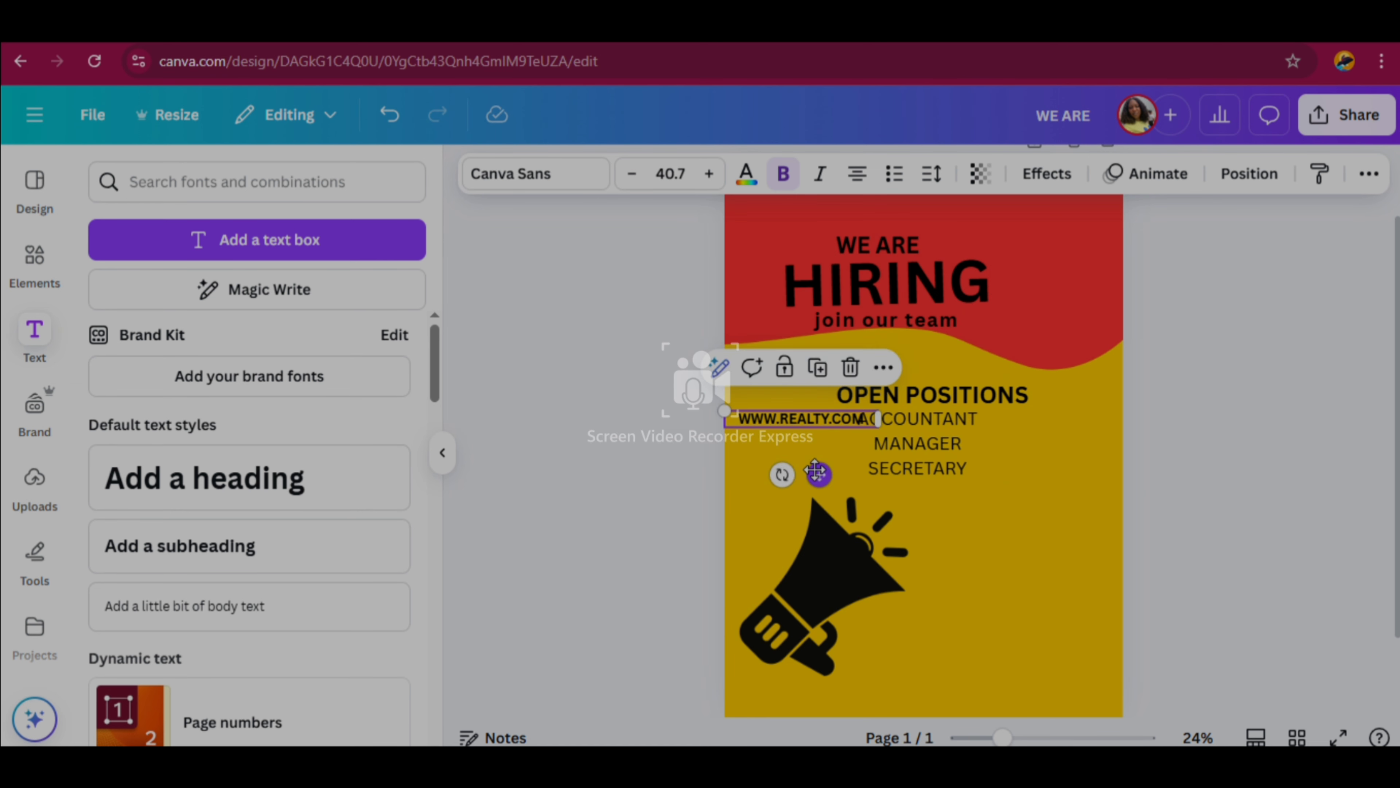
pyautogui.moveTo(818, 473); pyautogui.dragTo(1002, 744)
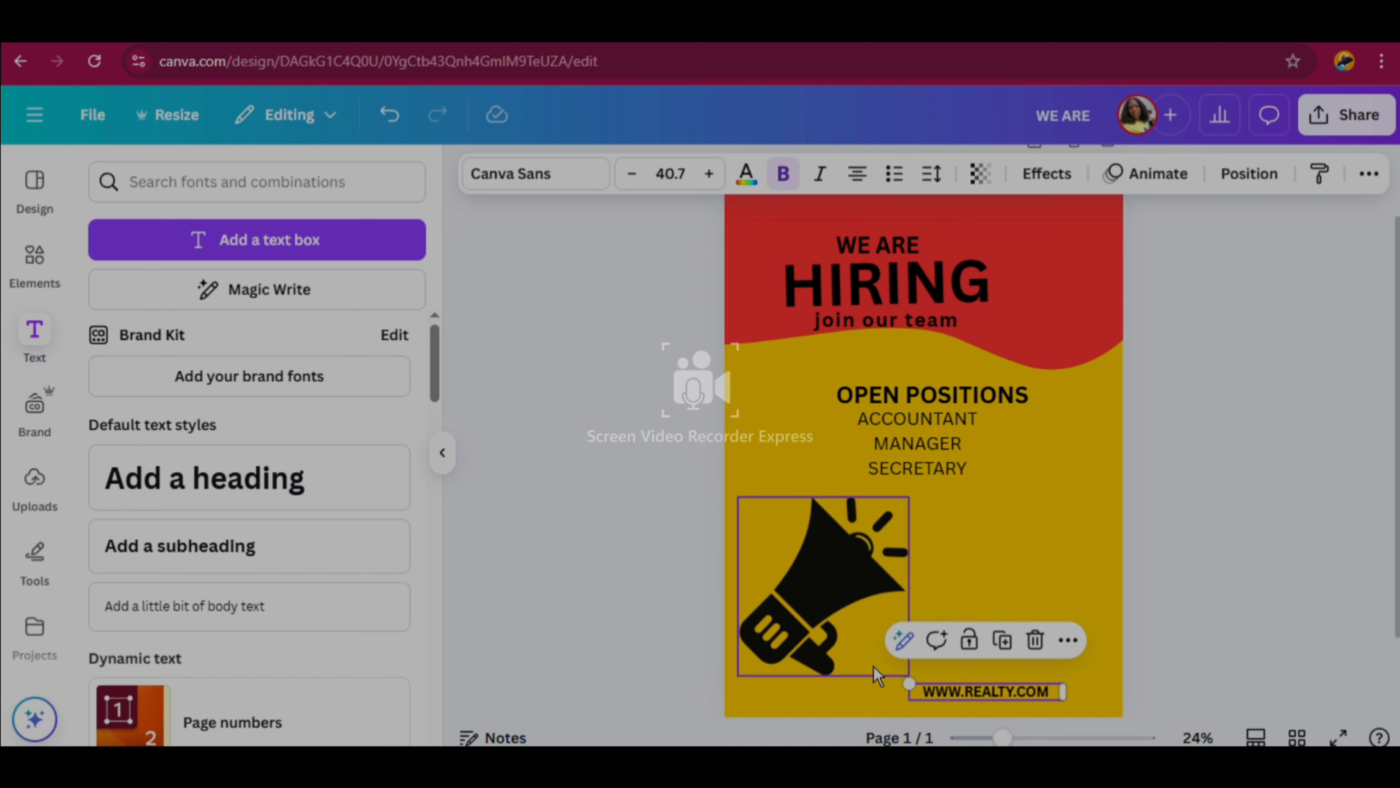
pyautogui.click(878, 675)
pyautogui.click(658, 671)
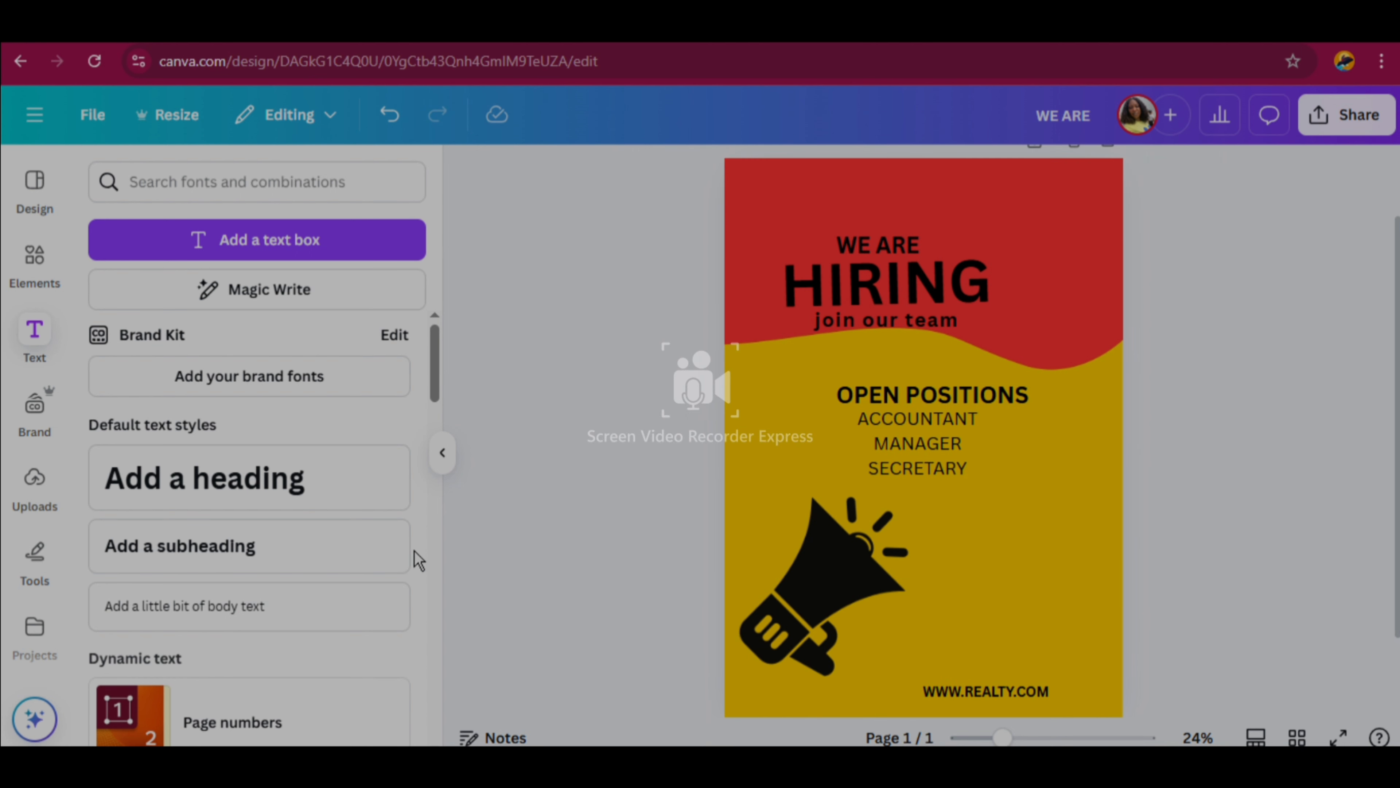
# Add body text reading "APPLY HERE" to the poster
pyautogui.click(286, 608)
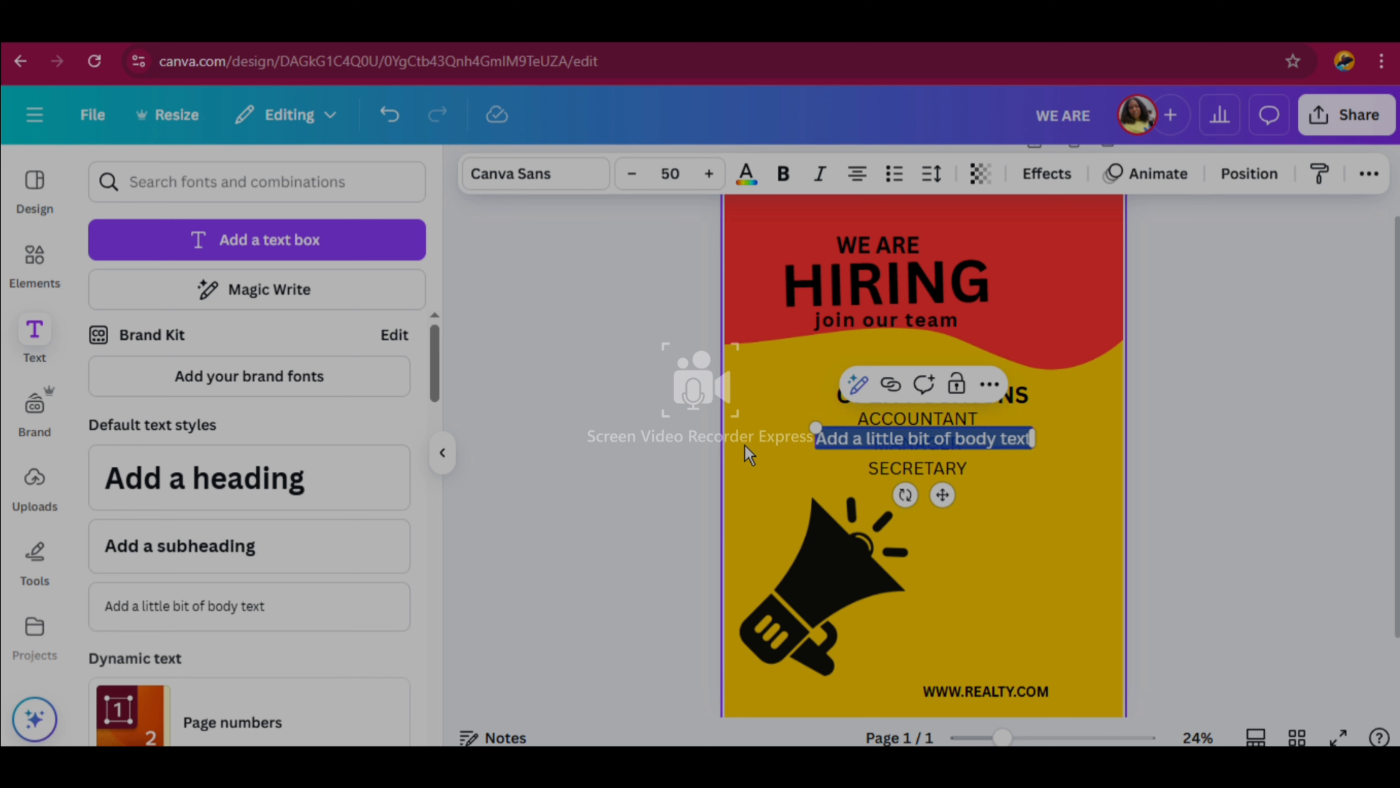
pyautogui.write('APPLY')
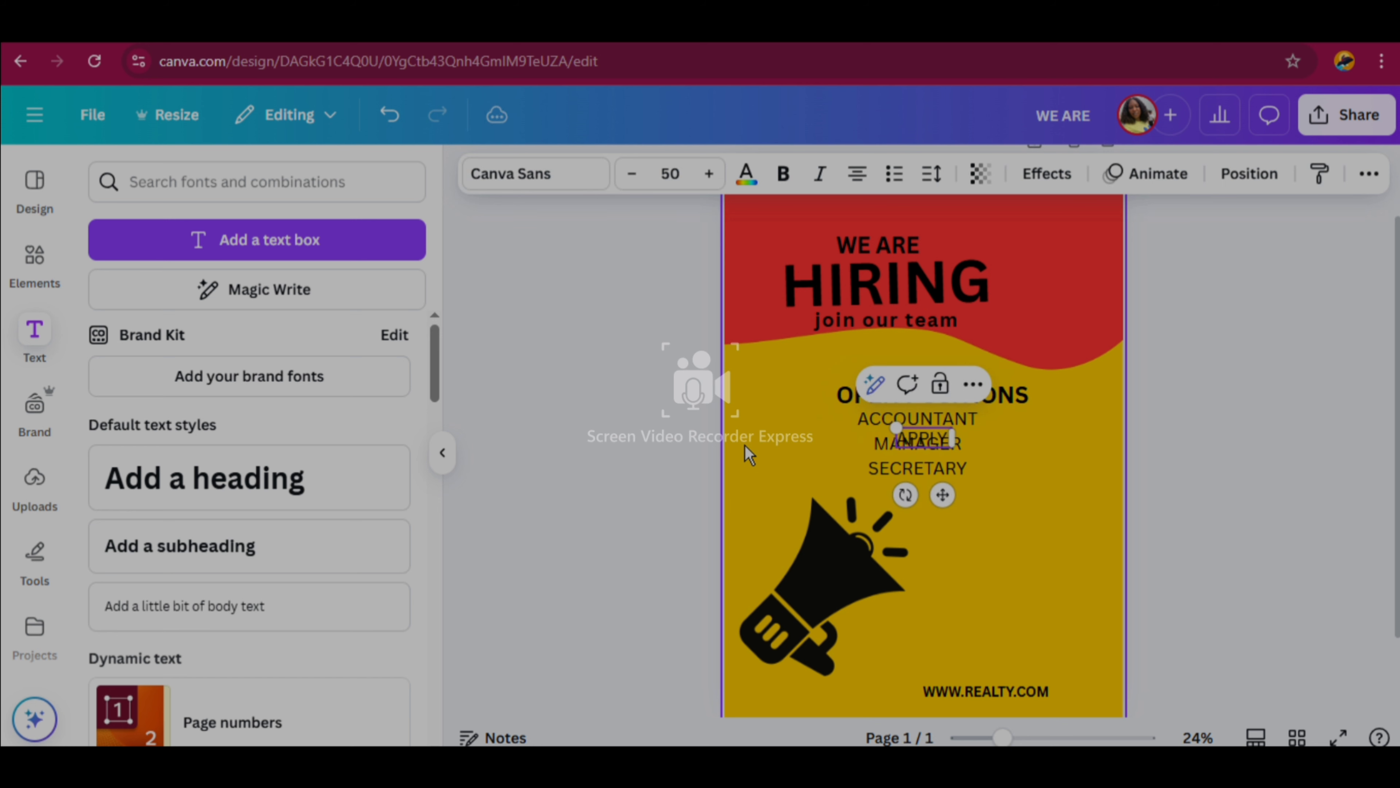
pyautogui.write(' HERE')
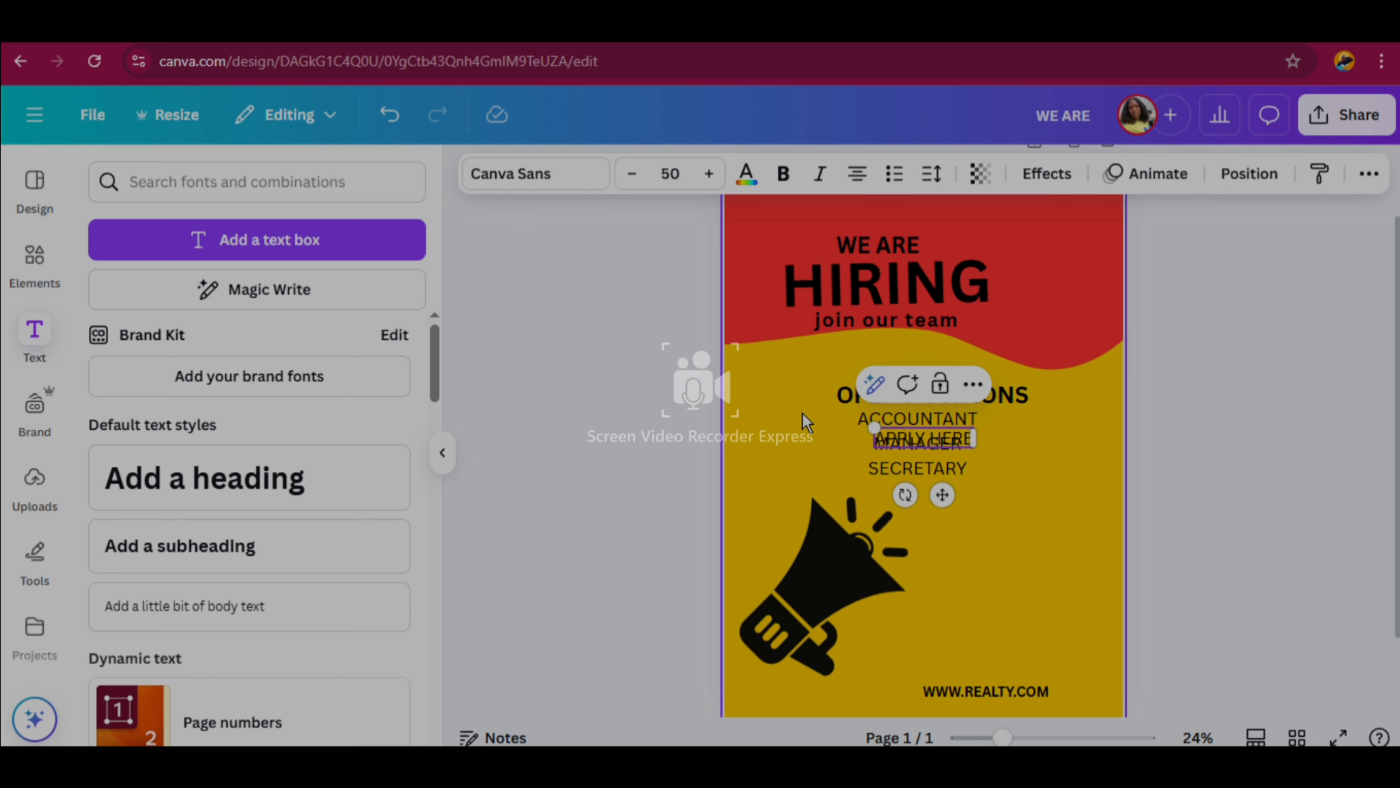
pyautogui.click(794, 174)
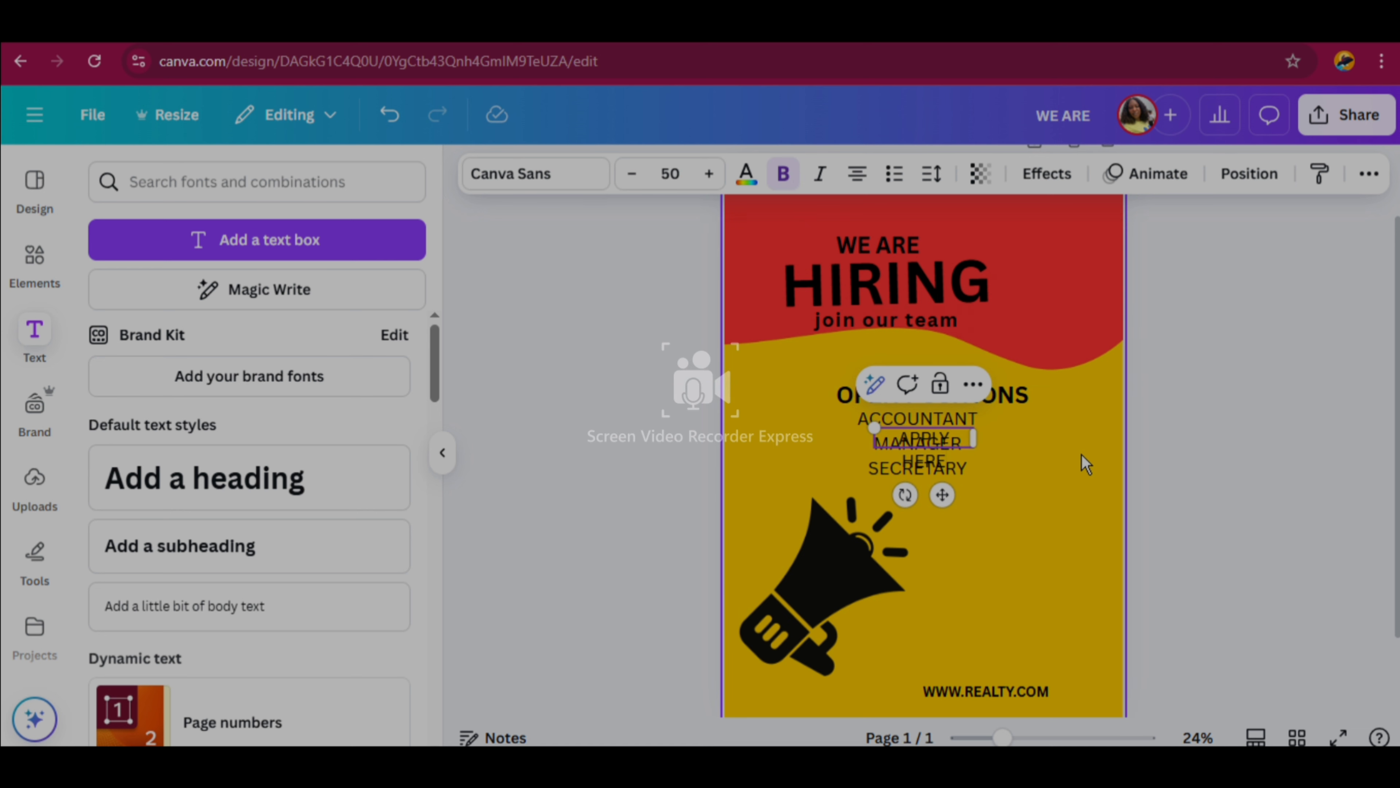
pyautogui.click(1086, 465)
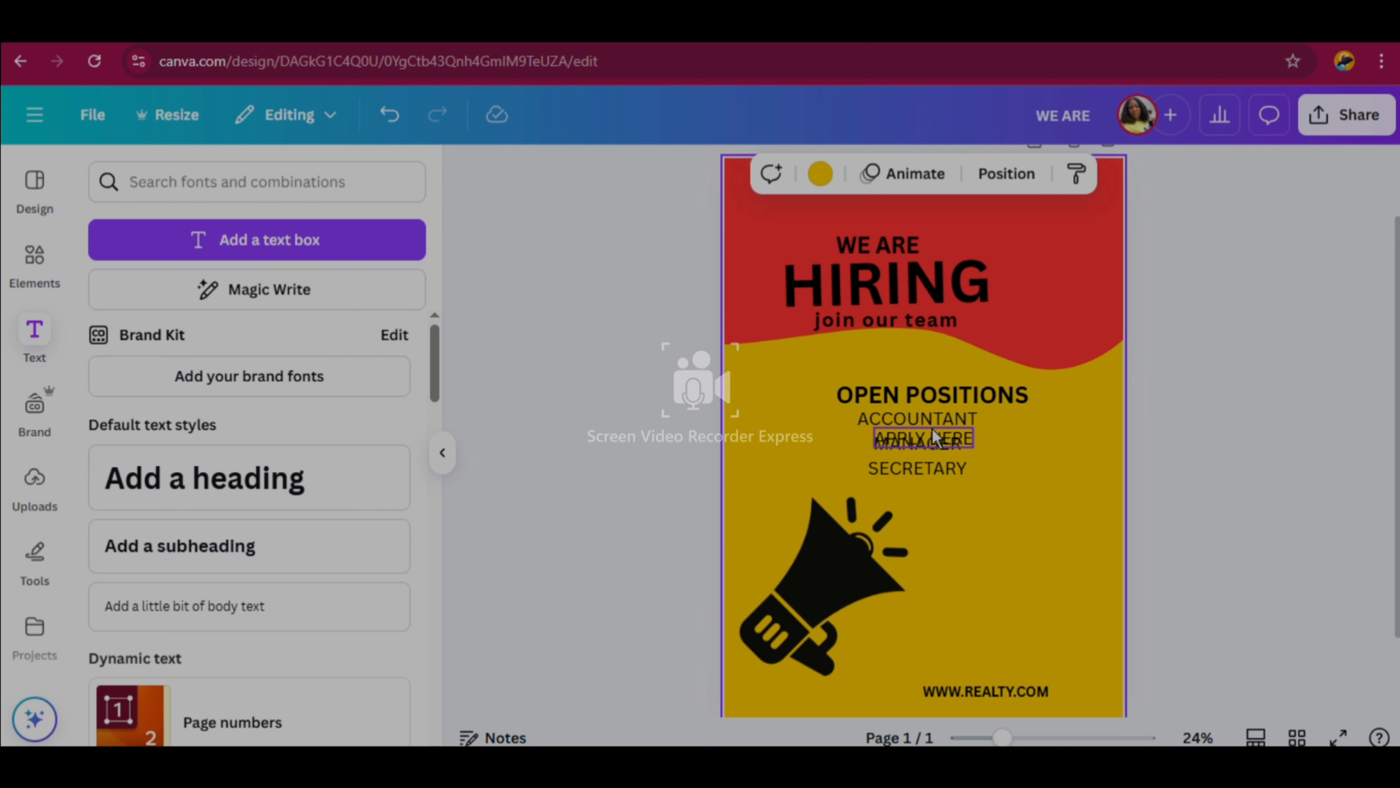
# Scale the "APPLY HERE" text to a font size of about 39.4 and place it just above the web address
pyautogui.click(936, 439)
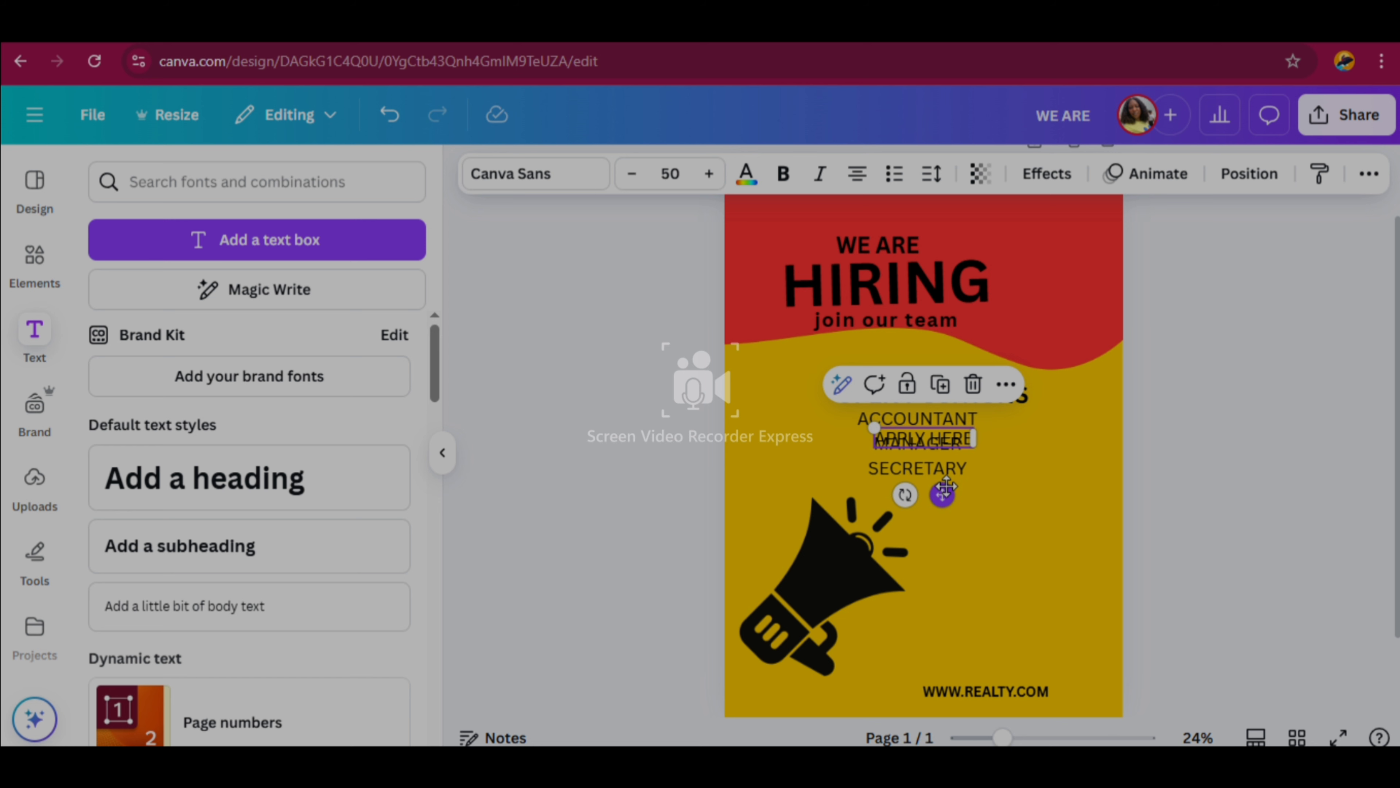
pyautogui.moveTo(945, 488); pyautogui.dragTo(1011, 708)
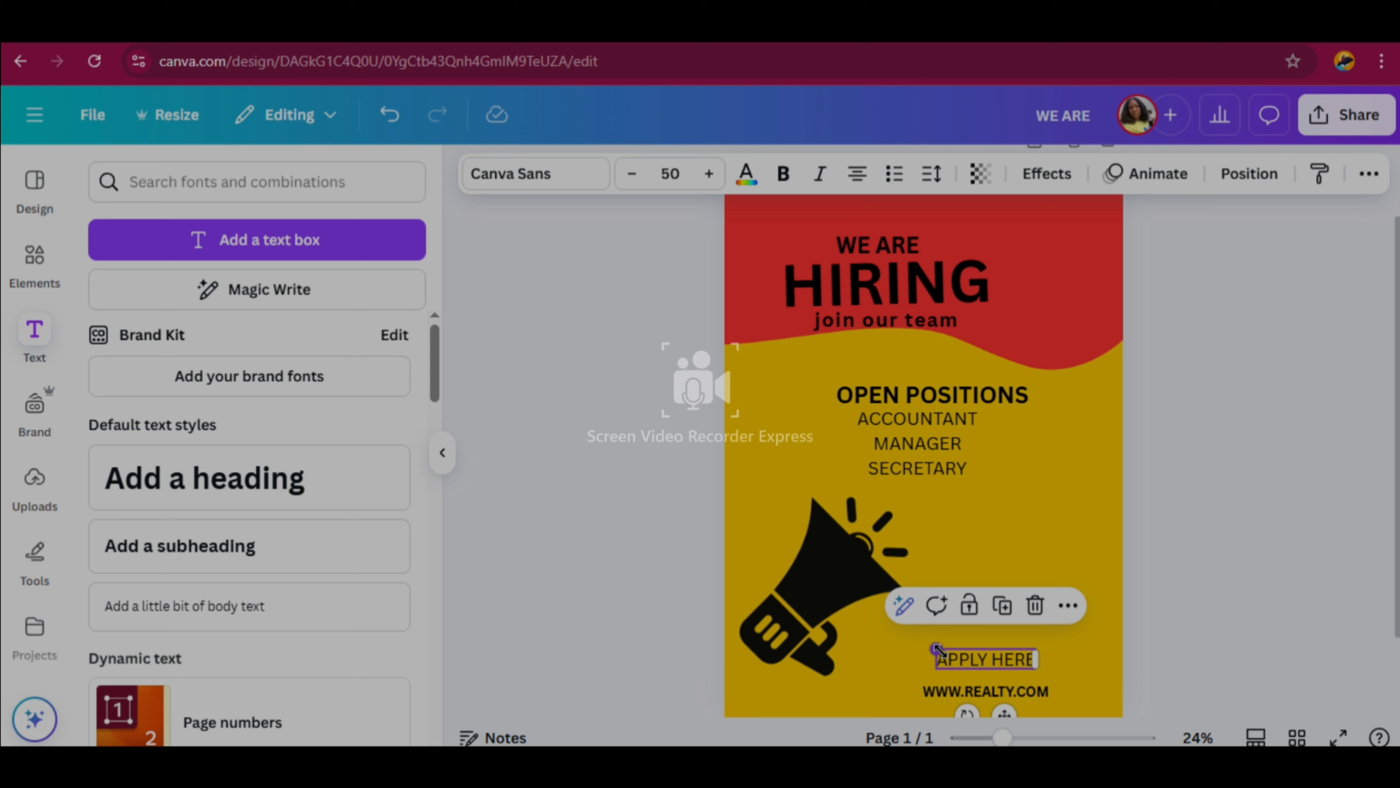
pyautogui.moveTo(937, 649); pyautogui.dragTo(957, 654)
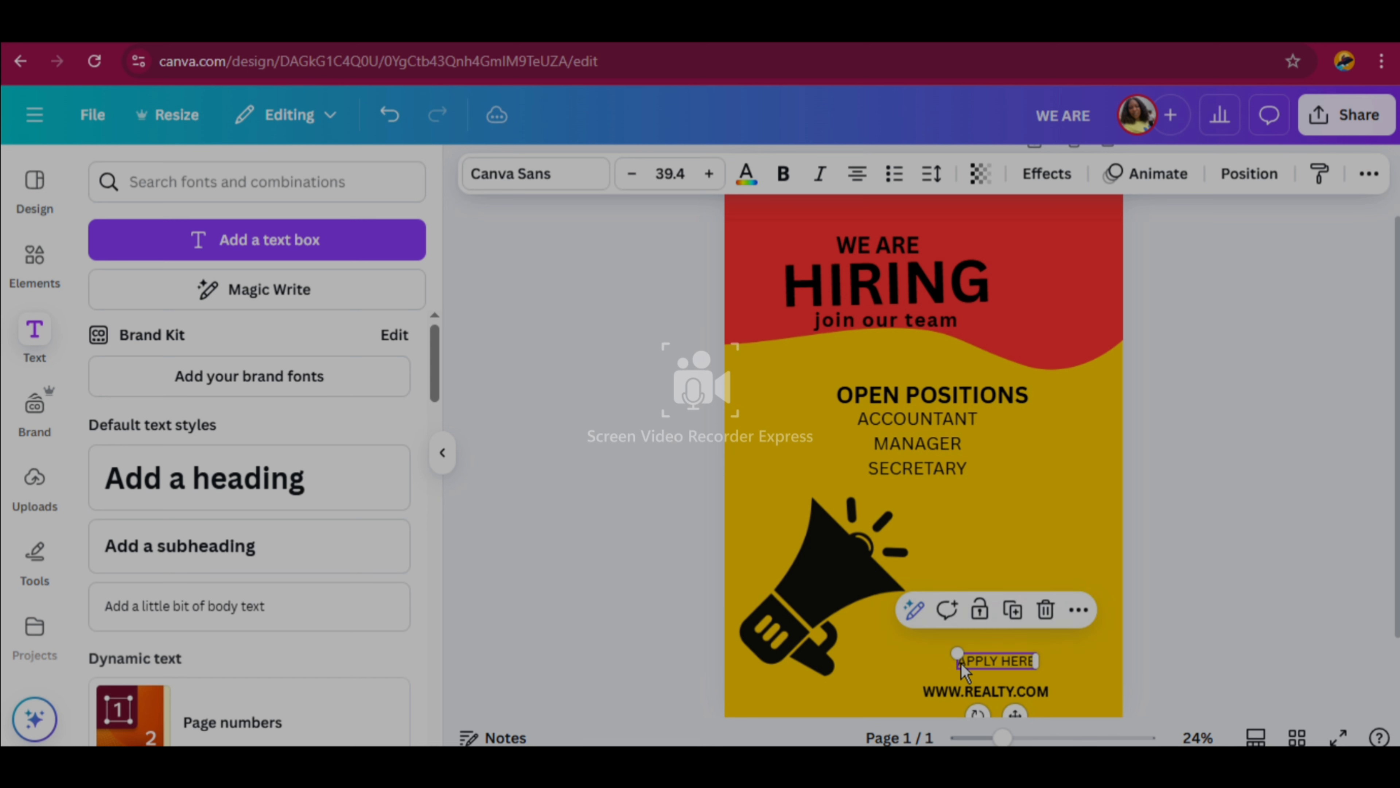
pyautogui.moveTo(1013, 714); pyautogui.dragTo(1009, 711)
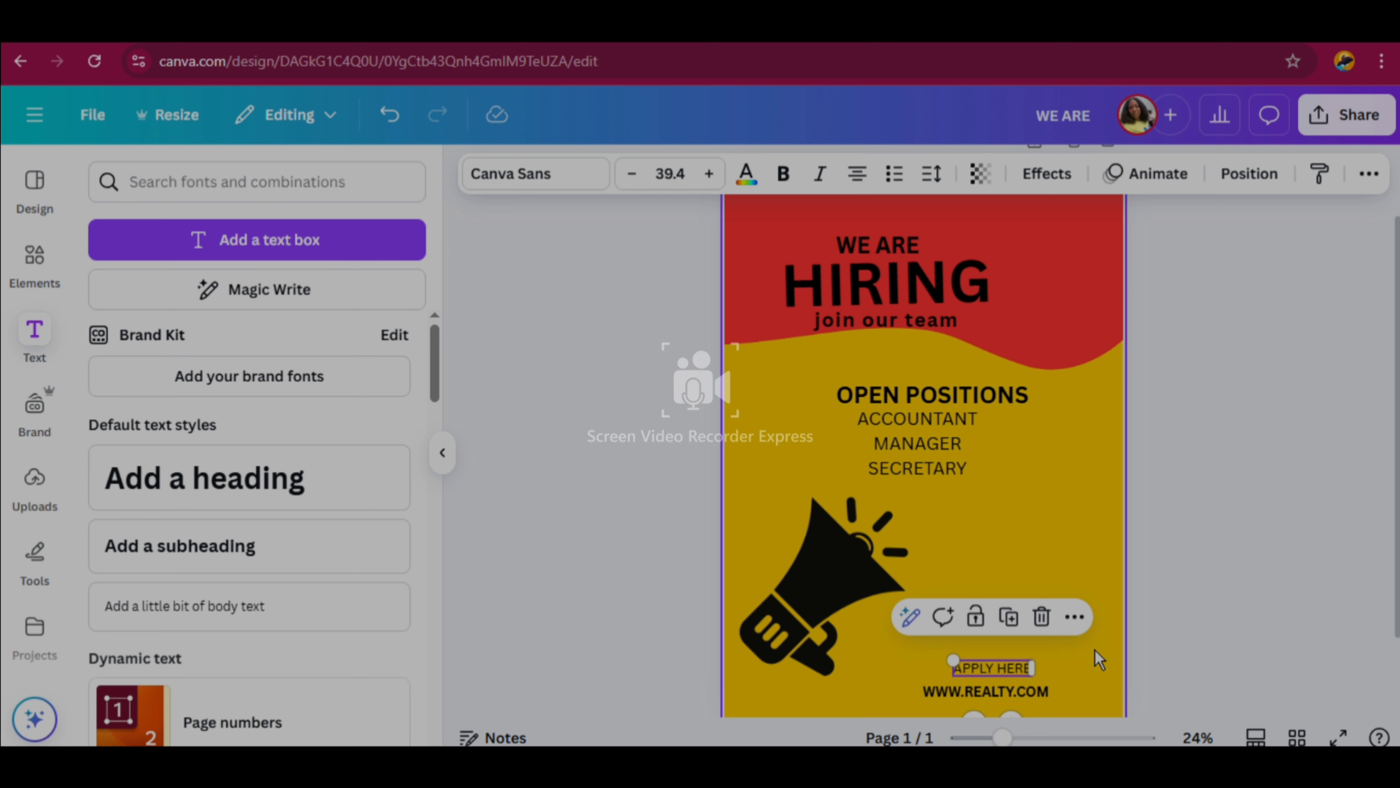
pyautogui.click(1099, 660)
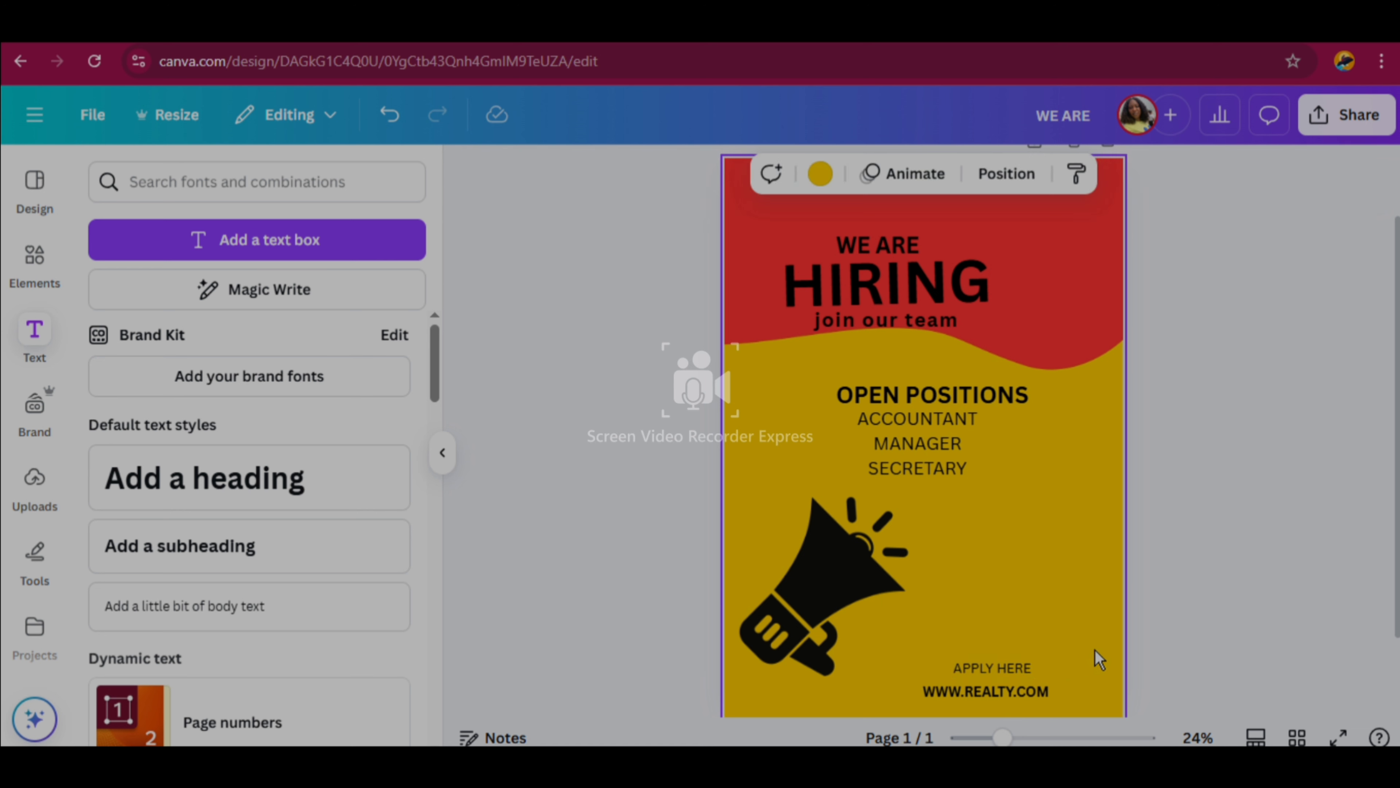
pyautogui.click(988, 672)
pyautogui.moveTo(989, 673); pyautogui.dragTo(986, 672)
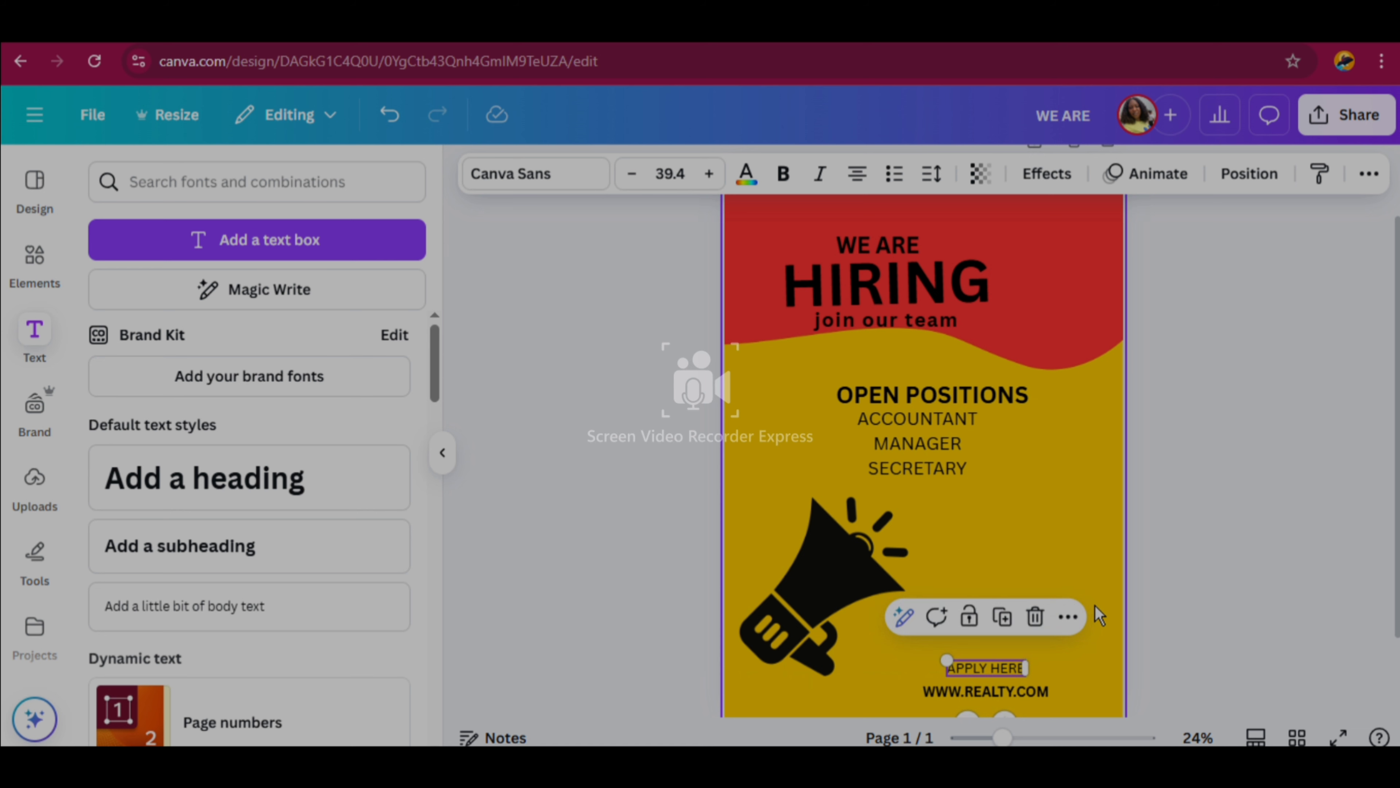
pyautogui.click(1099, 615)
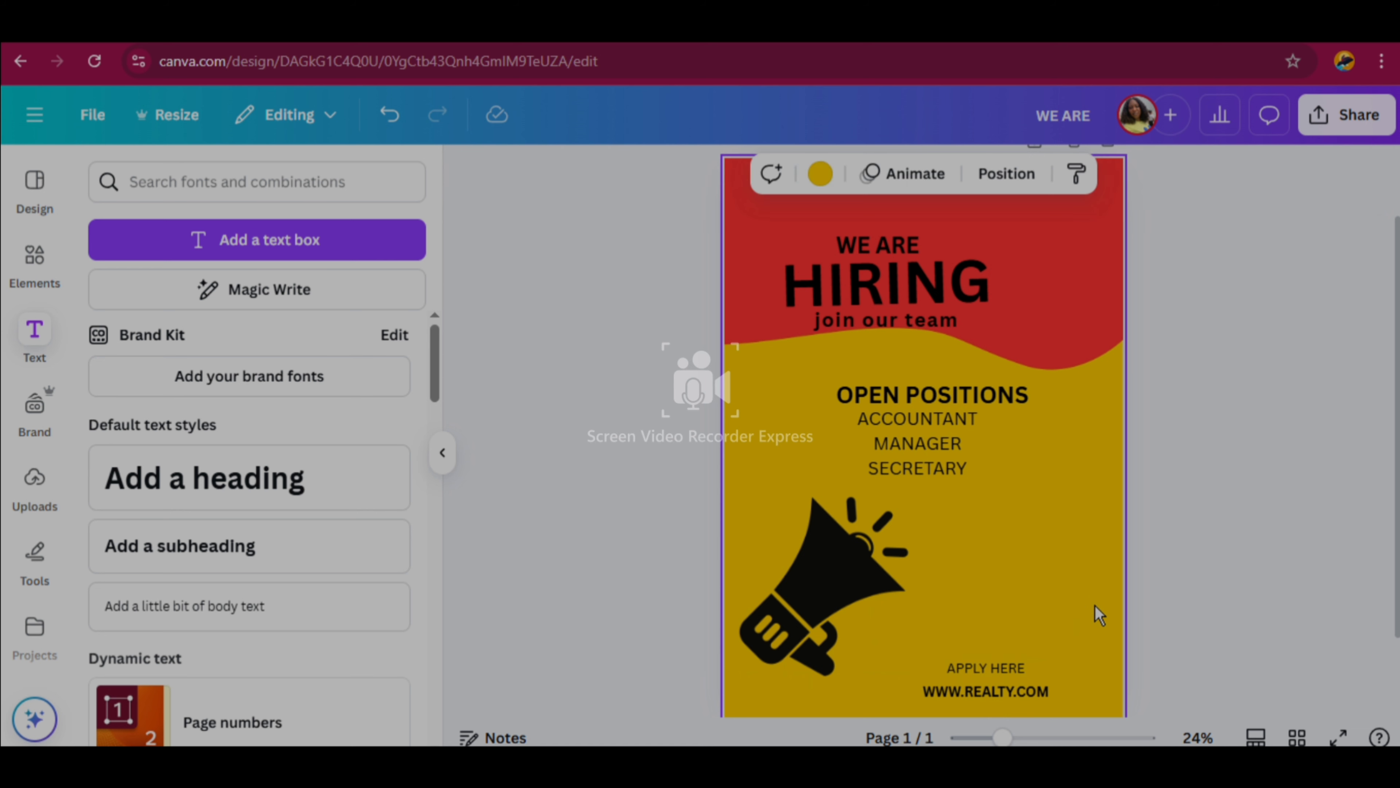
pyautogui.click(1007, 670)
pyautogui.moveTo(1007, 666); pyautogui.dragTo(1008, 673)
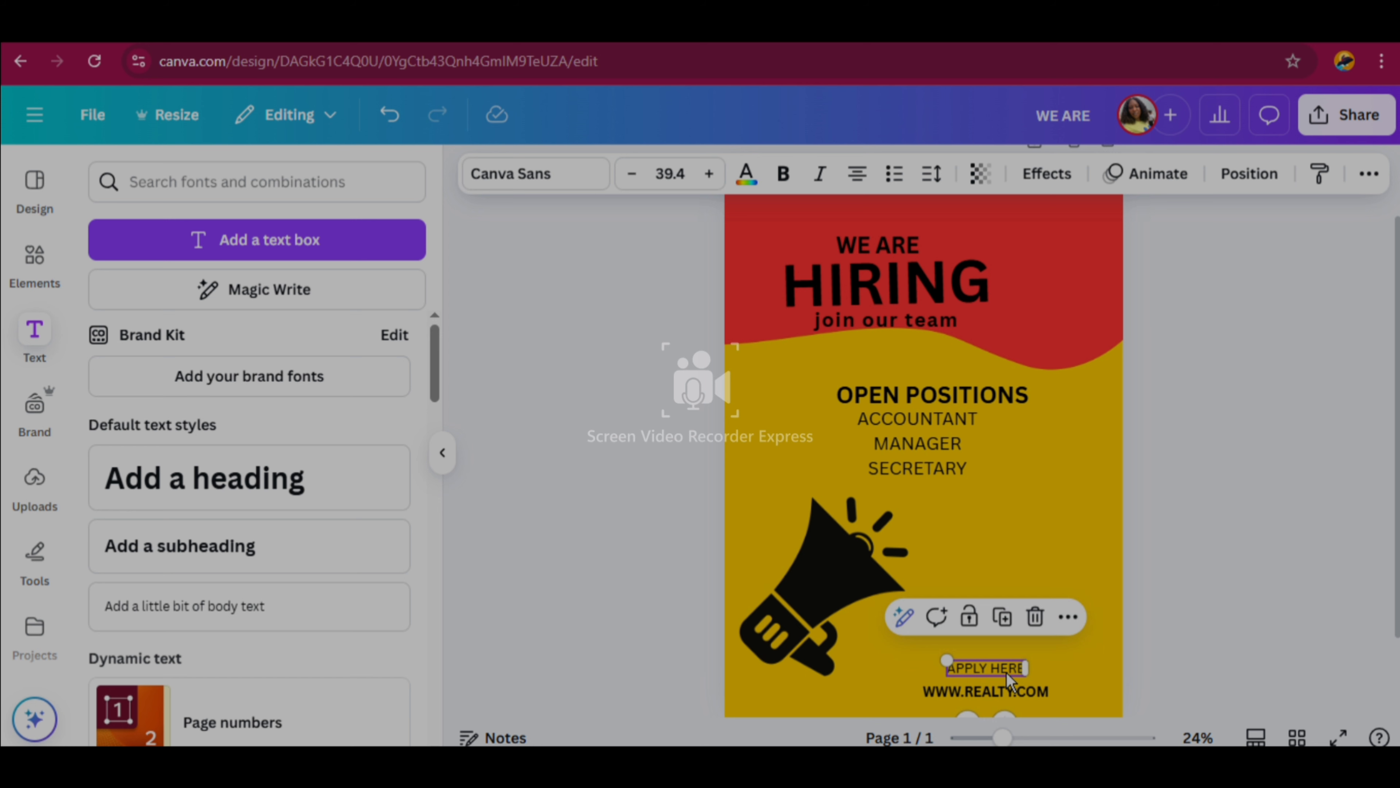
pyautogui.click(1106, 631)
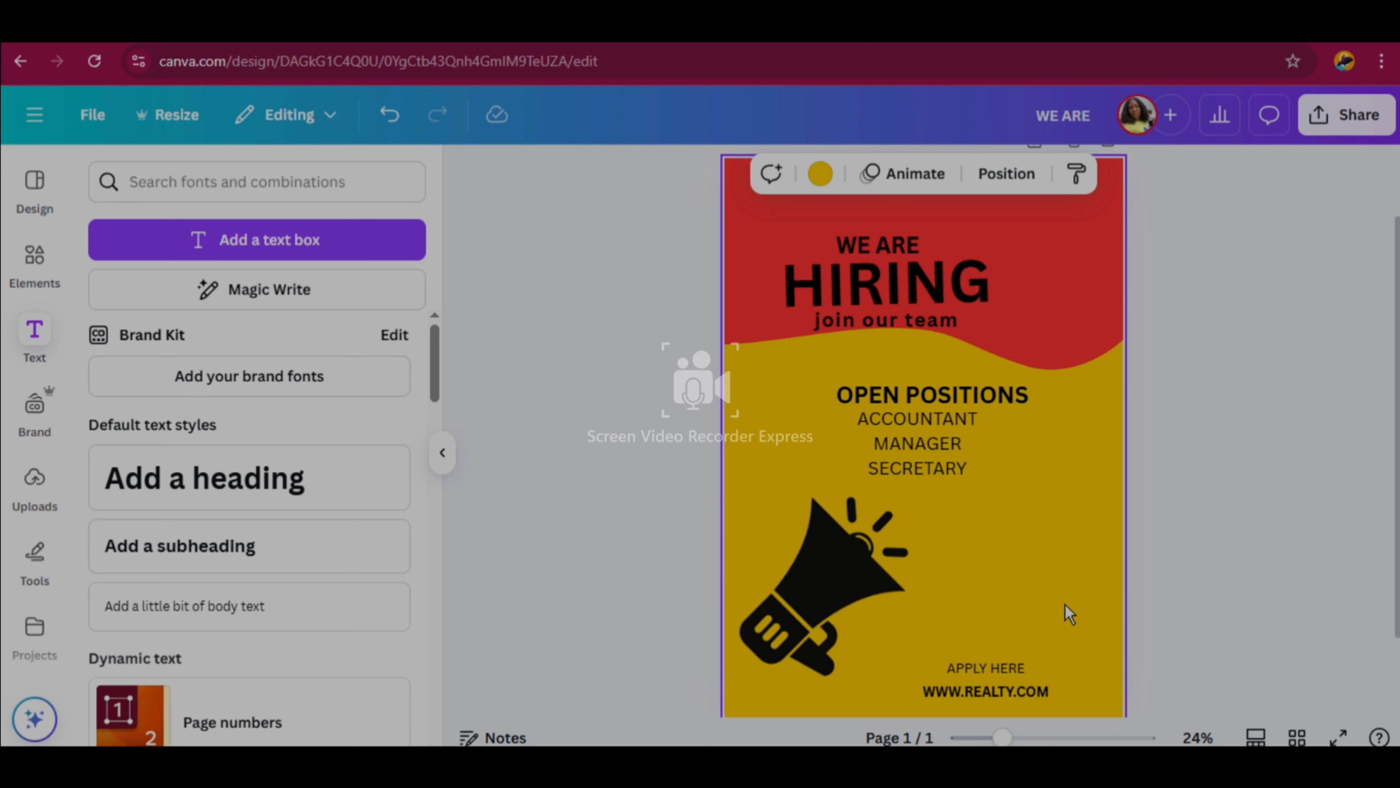
# Move "HIRING" slightly right and straighten its tilt, and shift "WE ARE" right to match
pyautogui.click(904, 292)
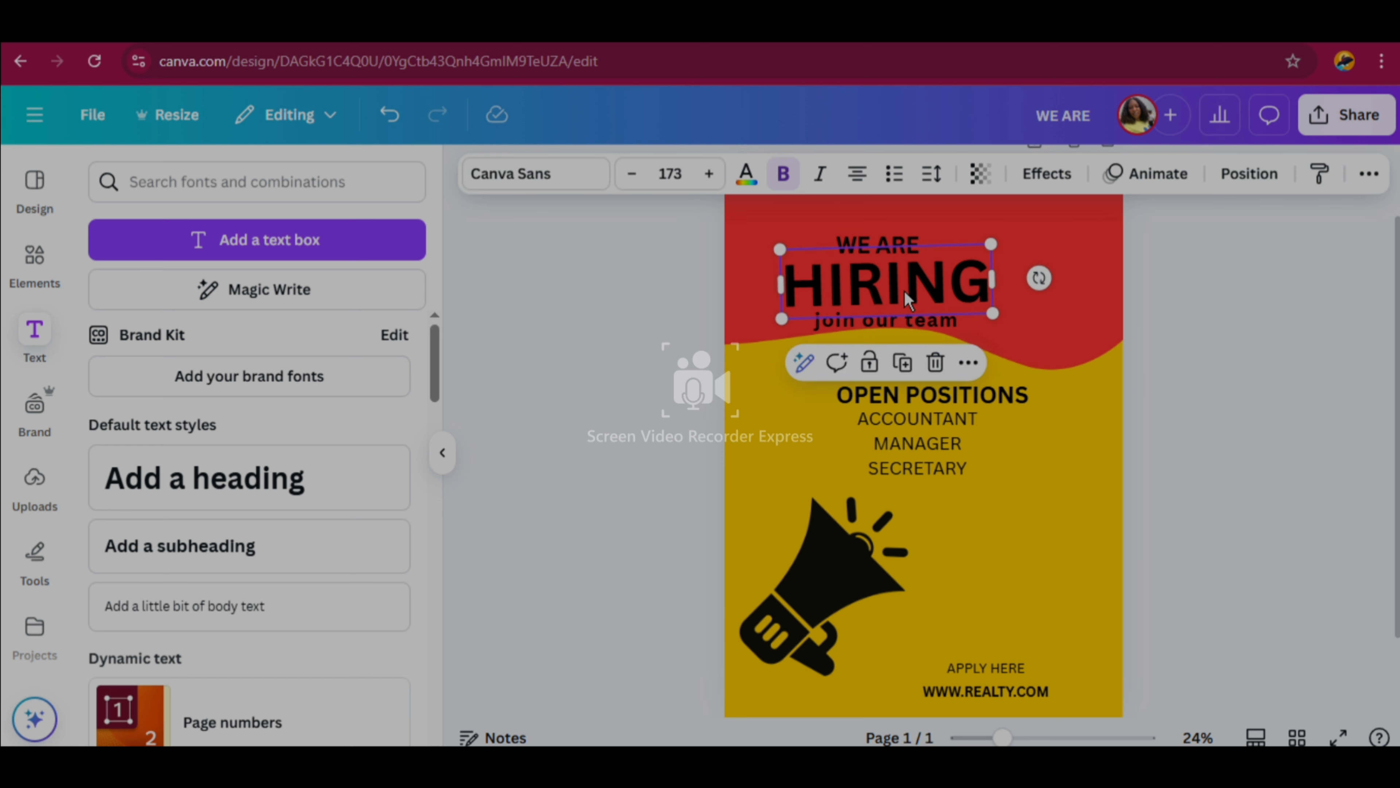
pyautogui.moveTo(904, 291); pyautogui.dragTo(924, 297)
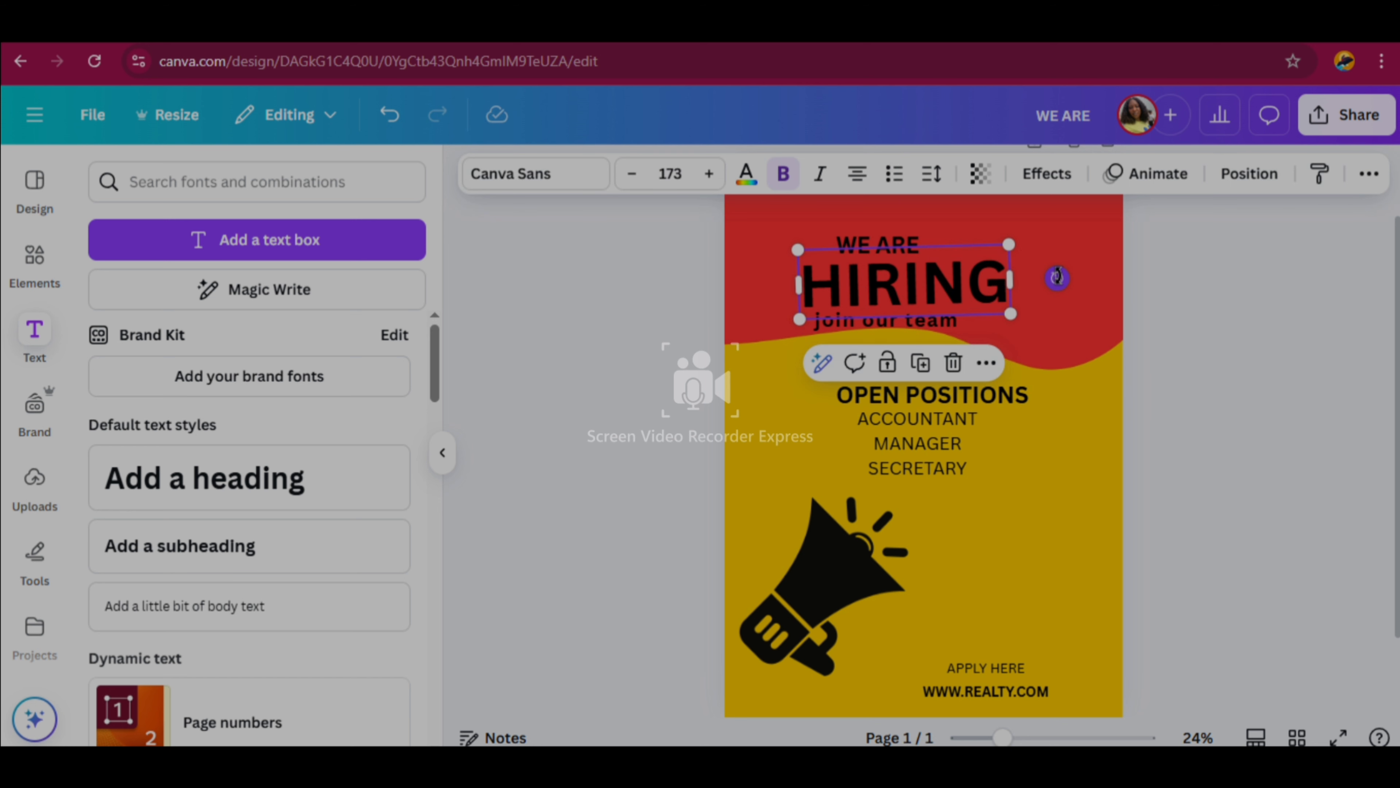
pyautogui.moveTo(1057, 276); pyautogui.dragTo(1056, 278)
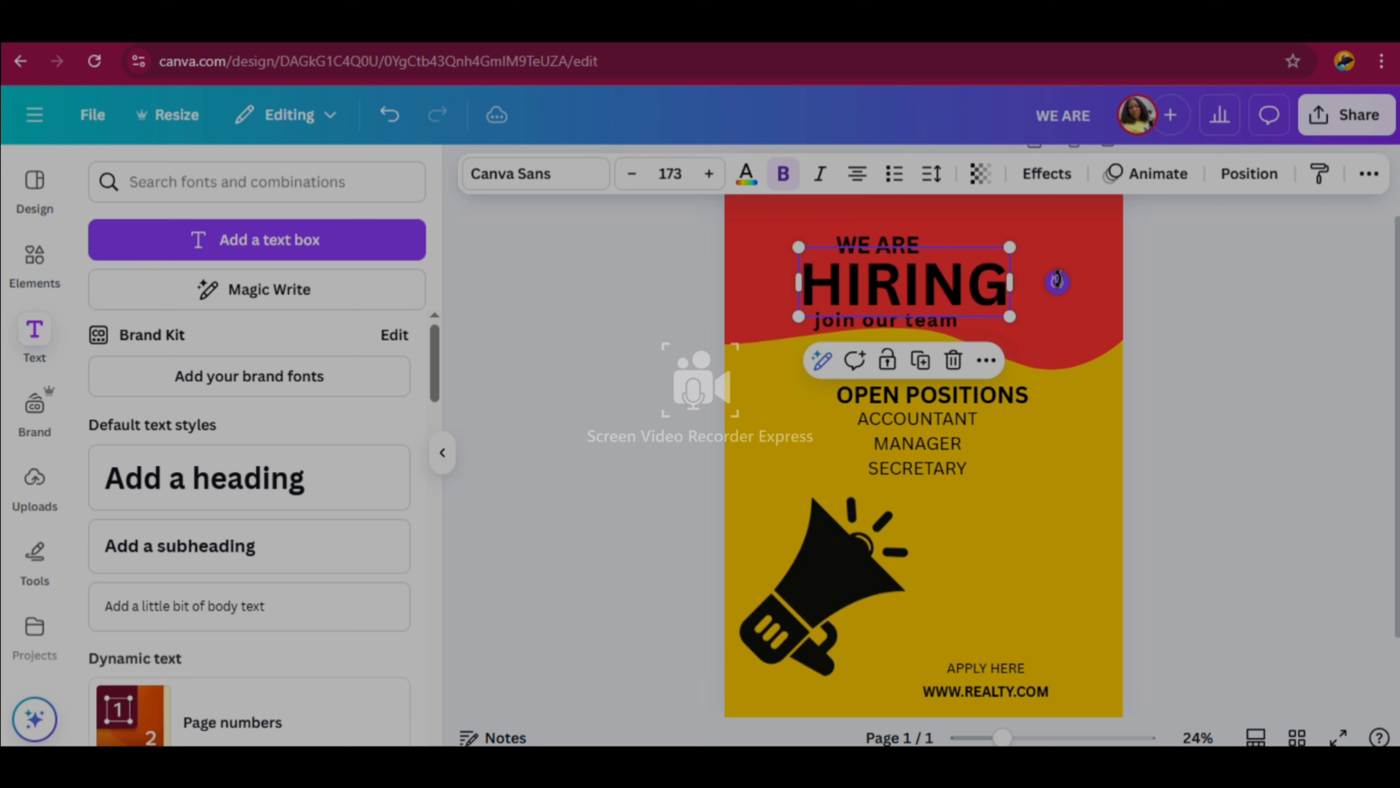
pyautogui.click(914, 245)
pyautogui.moveTo(914, 245); pyautogui.dragTo(932, 238)
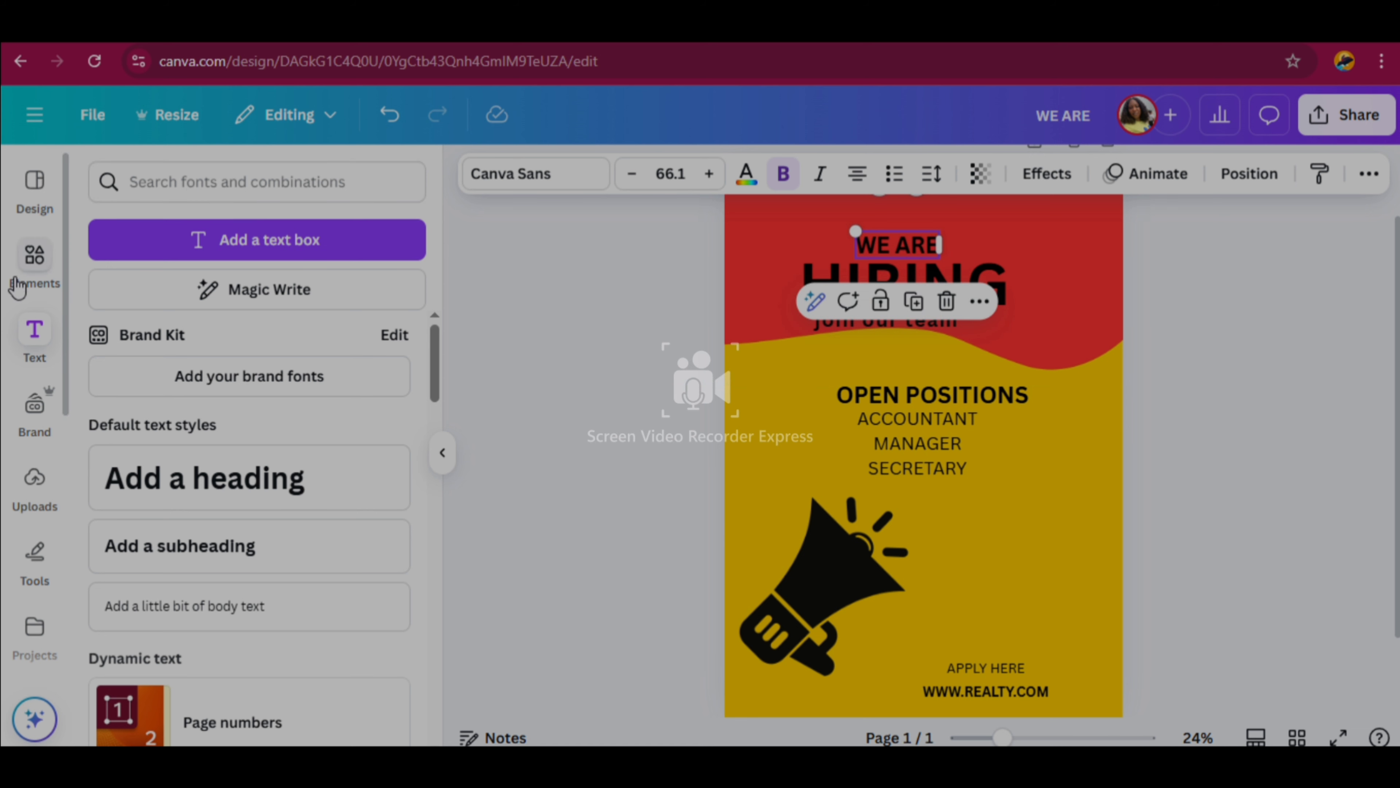
# Search the element graphics for "SPARKLE" and add the black burst-lines graphic to the poster
pyautogui.click(55, 250)
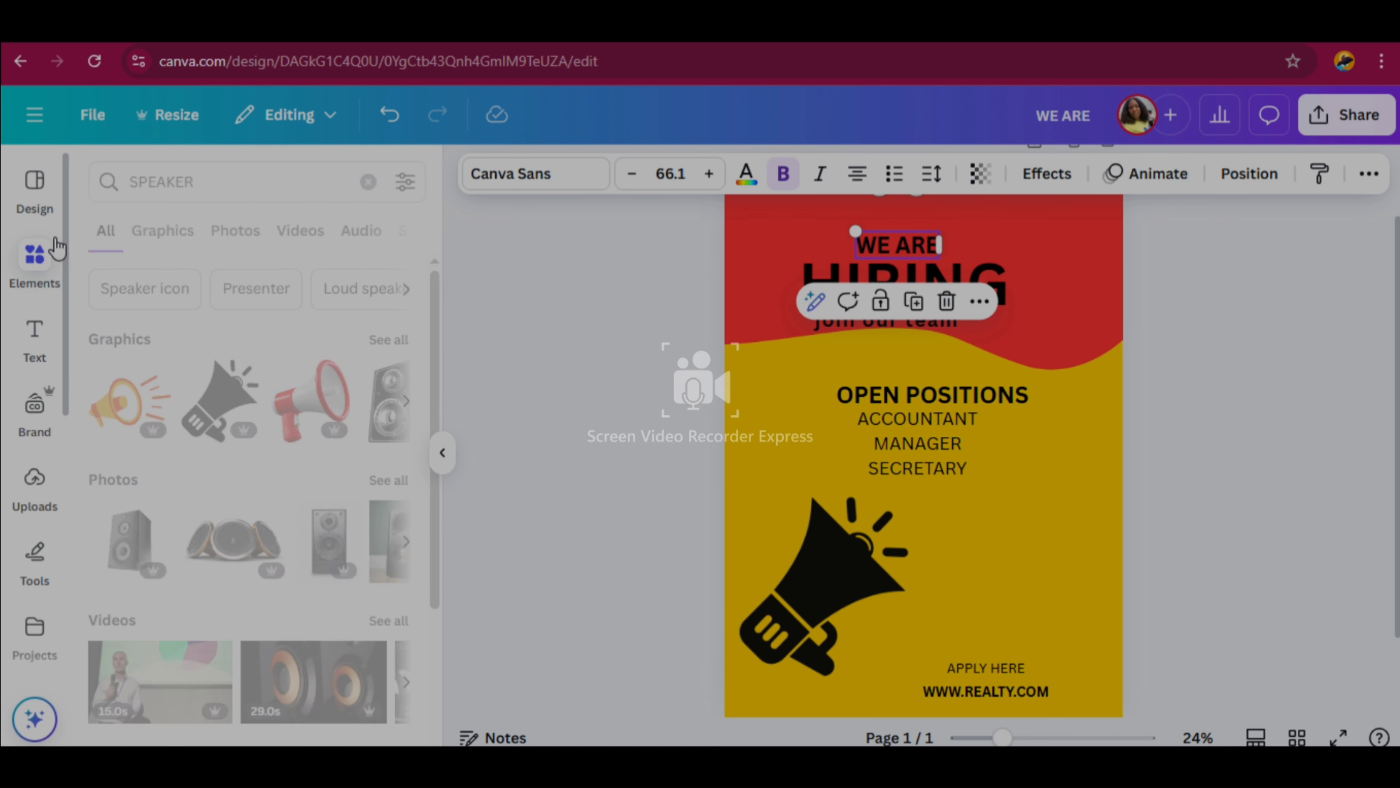
pyautogui.click(207, 181)
pyautogui.press('BackSpace')
pyautogui.press('BackSpace')
pyautogui.press('BackSpace')
pyautogui.press('BackSpace')
pyautogui.press('BackSpace')
pyautogui.press('BackSpace')
pyautogui.press('BackSpace')
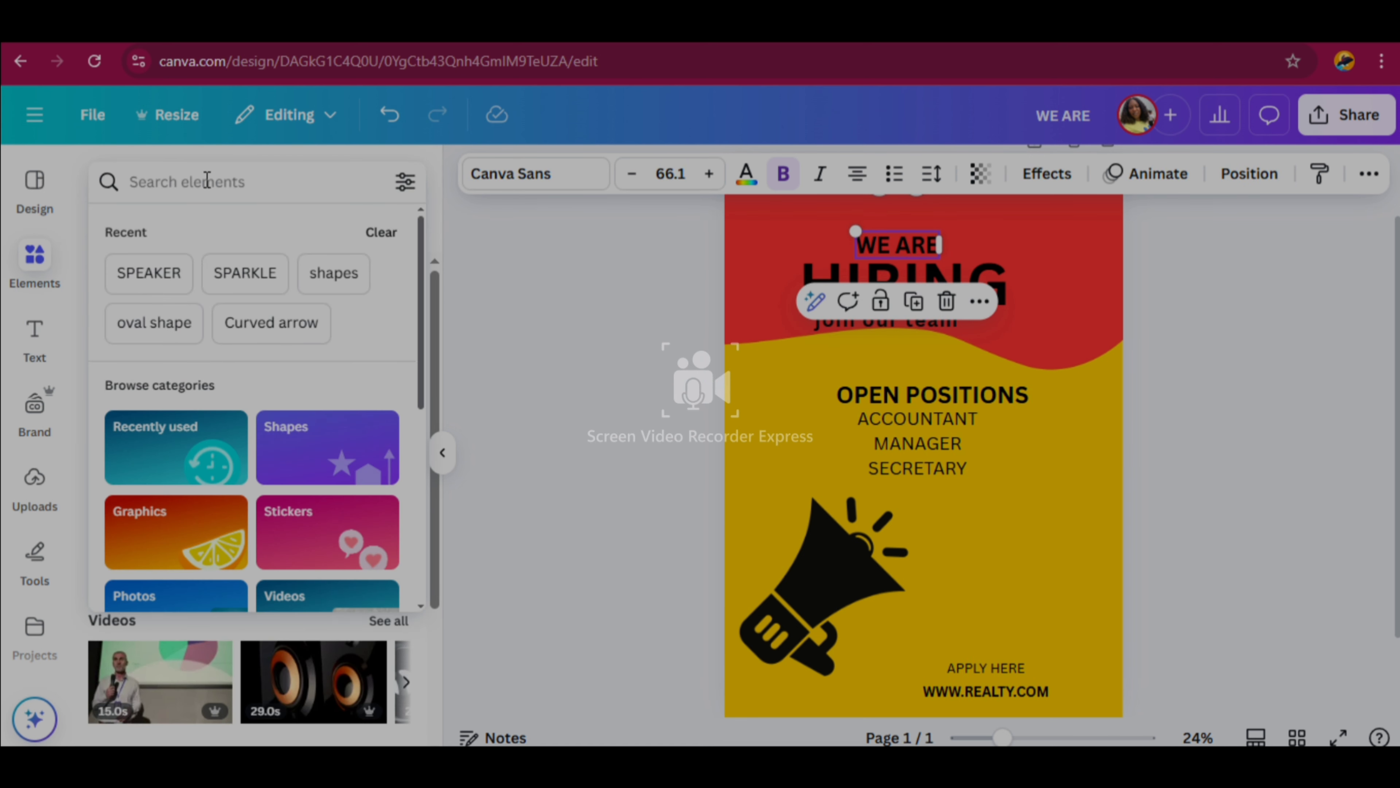
pyautogui.write('SPARKL')
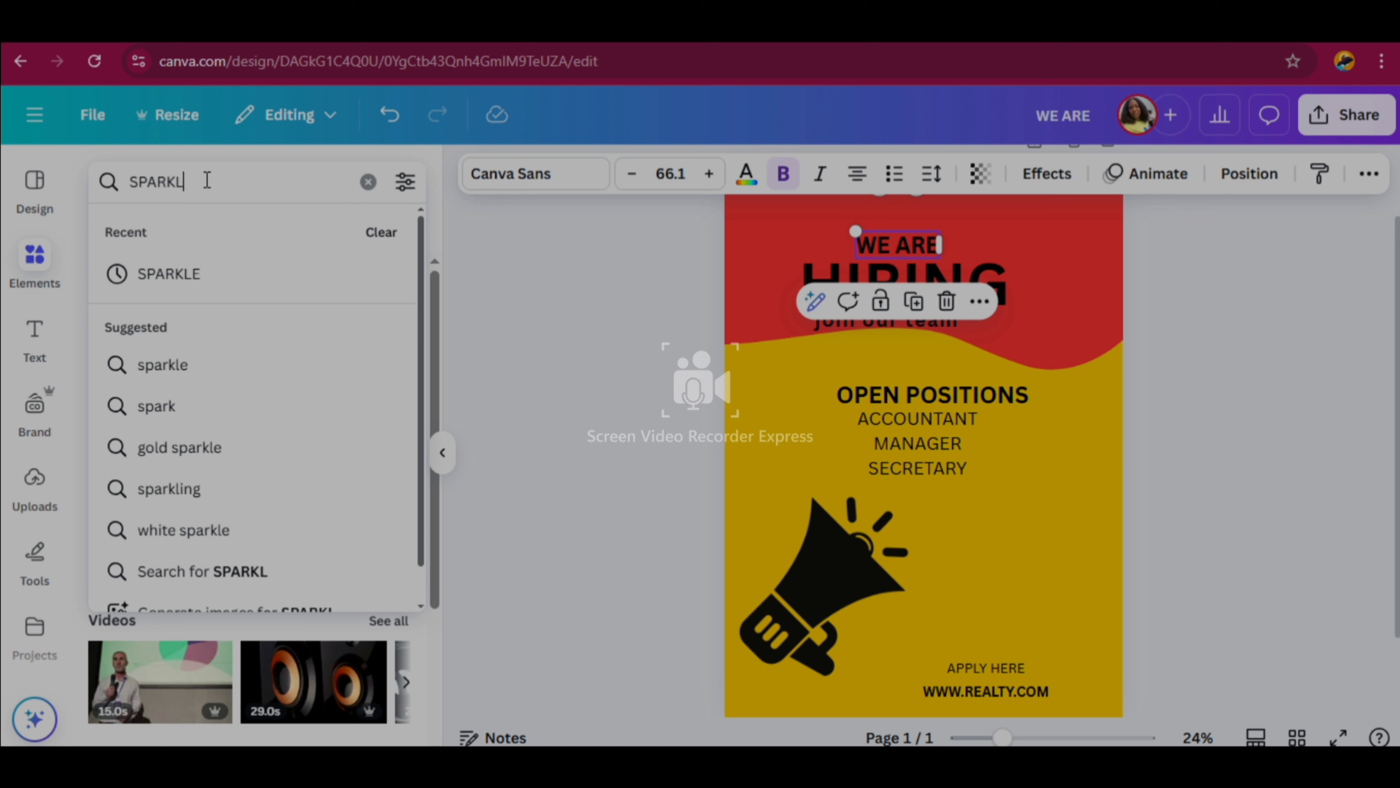
pyautogui.write('E')
pyautogui.press('Return')
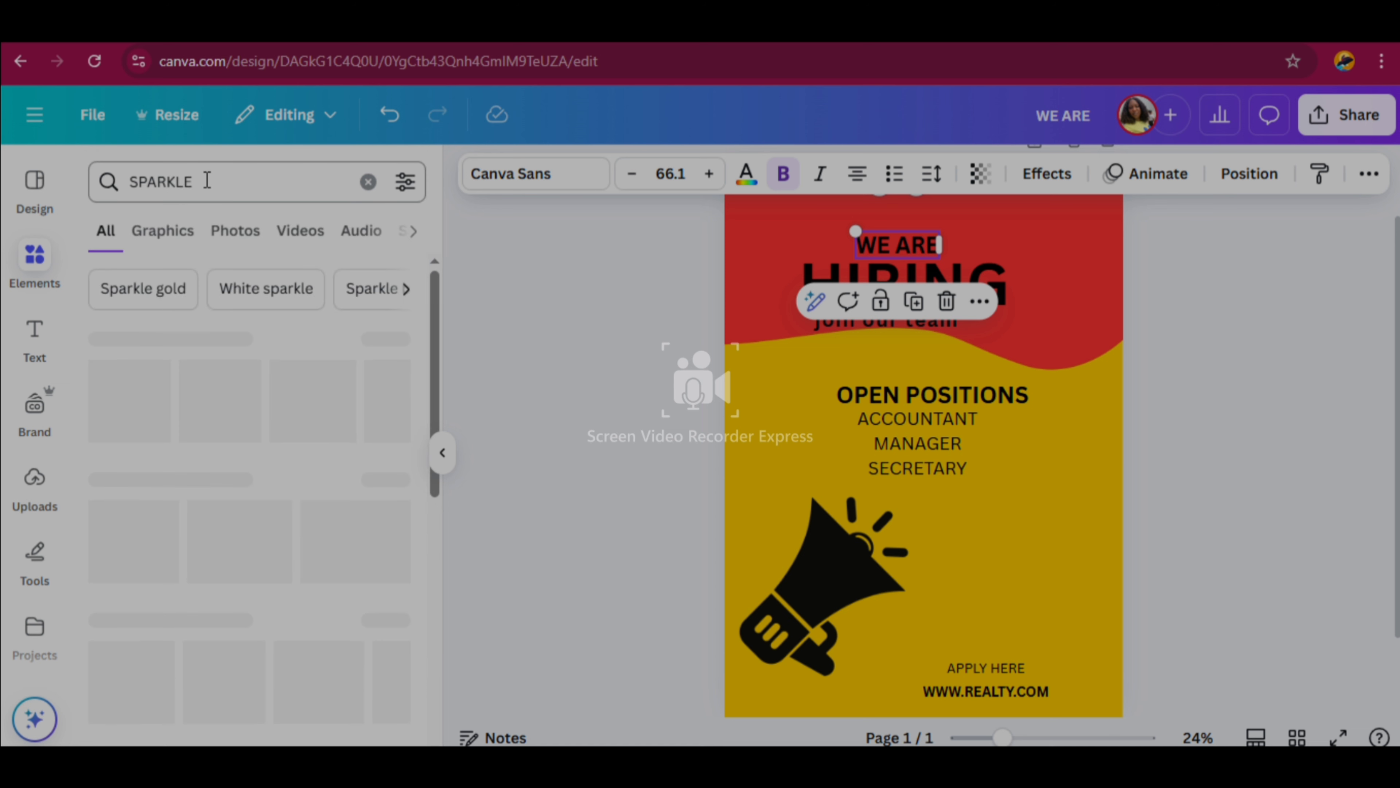
pyautogui.click(176, 231)
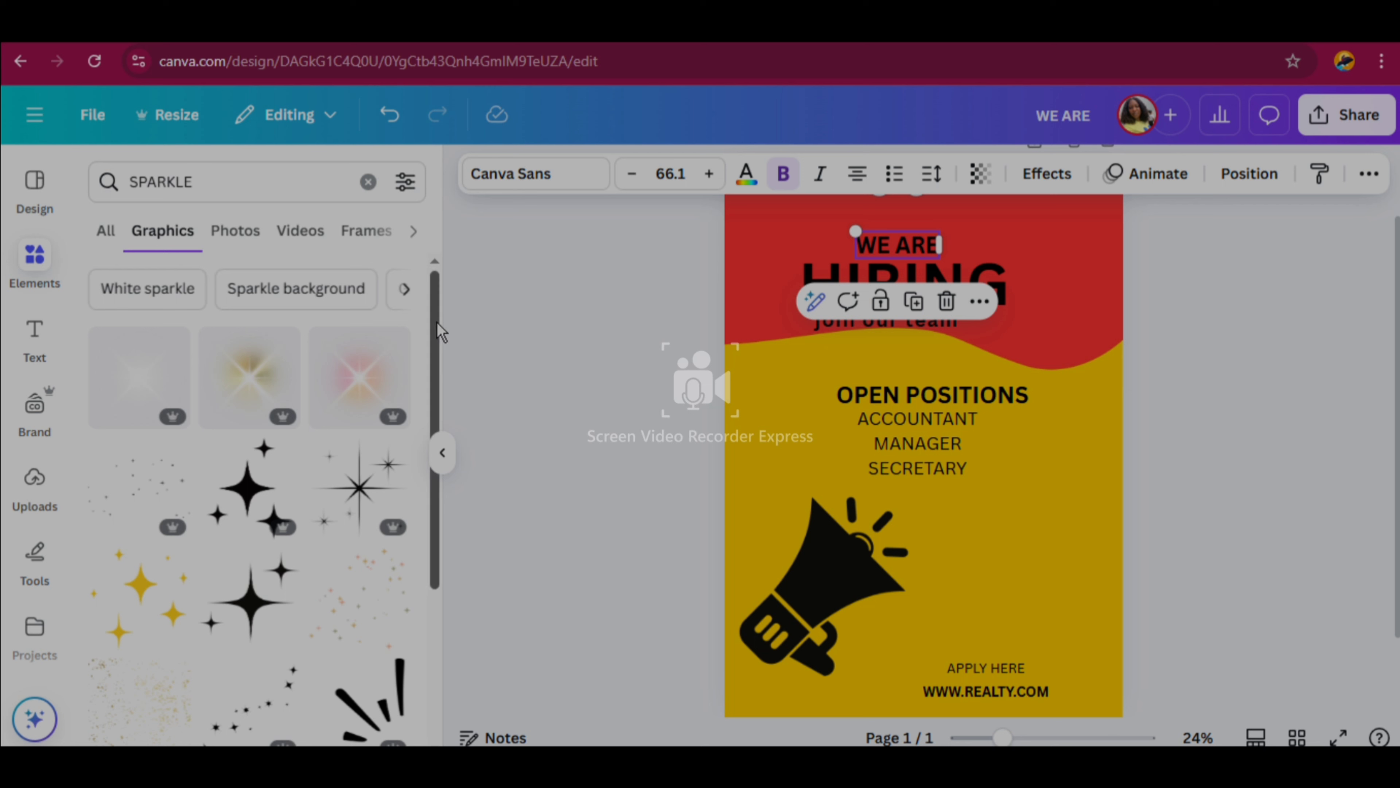
pyautogui.moveTo(437, 322); pyautogui.dragTo(440, 438)
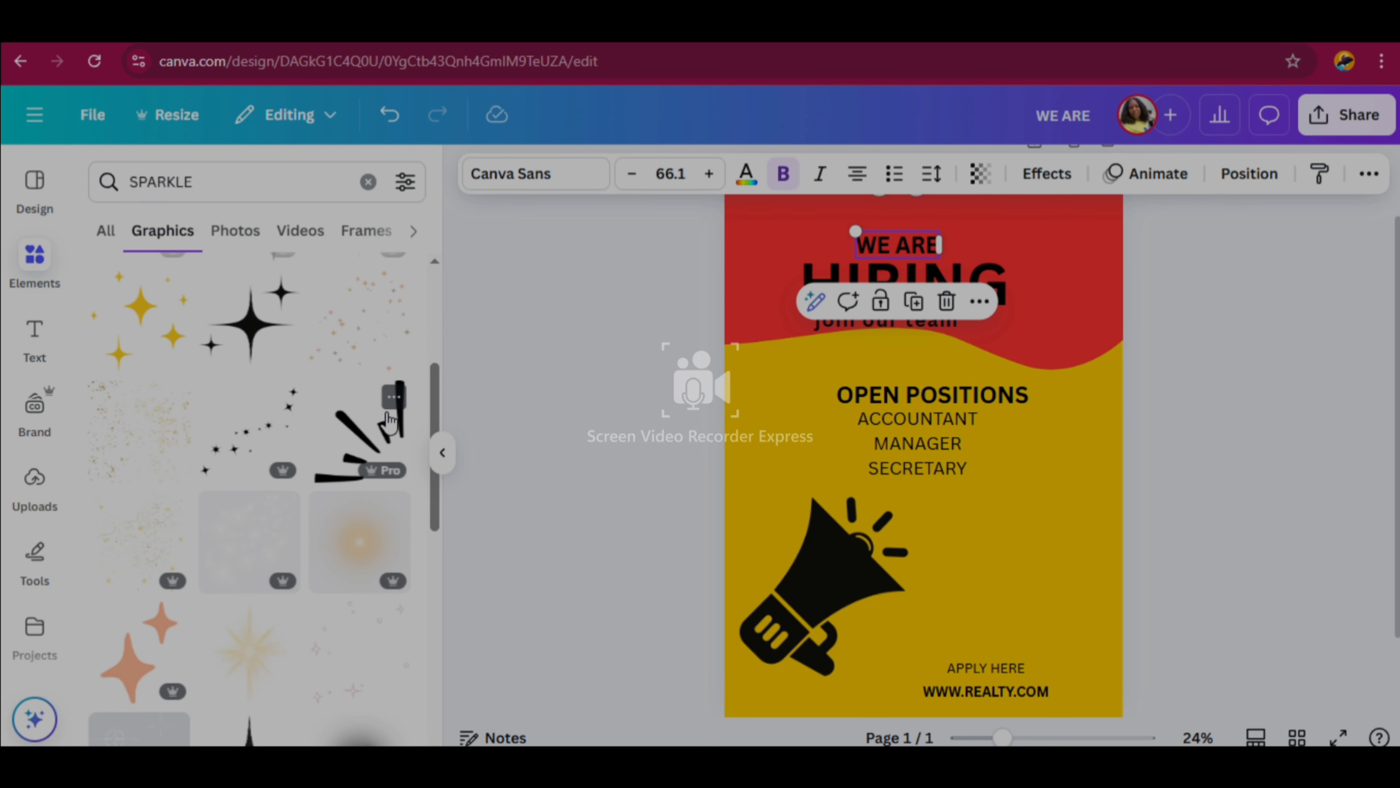
pyautogui.click(389, 422)
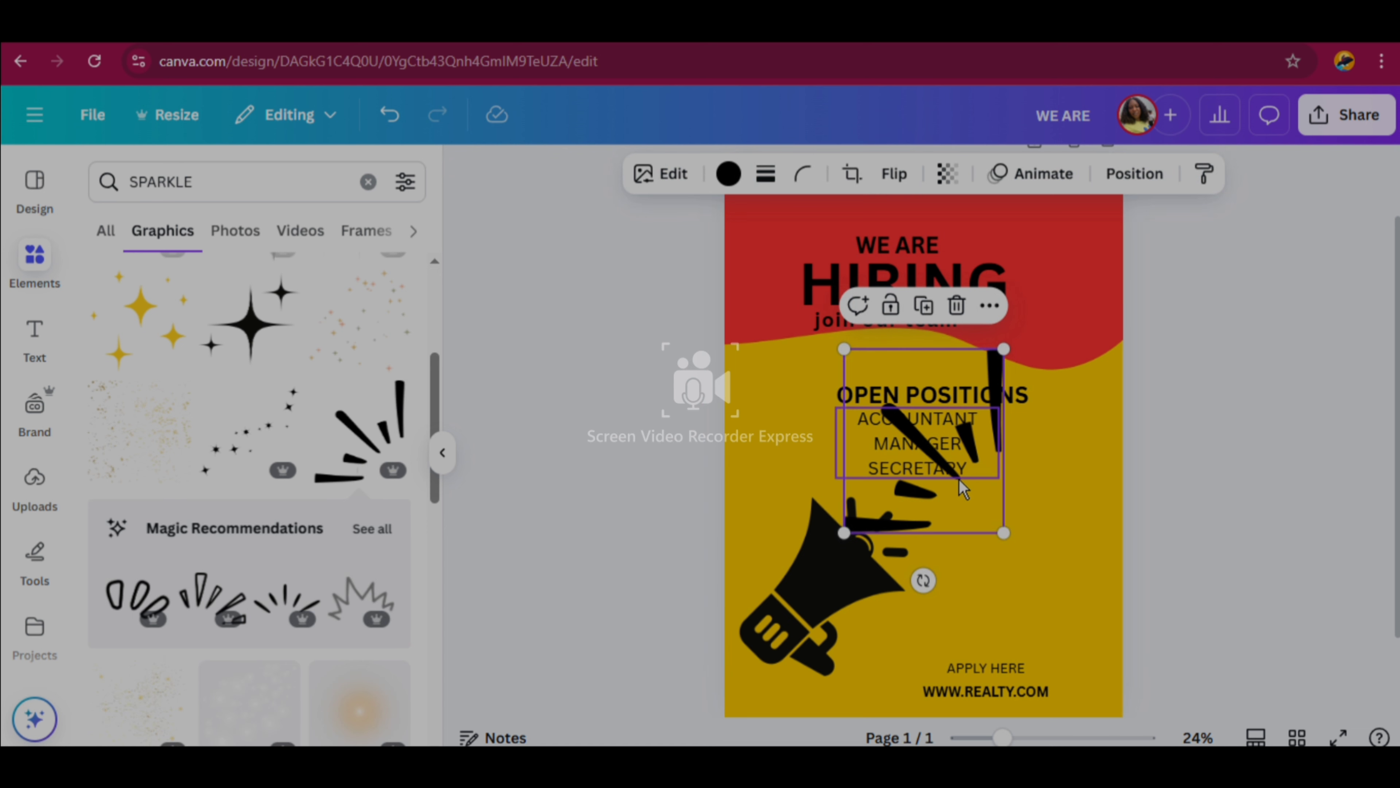
# Move the burst-lines graphic to the red header's upper-right corner, rotate it about a quarter turn counterclockwise and shrink it to clear the text
pyautogui.moveTo(964, 489); pyautogui.dragTo(1069, 293)
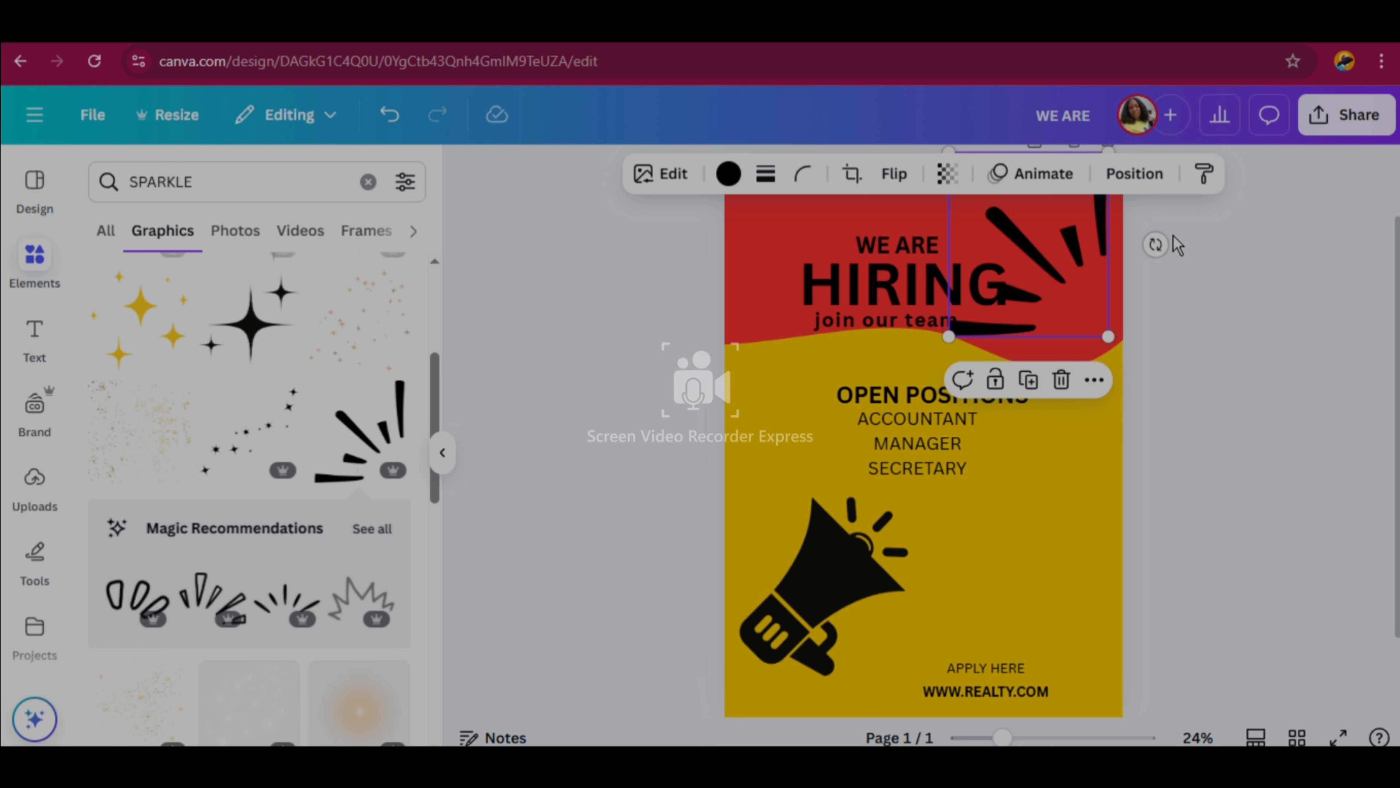
pyautogui.moveTo(1156, 244); pyautogui.dragTo(893, 237)
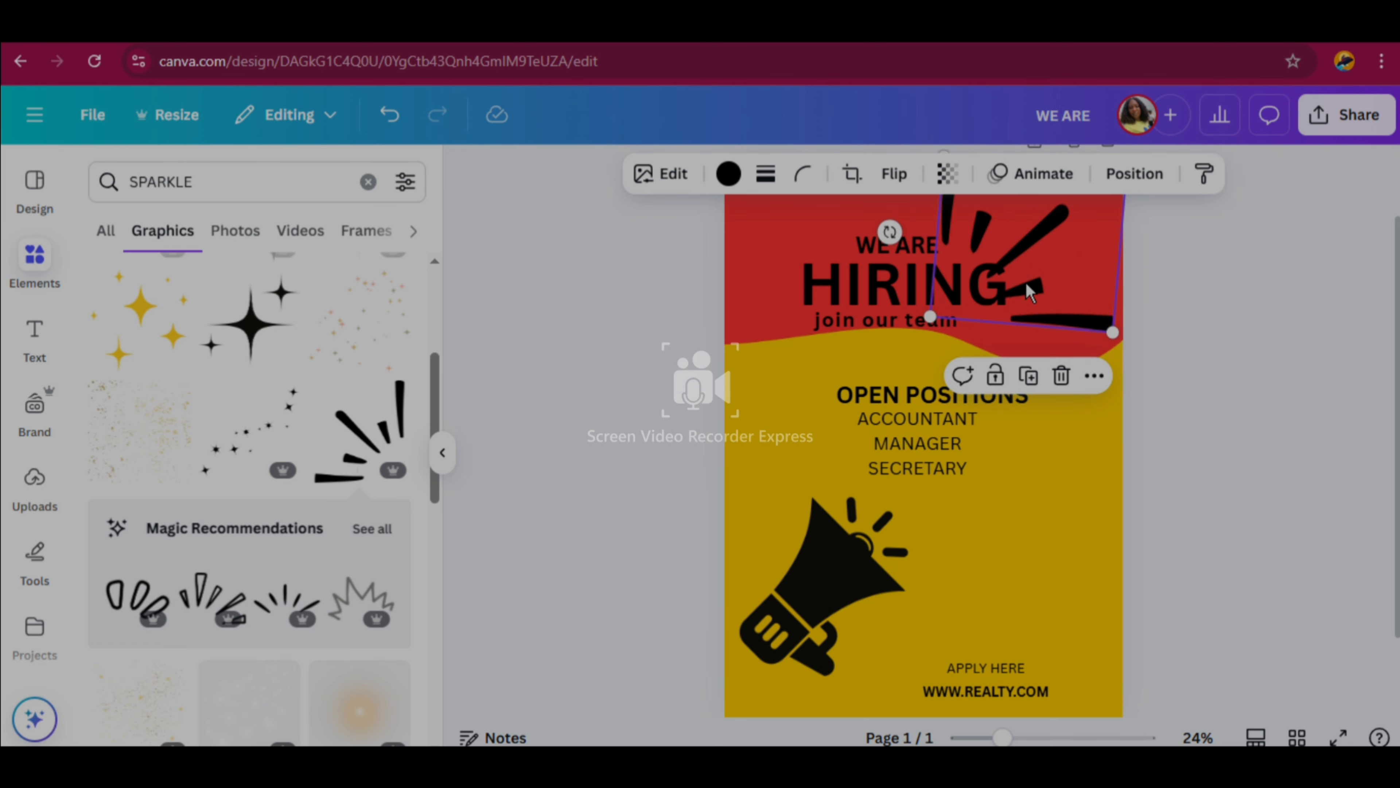
pyautogui.moveTo(932, 317); pyautogui.dragTo(1028, 269)
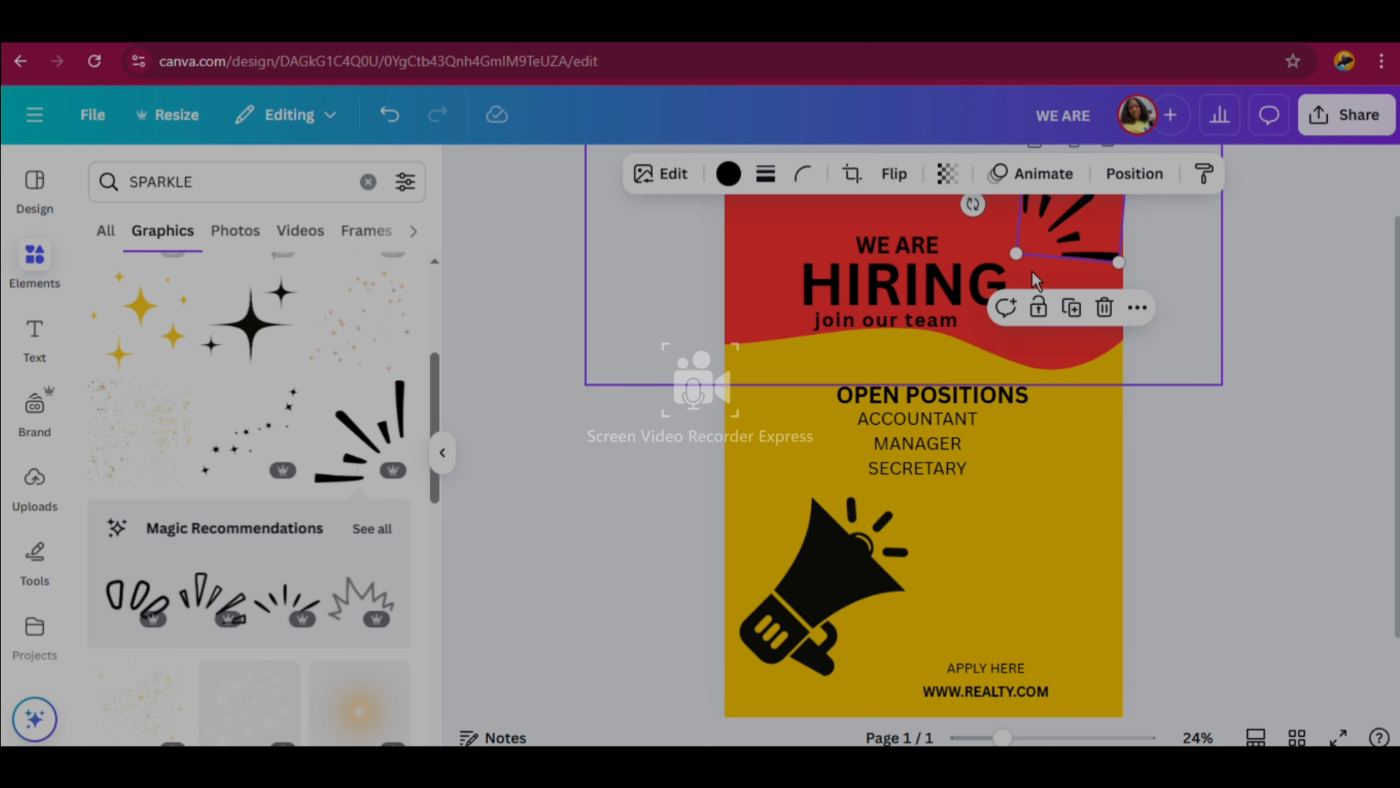
pyautogui.click(1223, 346)
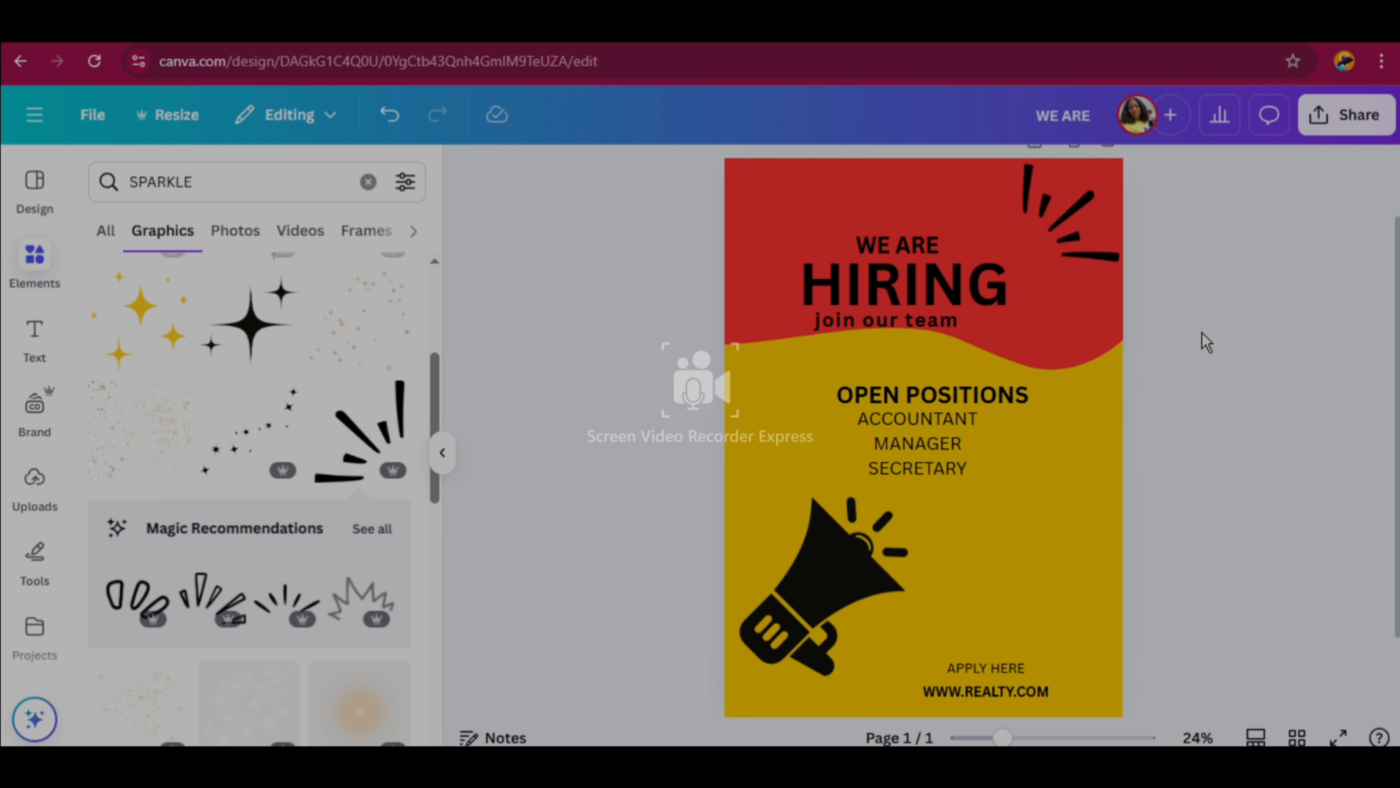
pyautogui.click(1067, 241)
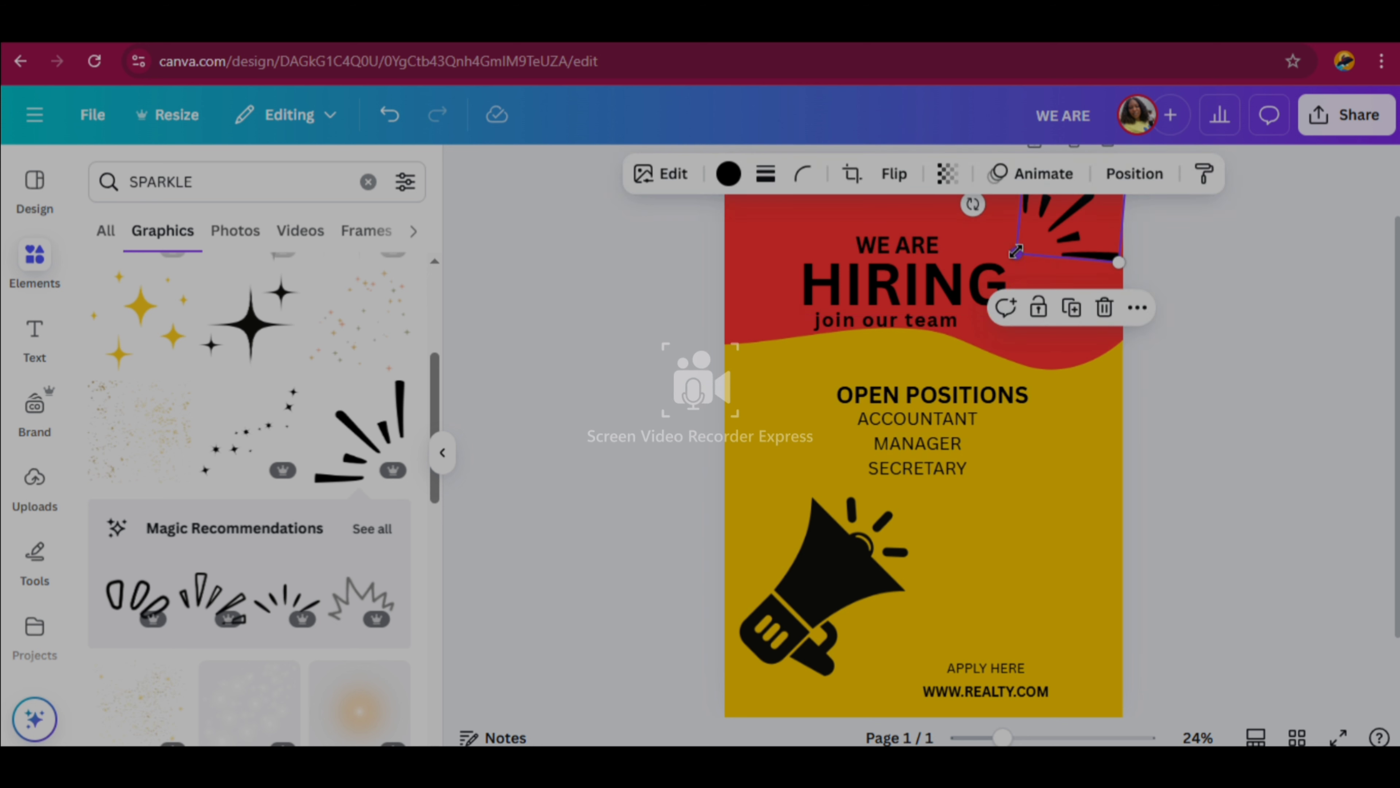
pyautogui.moveTo(1016, 251); pyautogui.dragTo(1009, 257)
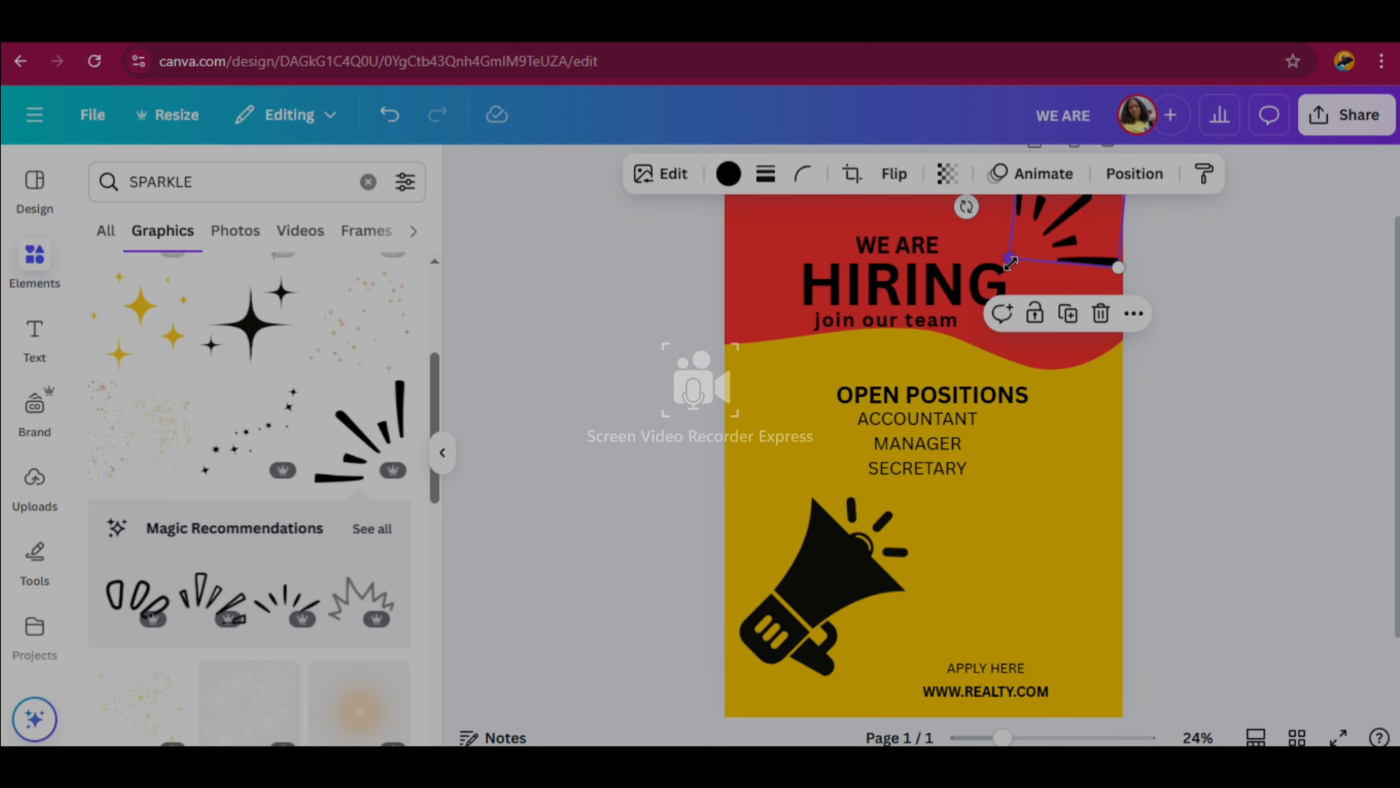
# Enlarge the megaphone graphic toward the poster's bottom edge to about 21.2 wide by 22.1 high
pyautogui.click(1332, 264)
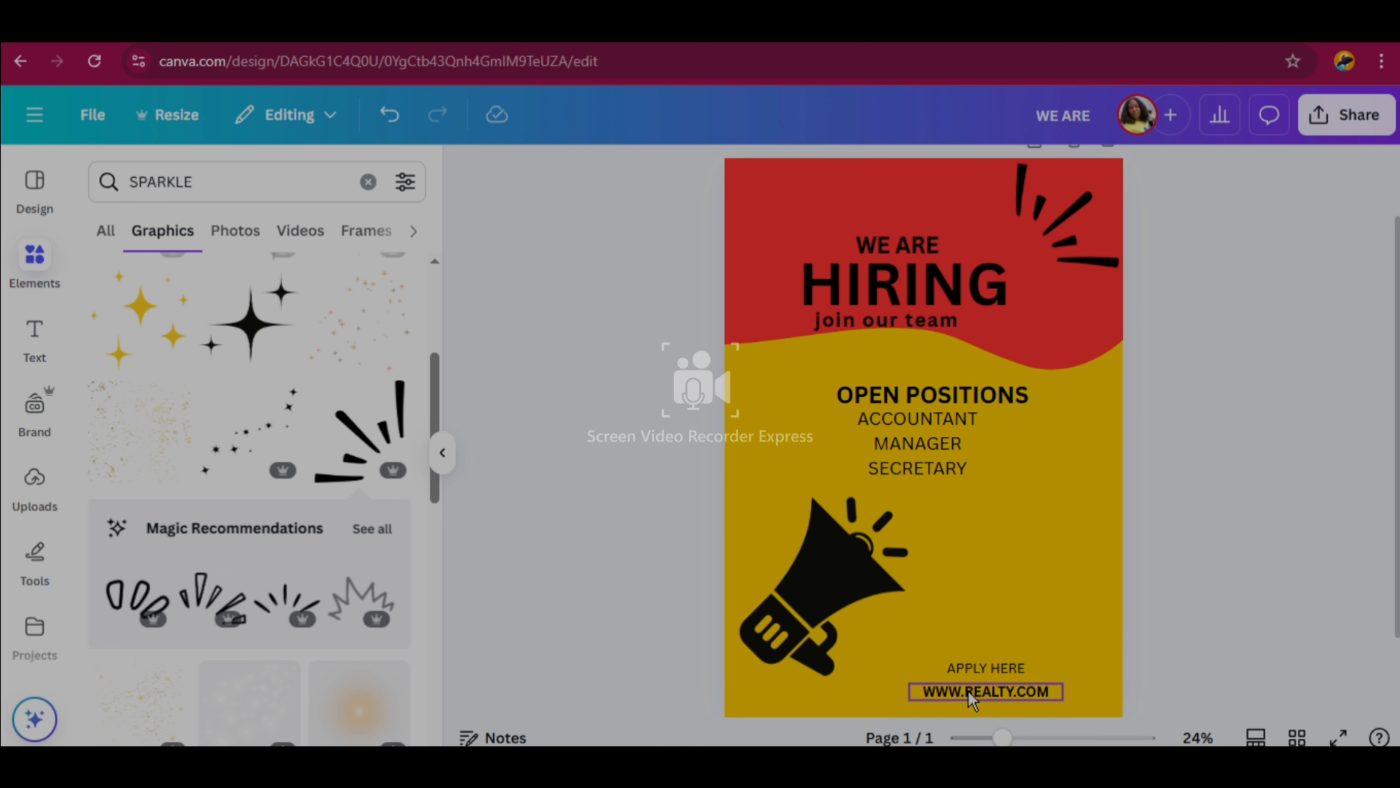
pyautogui.click(870, 614)
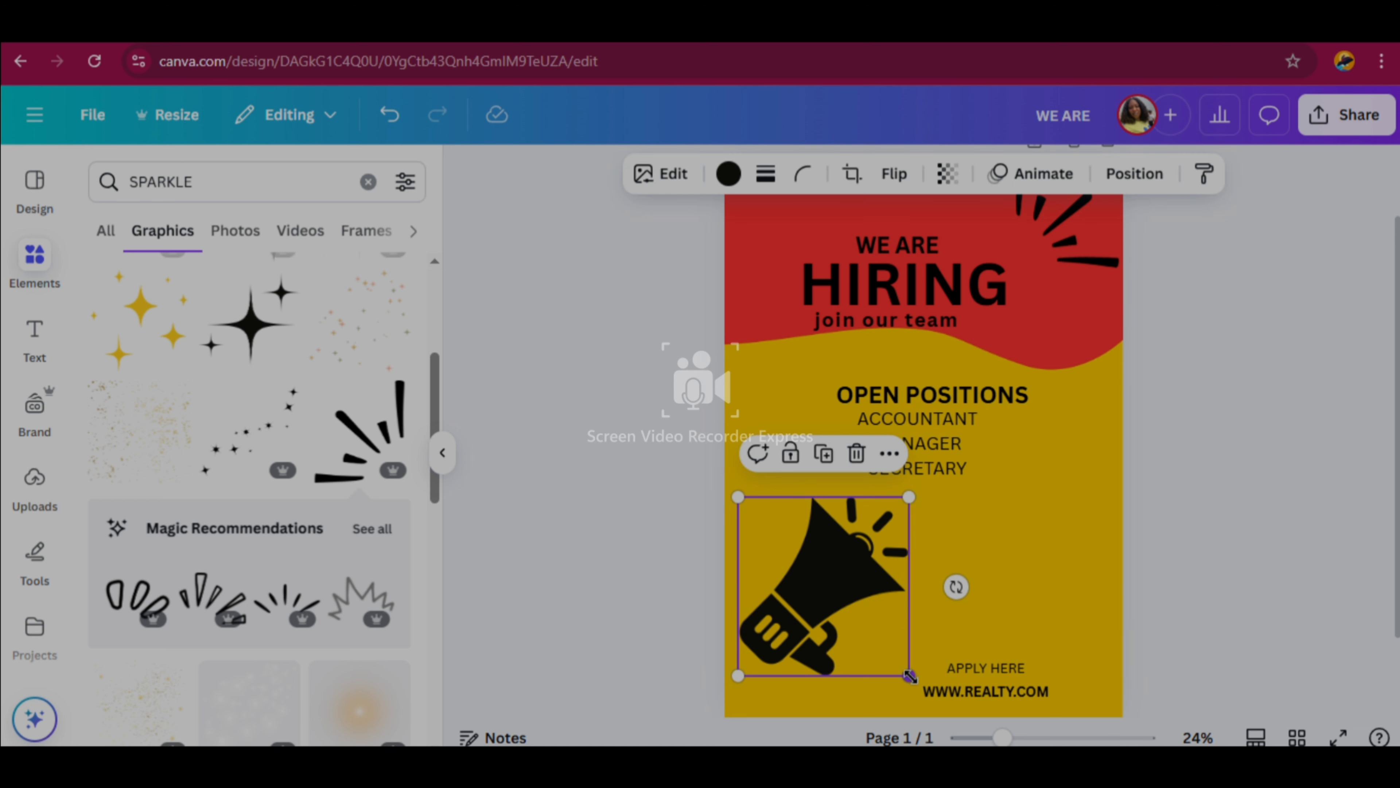
pyautogui.moveTo(909, 676); pyautogui.dragTo(941, 707)
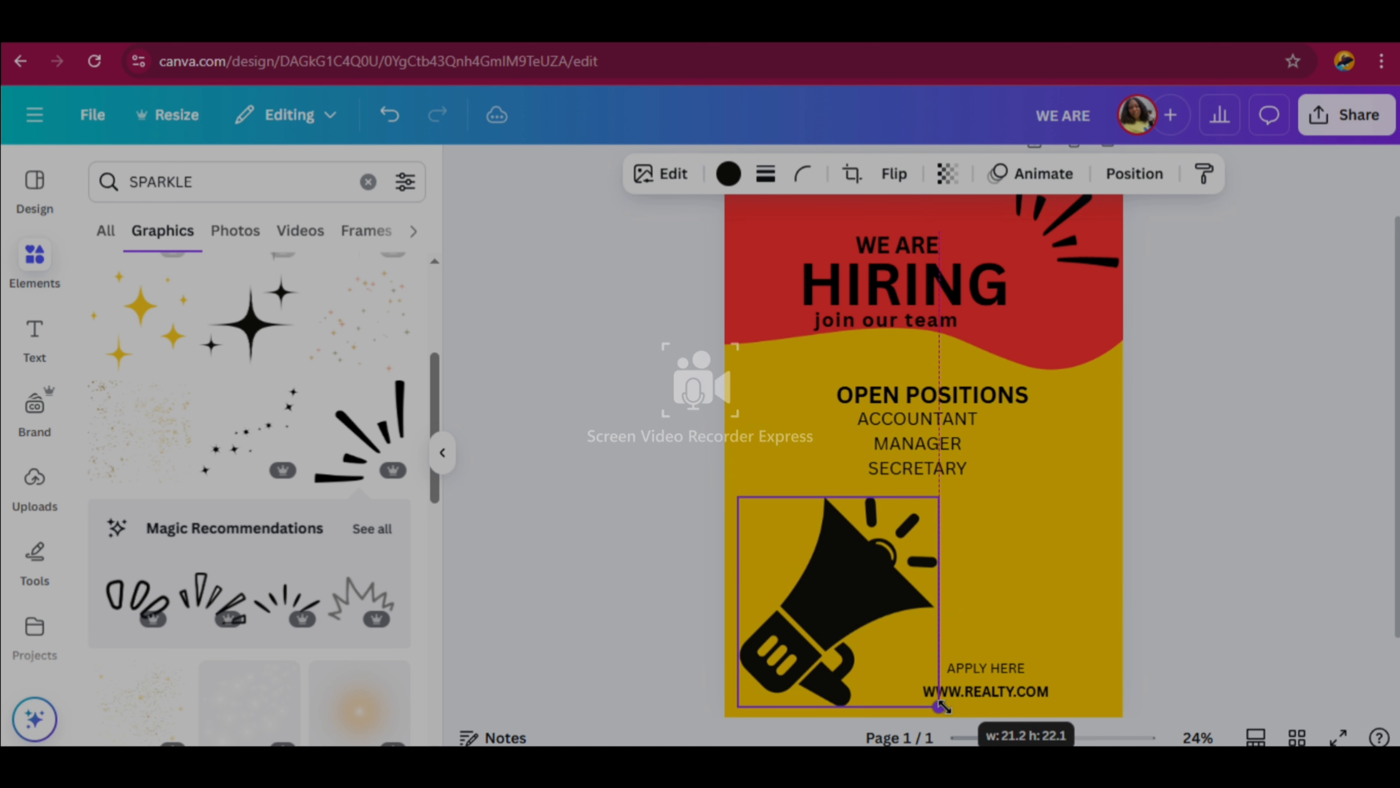
pyautogui.click(1169, 562)
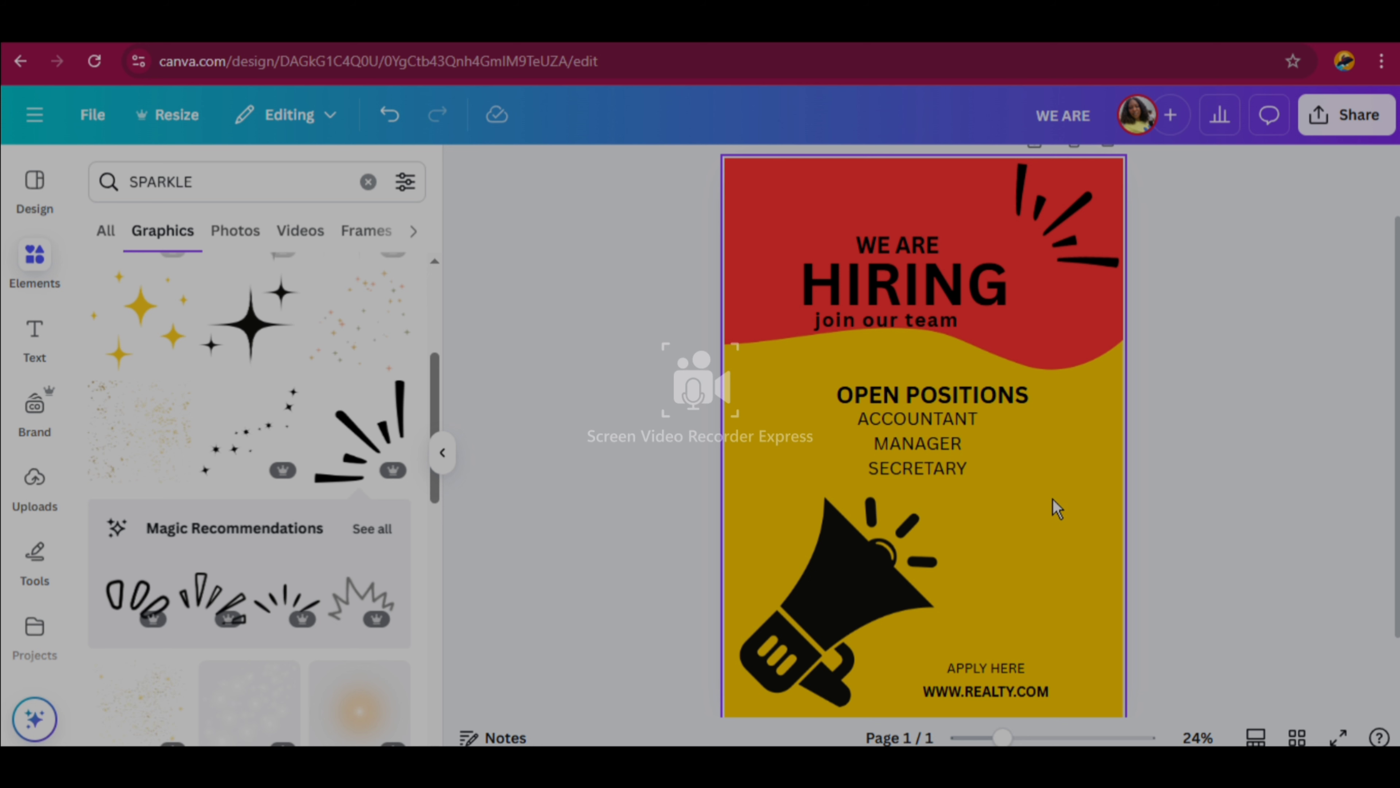
# Move the red wavy header shape slightly down so that "join our team" sits fully on red
pyautogui.click(1055, 354)
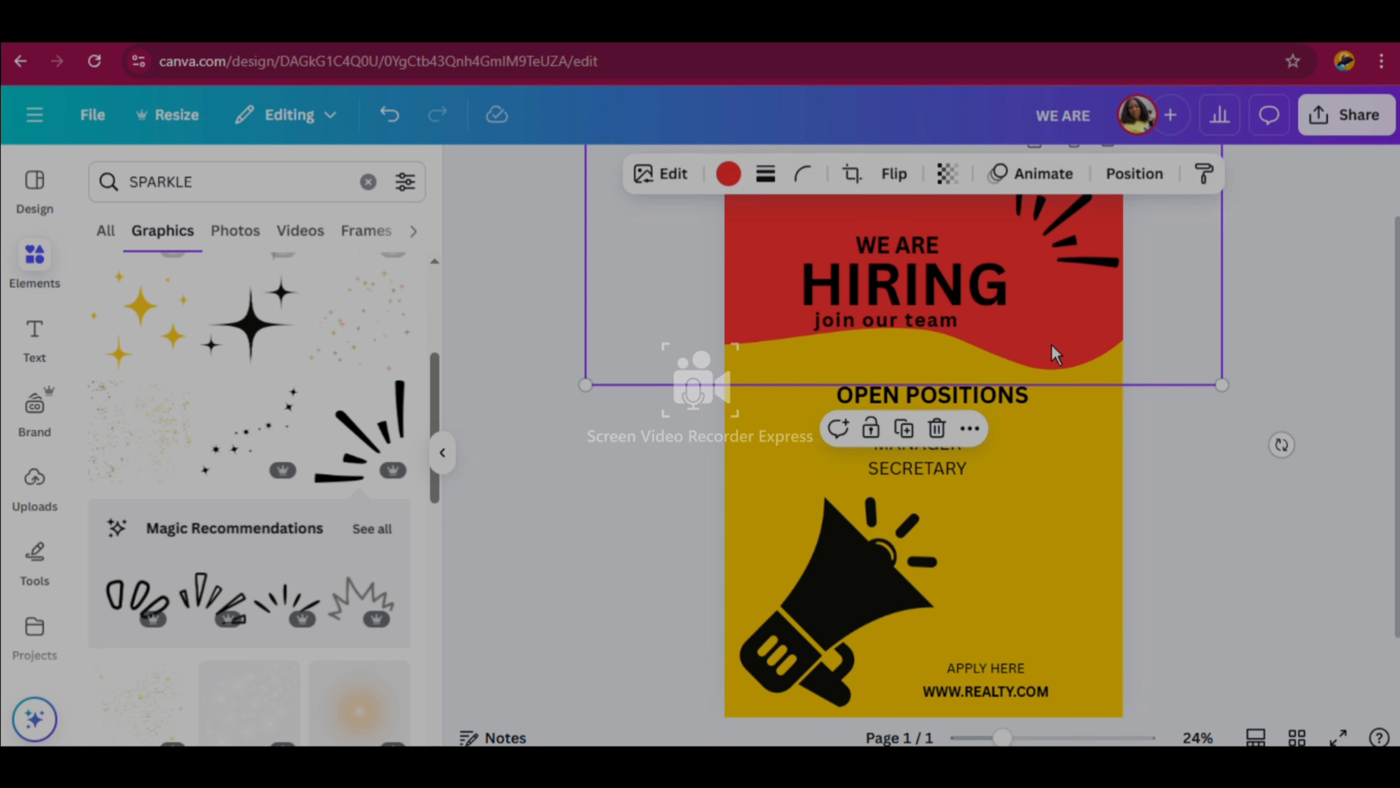
pyautogui.moveTo(1054, 354); pyautogui.dragTo(1058, 362)
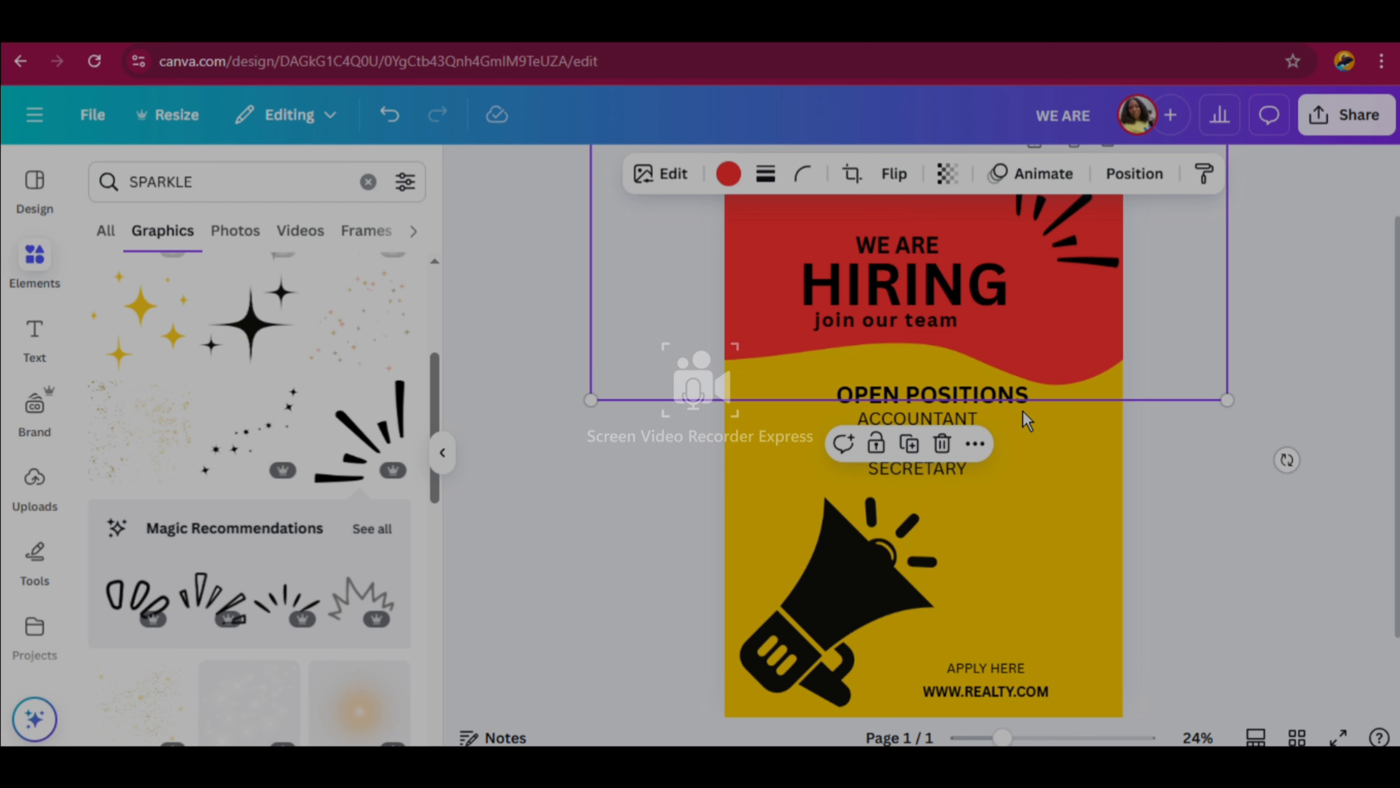
pyautogui.click(1046, 468)
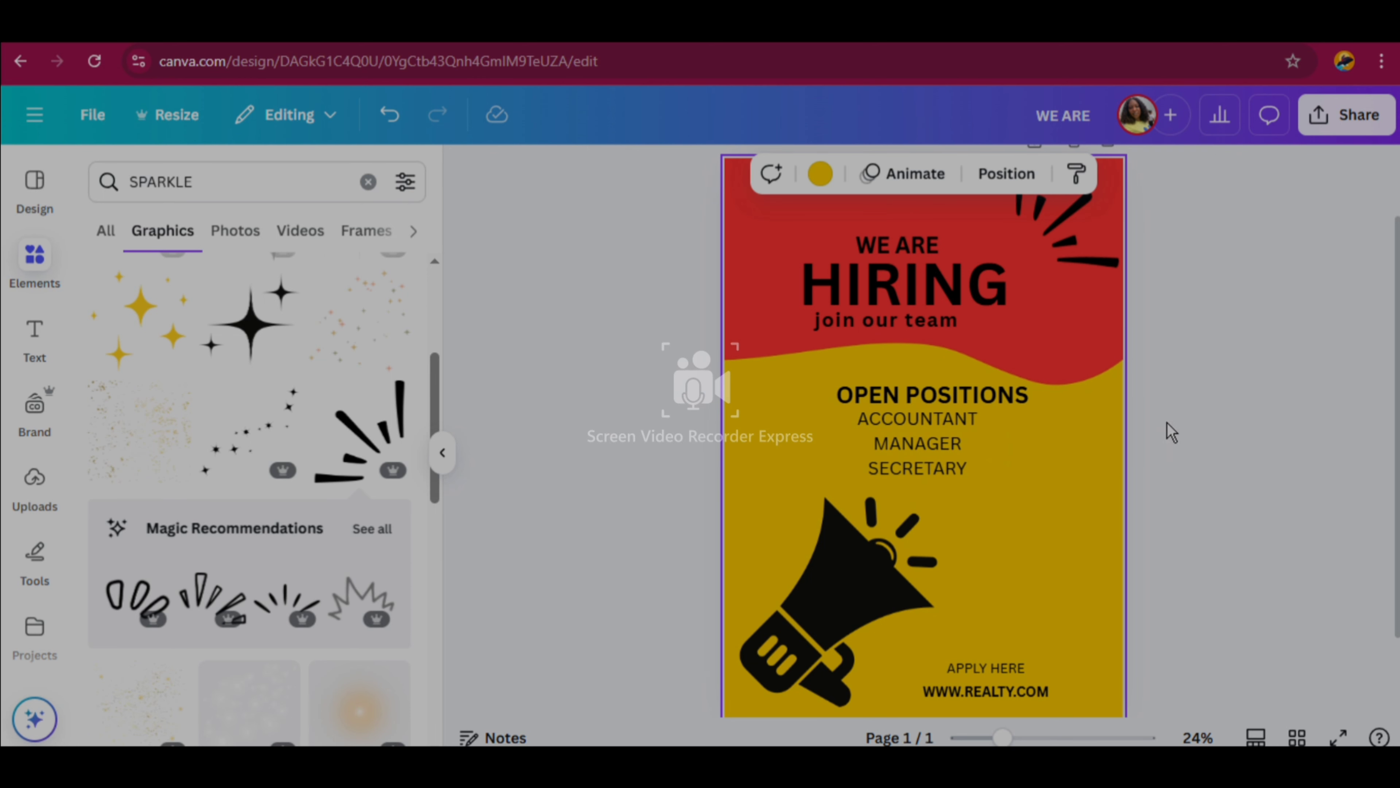
pyautogui.click(1206, 425)
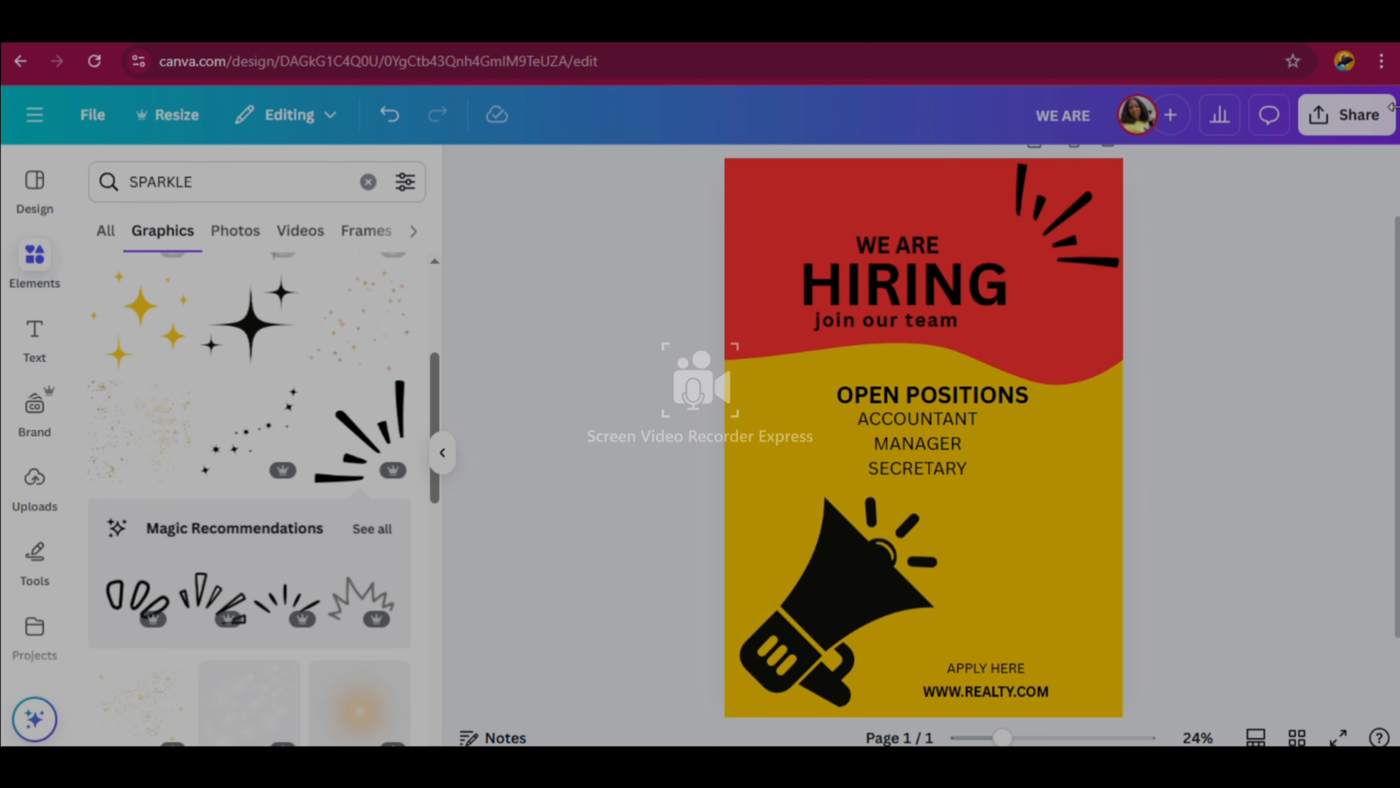
# Download the finished poster as a PNG at size 1 (1,587 × 2,245 px)
pyautogui.click(1319, 116)
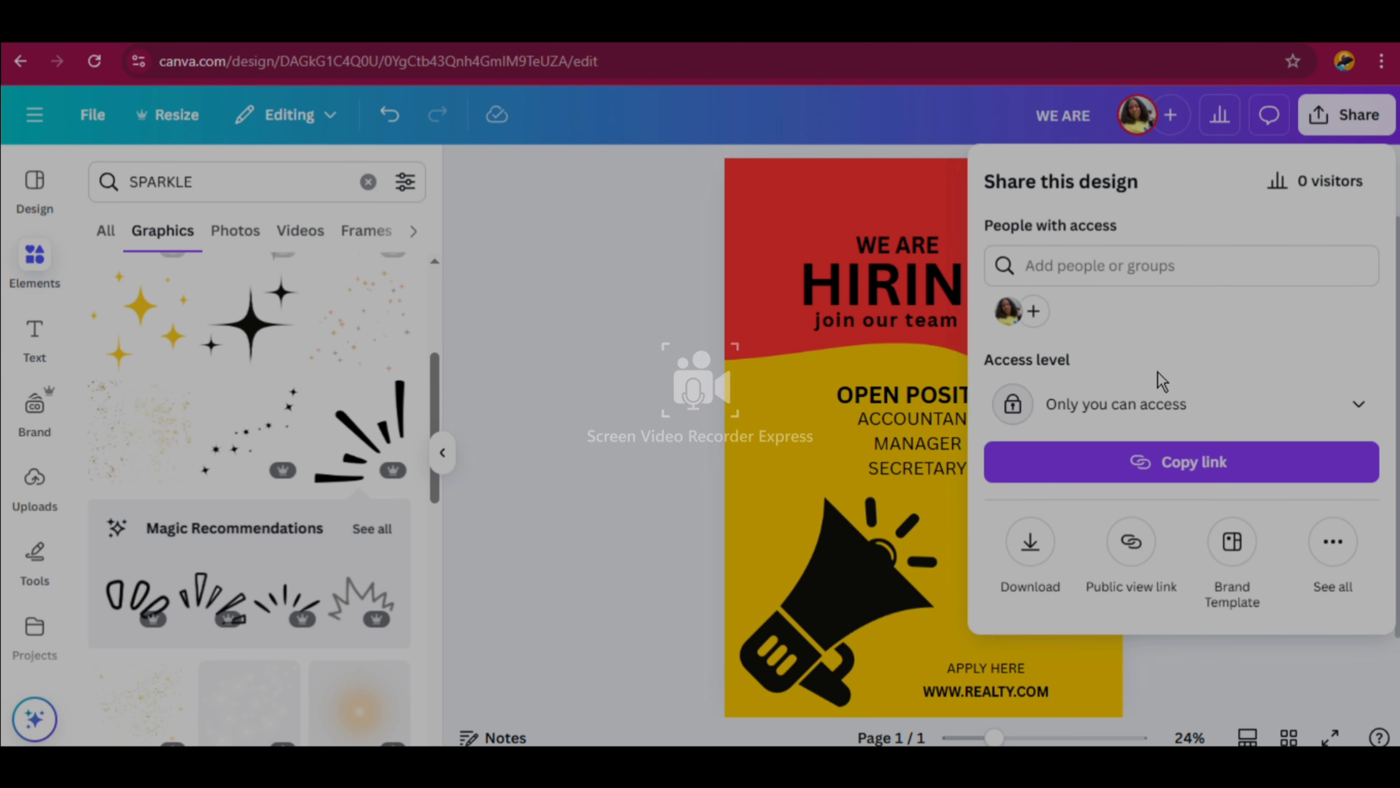
pyautogui.click(1029, 544)
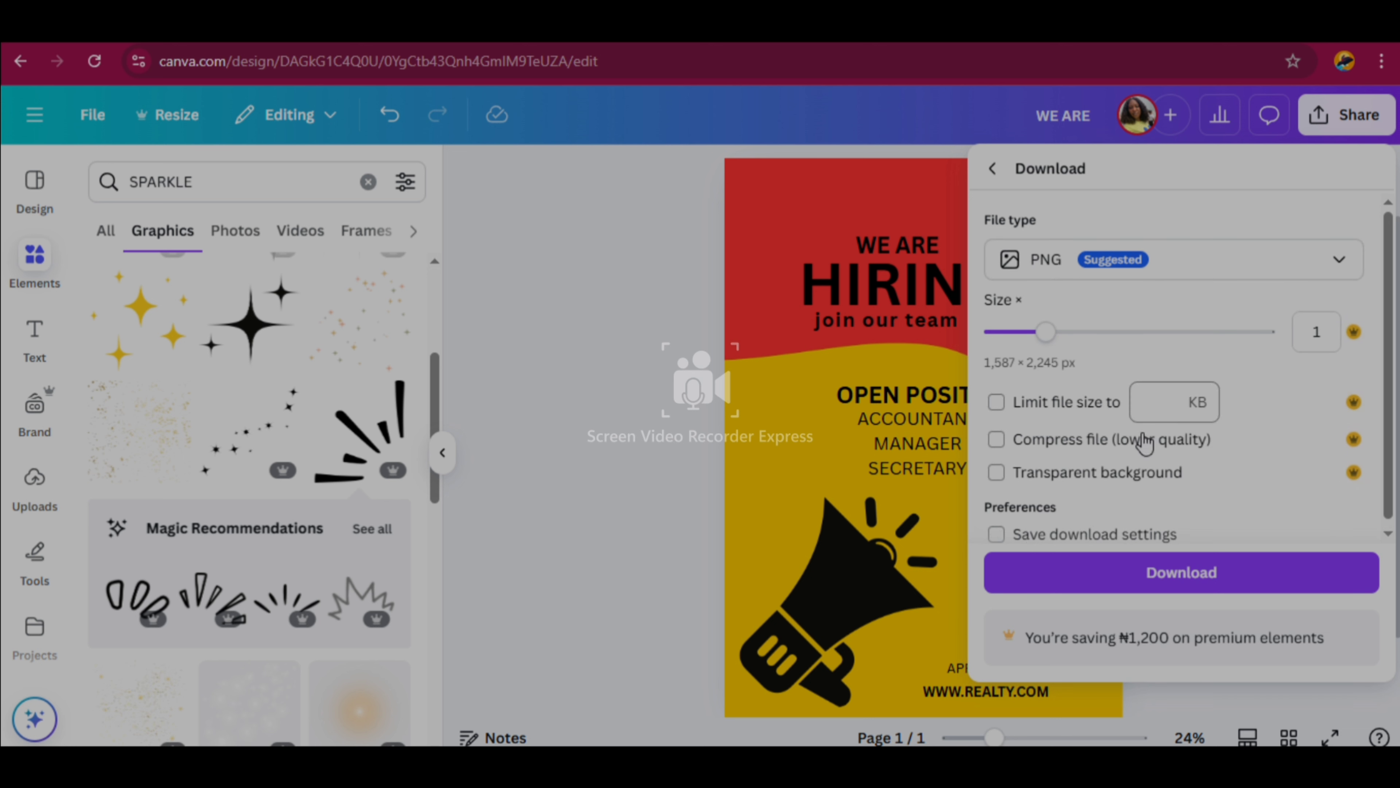
pyautogui.click(1170, 592)
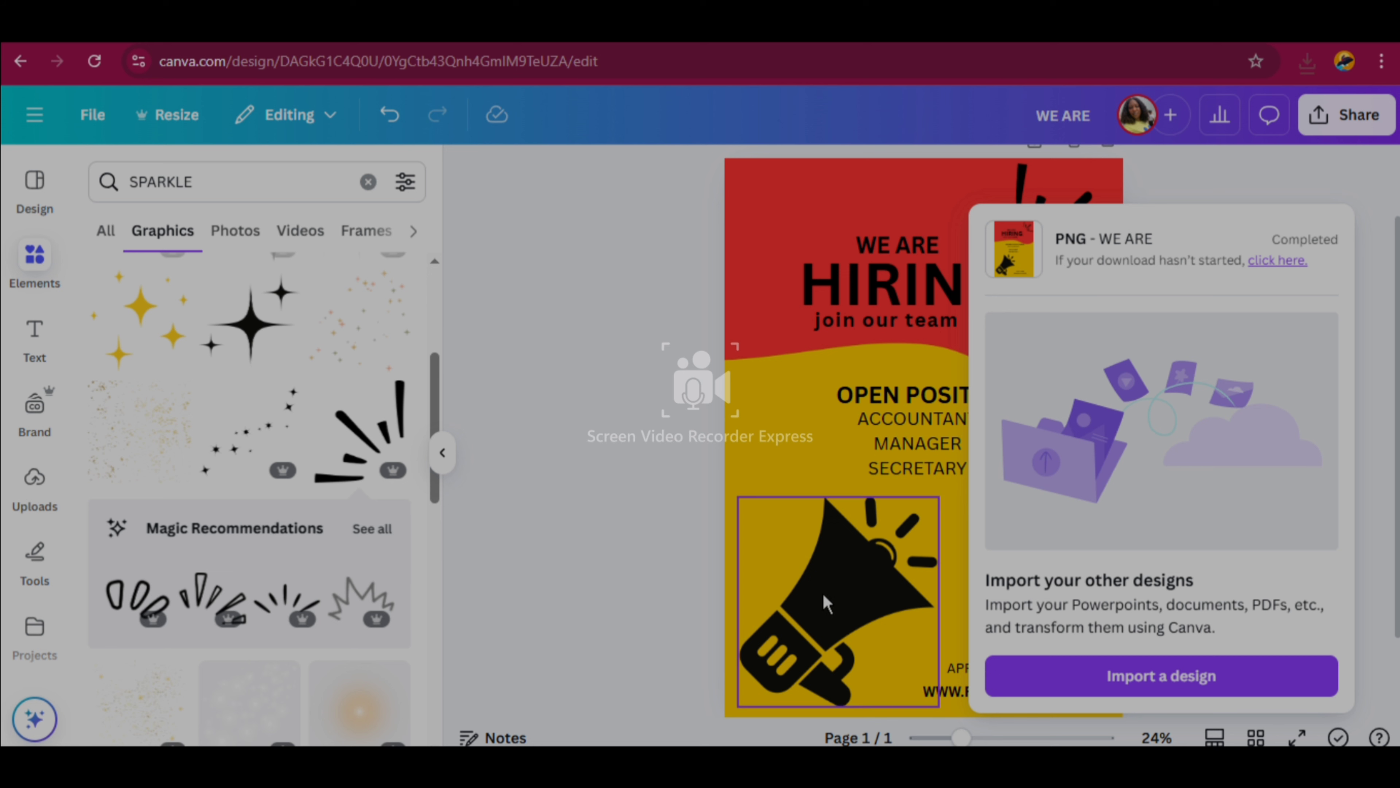
pyautogui.click(635, 600)
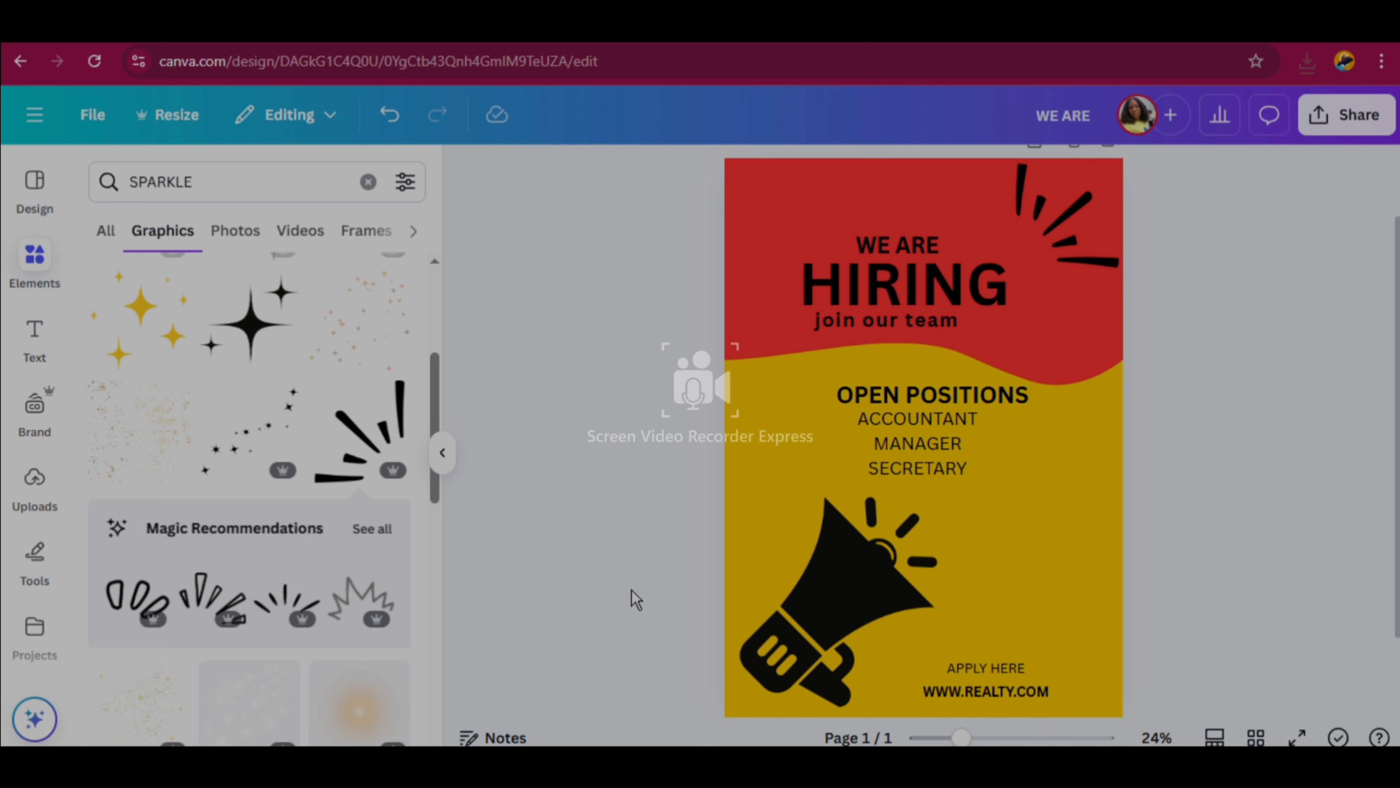